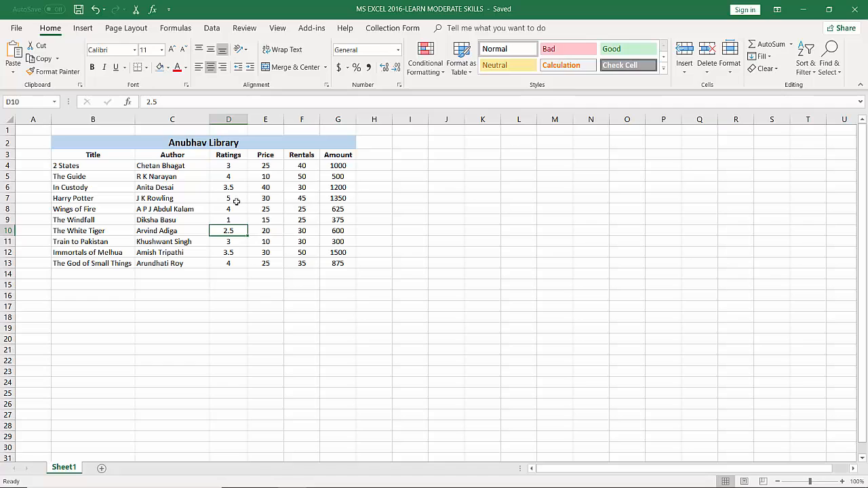
# Examine the library table's title, column headings, book titles and authors, and the rentals of several books
pyautogui.click(228, 143)
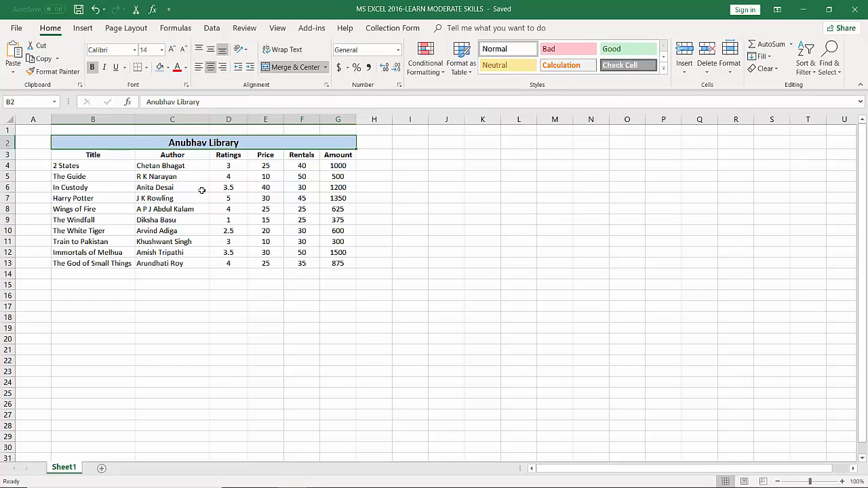
pyautogui.click(96, 155)
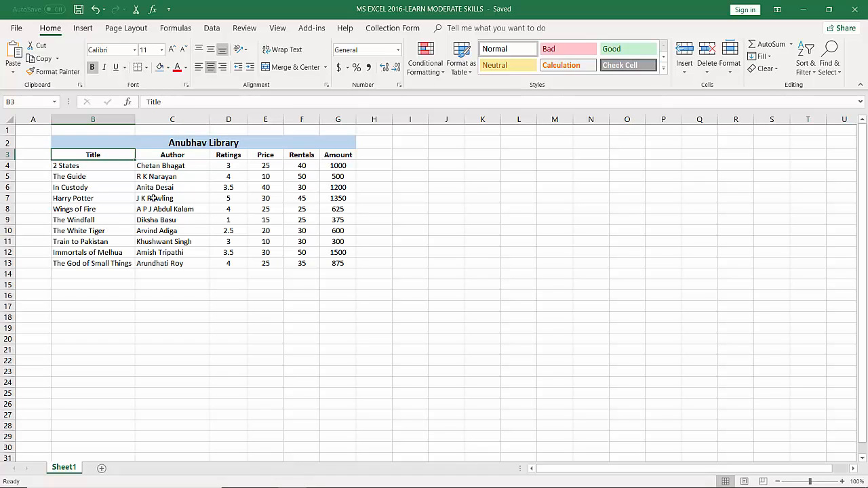
pyautogui.click(76, 166)
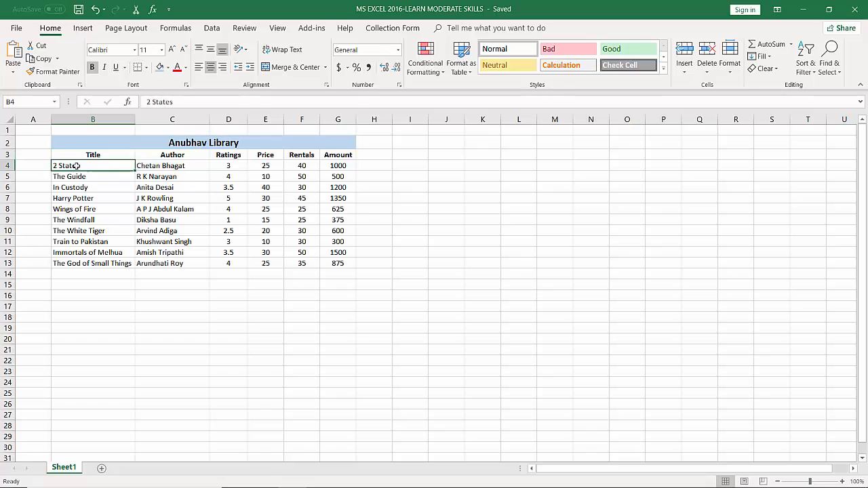
pyautogui.click(162, 168)
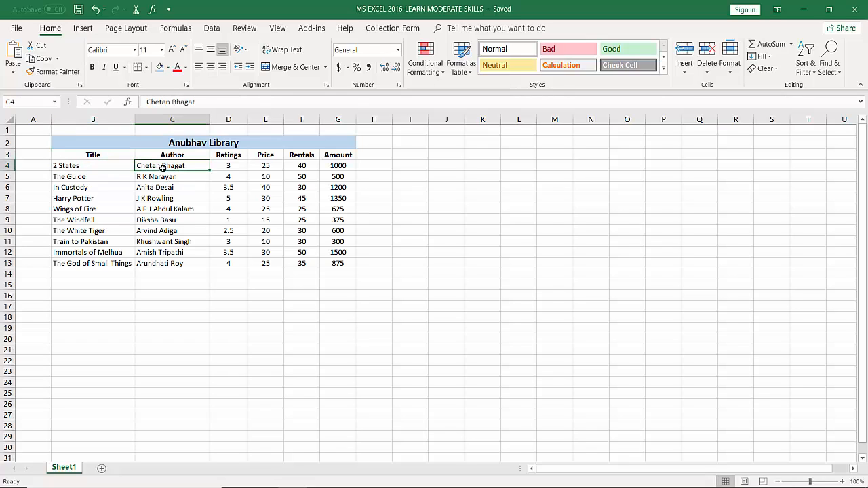
pyautogui.click(85, 185)
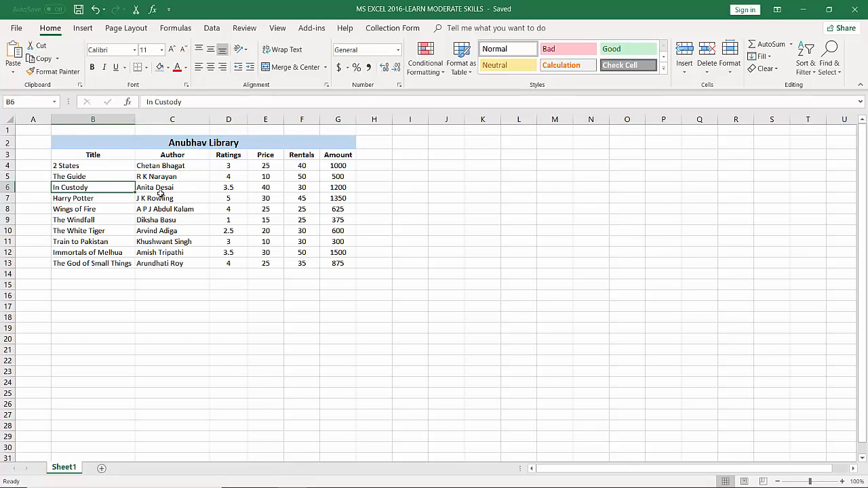
pyautogui.click(100, 232)
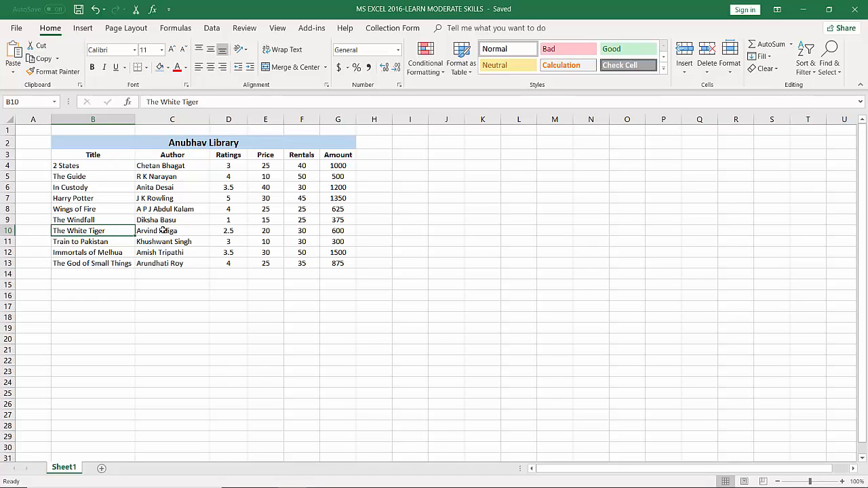
pyautogui.click(234, 158)
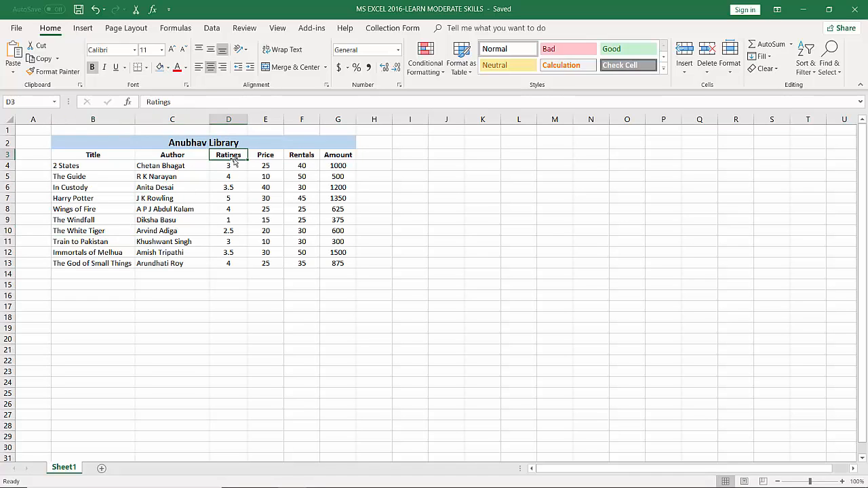
pyautogui.click(276, 156)
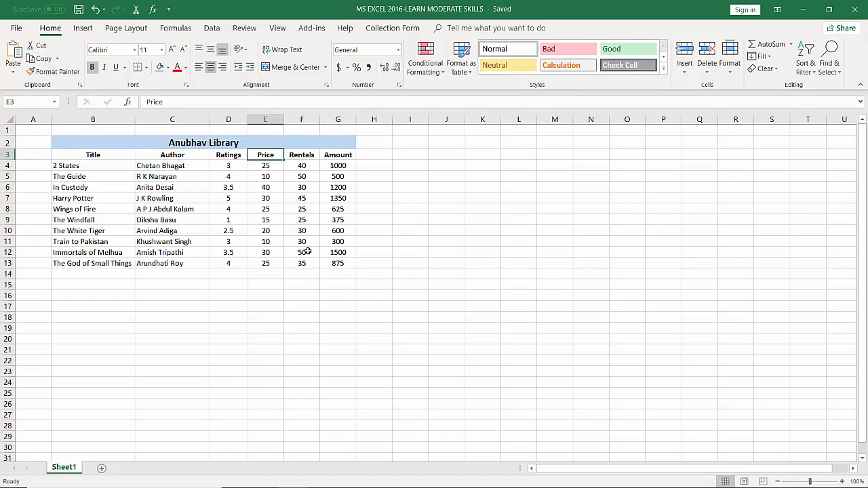
pyautogui.click(78, 165)
pyautogui.click(301, 170)
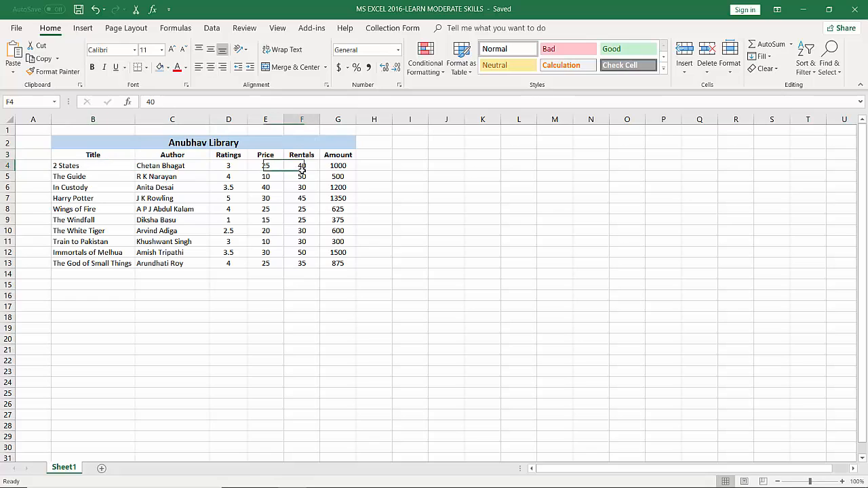
pyautogui.click(90, 232)
pyautogui.click(299, 232)
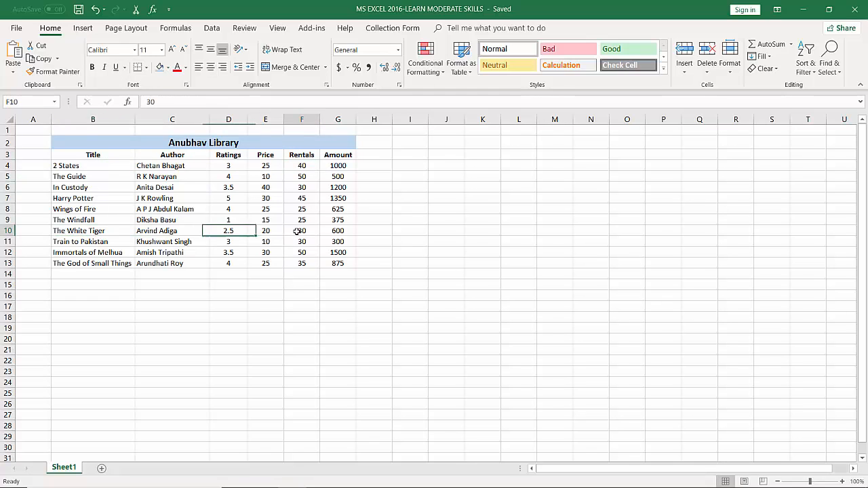
pyautogui.click(86, 265)
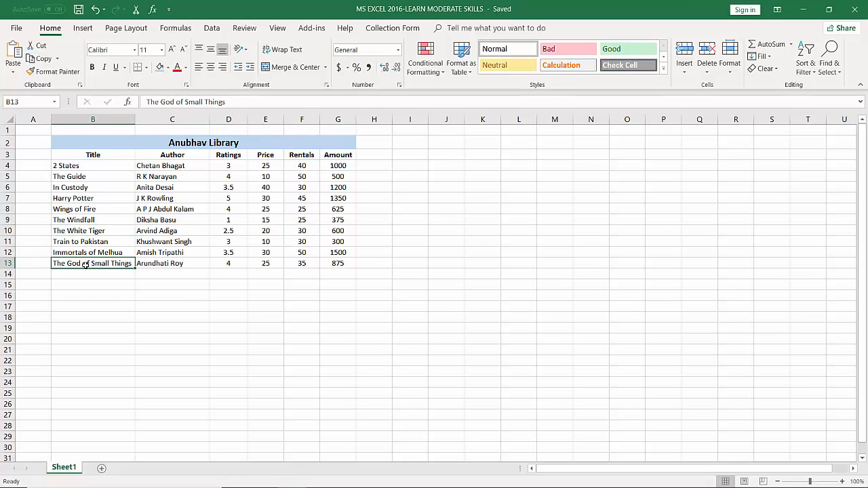
pyautogui.click(295, 264)
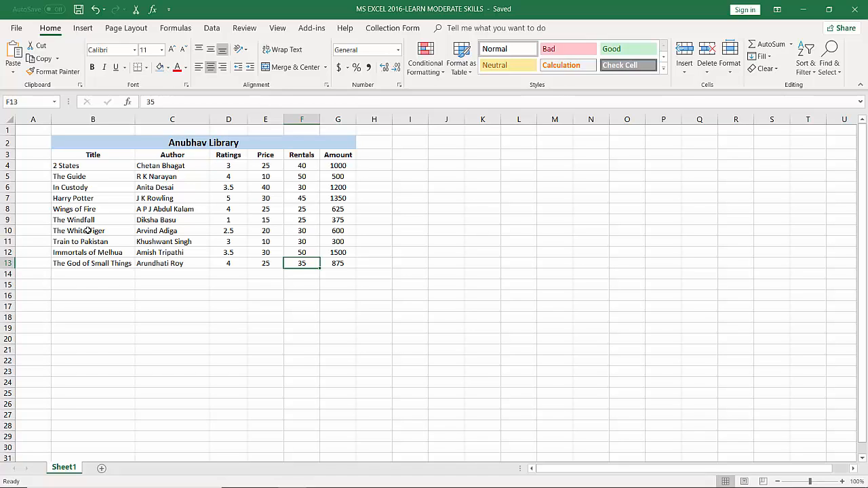
# Copy the formatting of the merged table title in row 2 onto the book titles in B4:B13 with Format Painter
pyautogui.click(203, 144)
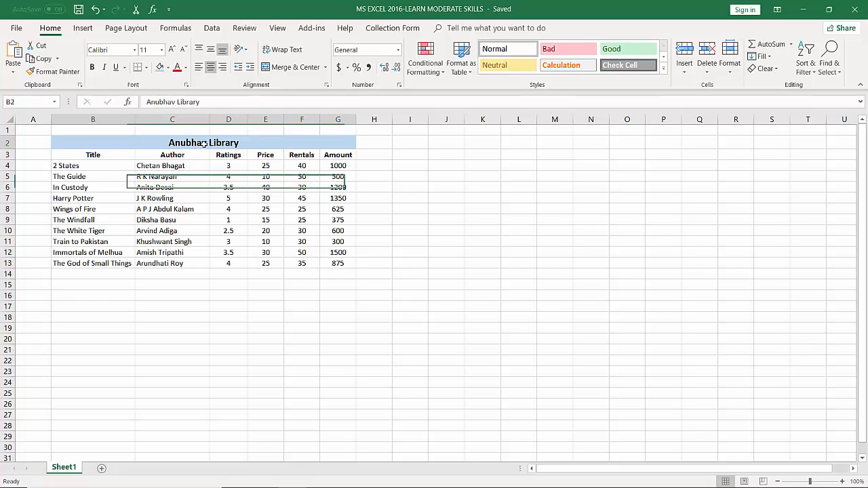
pyautogui.doubleClick(204, 143)
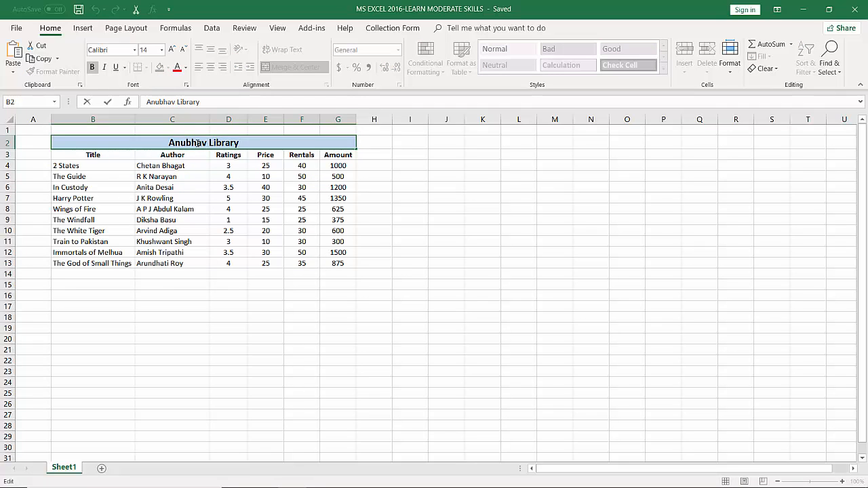
pyautogui.moveTo(199, 143); pyautogui.dragTo(187, 143)
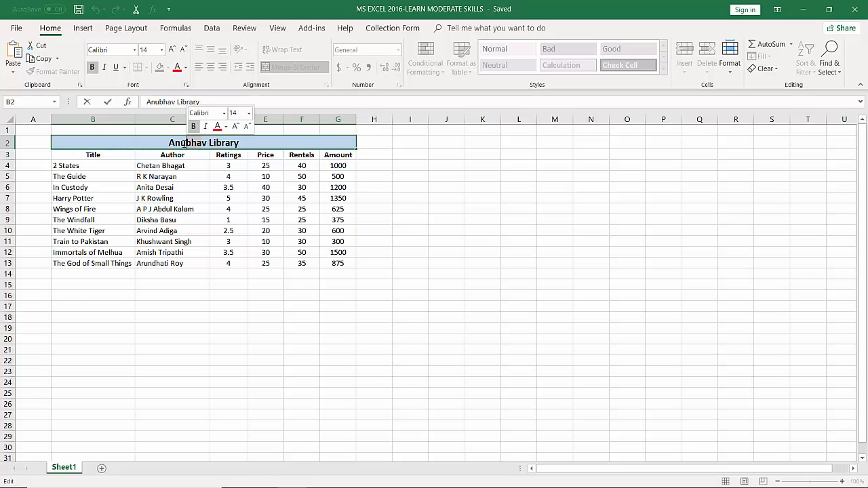
pyautogui.click(196, 163)
pyautogui.click(192, 142)
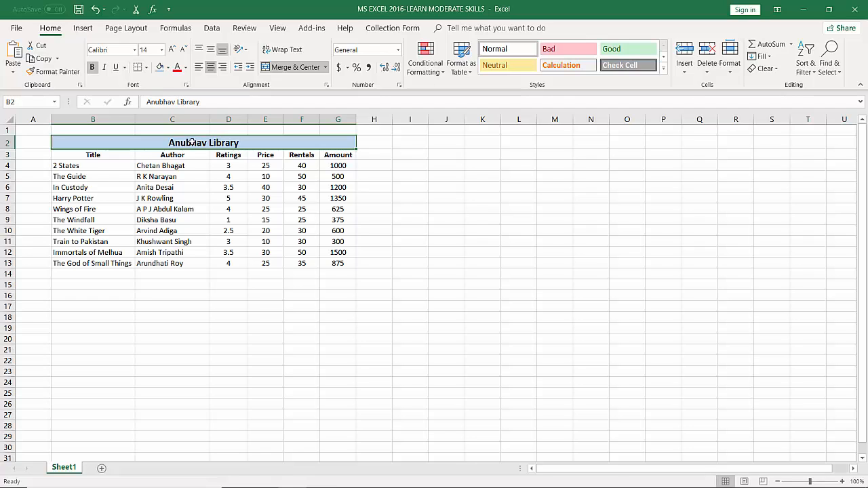
pyautogui.click(62, 75)
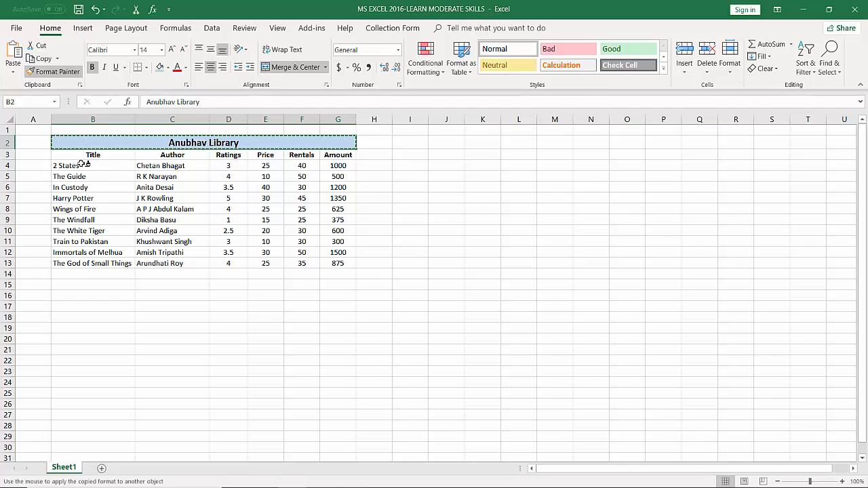
pyautogui.moveTo(83, 165); pyautogui.dragTo(84, 261)
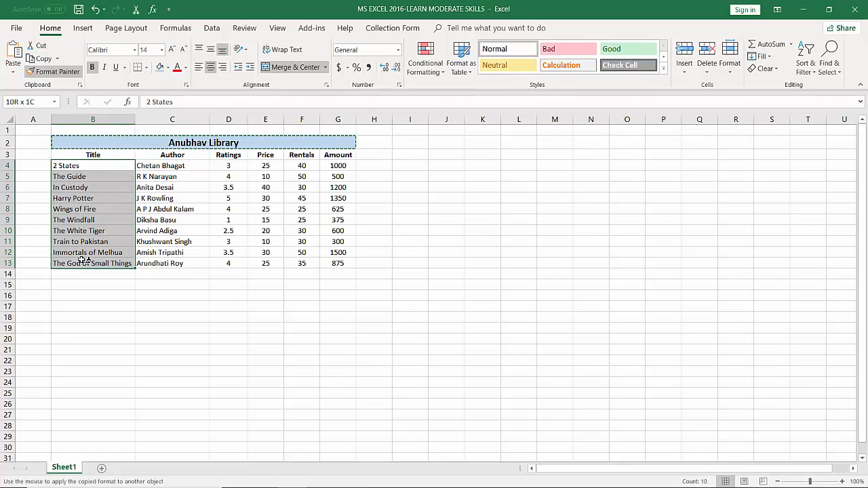
pyautogui.moveTo(84, 261); pyautogui.dragTo(85, 261)
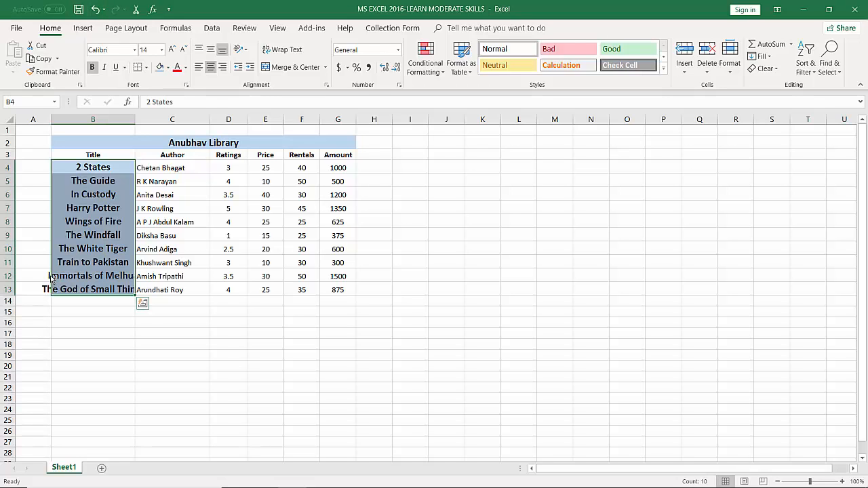
# Undo the formatting copied onto the book titles and clear the copy selection
pyautogui.hotkey('ctrl', 'z')
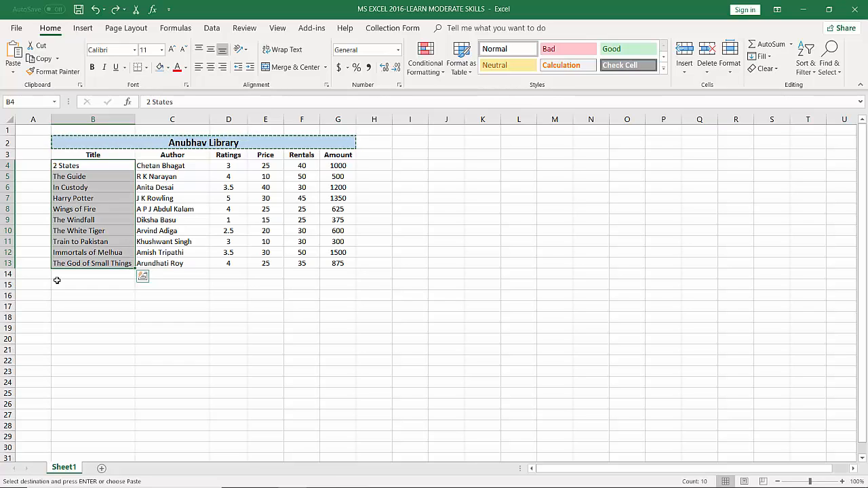
pyautogui.press('Escape')
pyautogui.click(160, 241)
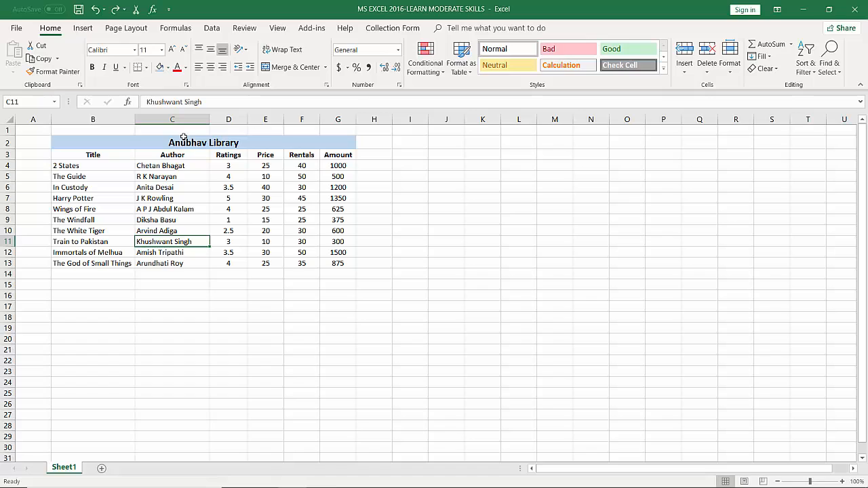
# Copy the formatting of The Windfall cell in B9 onto the merged table title with Format Painter
pyautogui.click(79, 220)
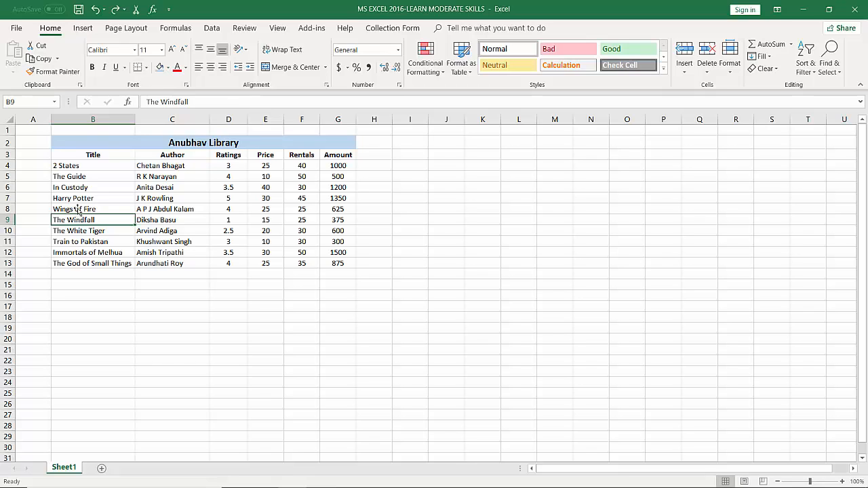
pyautogui.click(51, 72)
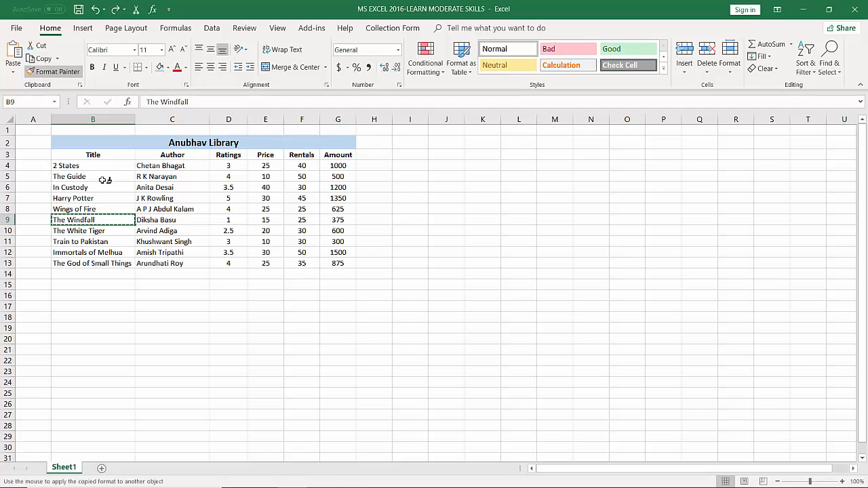
pyautogui.click(102, 139)
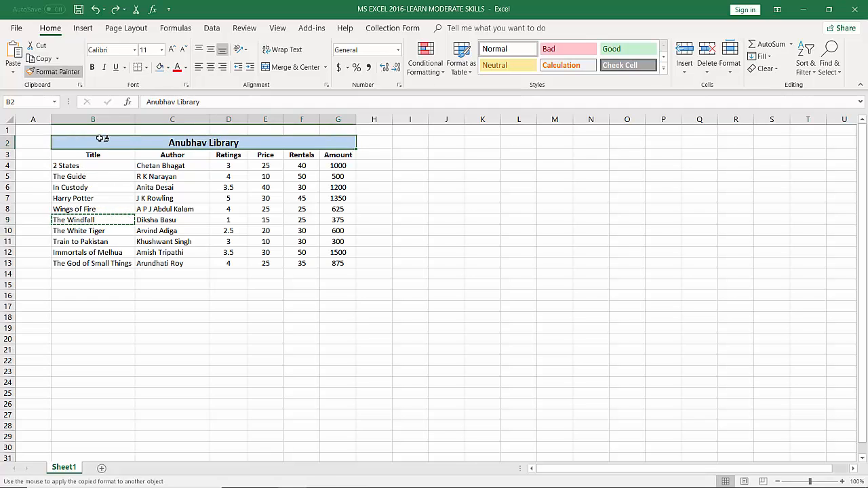
pyautogui.click(168, 141)
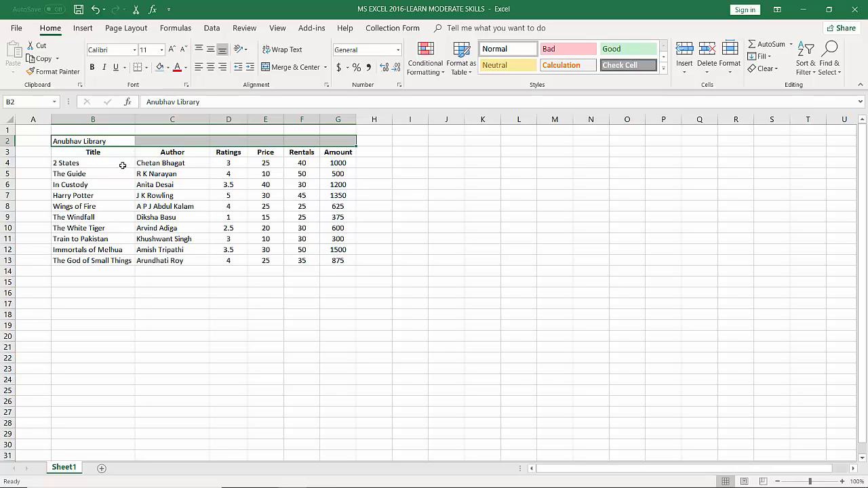
# Undo the plain formatting applied to the table title and clear the copy selection
pyautogui.click(95, 9)
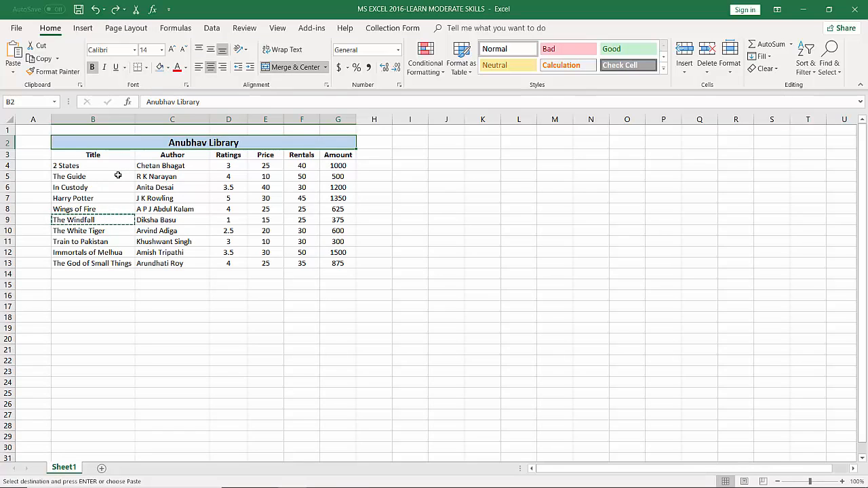
pyautogui.click(155, 249)
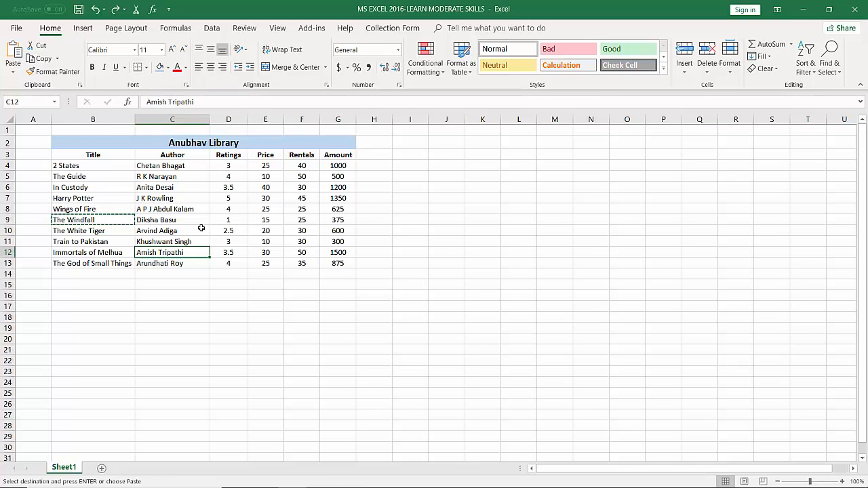
pyautogui.press('Escape')
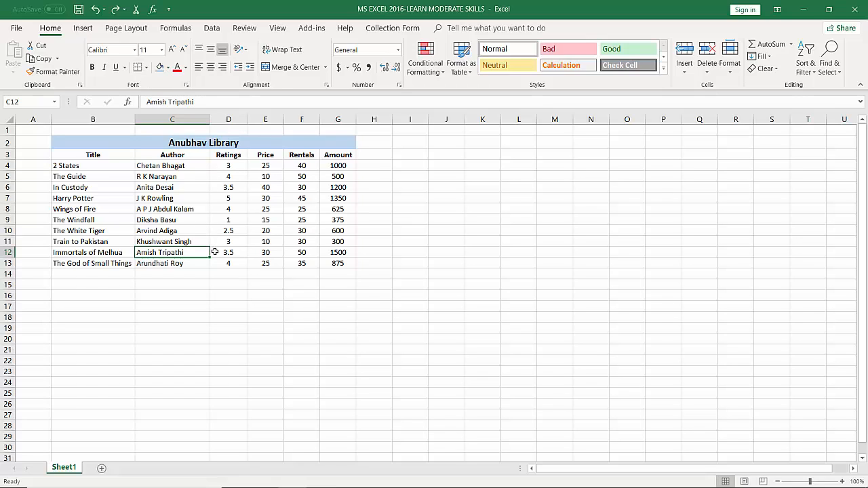
# Set up a Greater Than highlight rule with a threshold of 3 for the ratings in D4:D13
pyautogui.click(231, 167)
pyautogui.moveTo(231, 181); pyautogui.dragTo(236, 263)
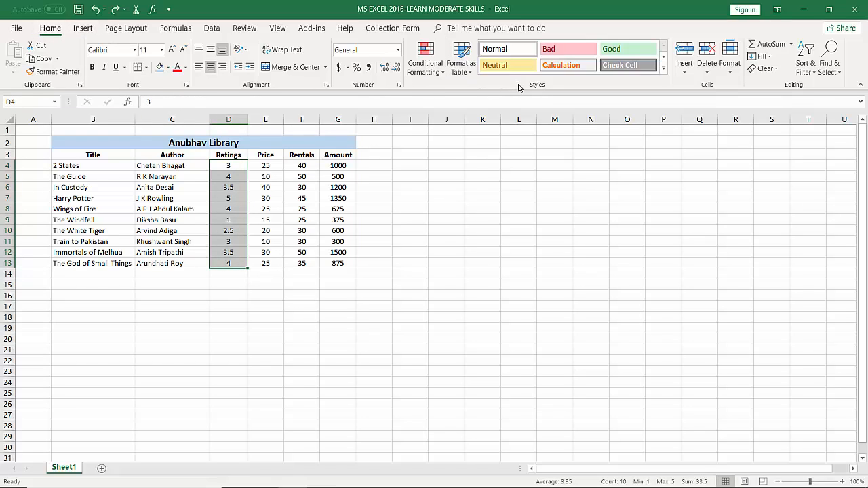
pyautogui.click(437, 79)
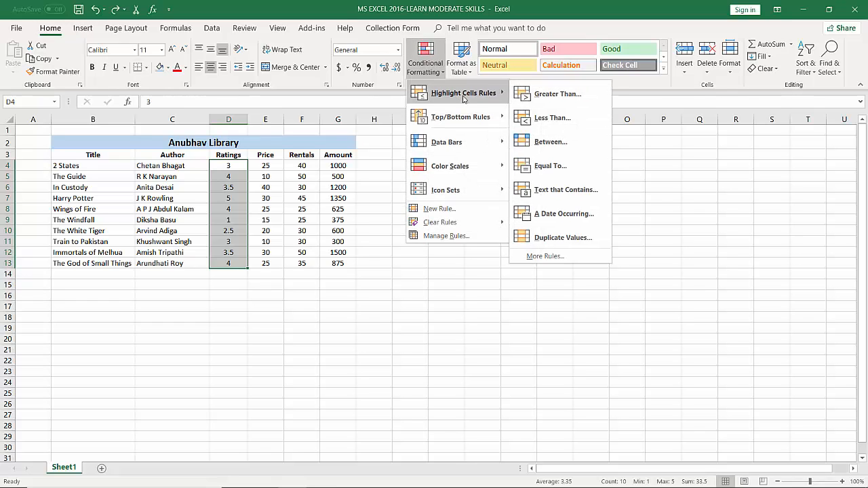
pyautogui.moveTo(471, 124)
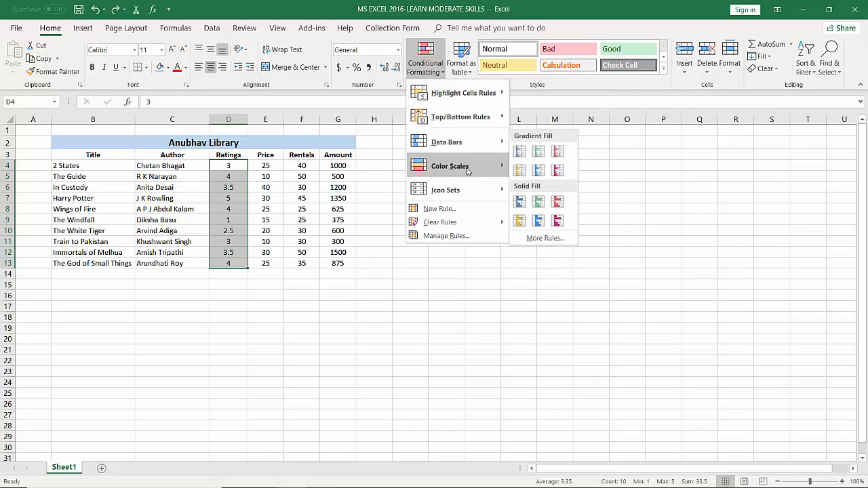
pyautogui.moveTo(460, 195)
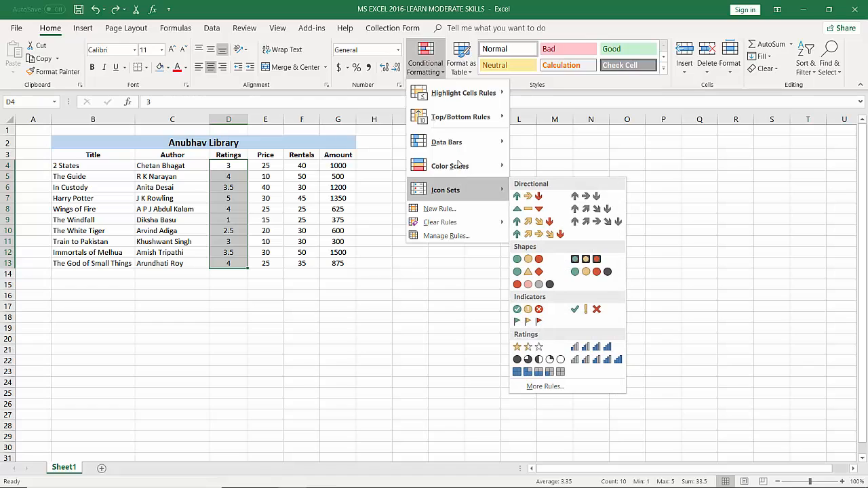
pyautogui.moveTo(452, 101)
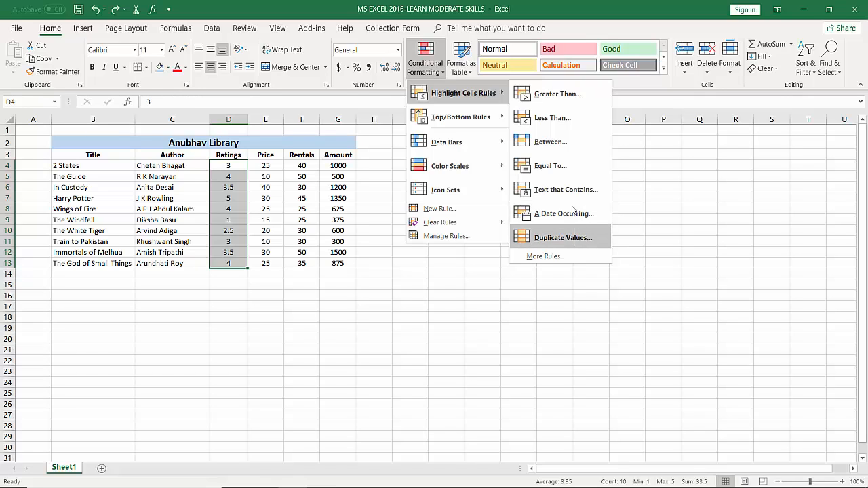
pyautogui.click(553, 95)
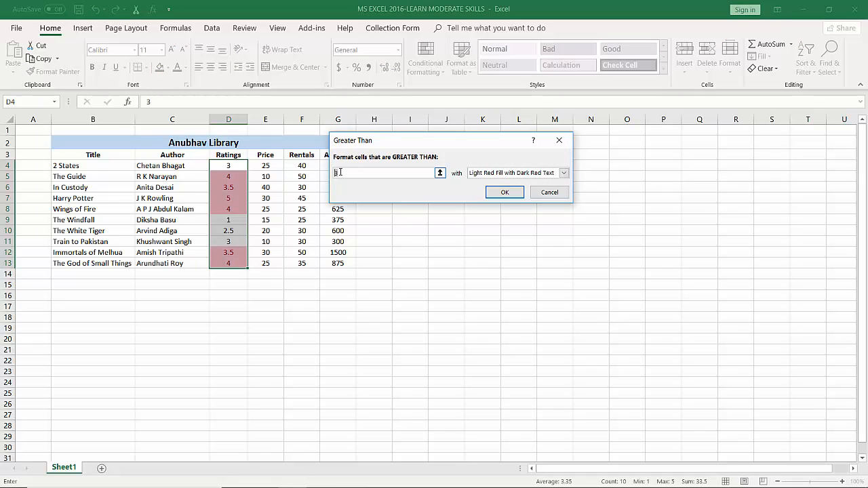
pyautogui.press('BackSpace')
pyautogui.write('3')
# Give the ratings rule Green Fill with Dark Green Text, apply it, and deselect the ratings
pyautogui.click(565, 174)
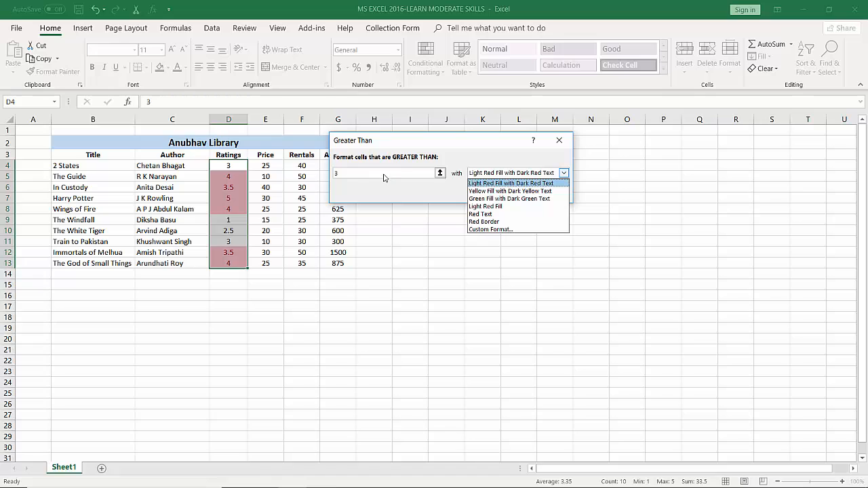
pyautogui.click(483, 199)
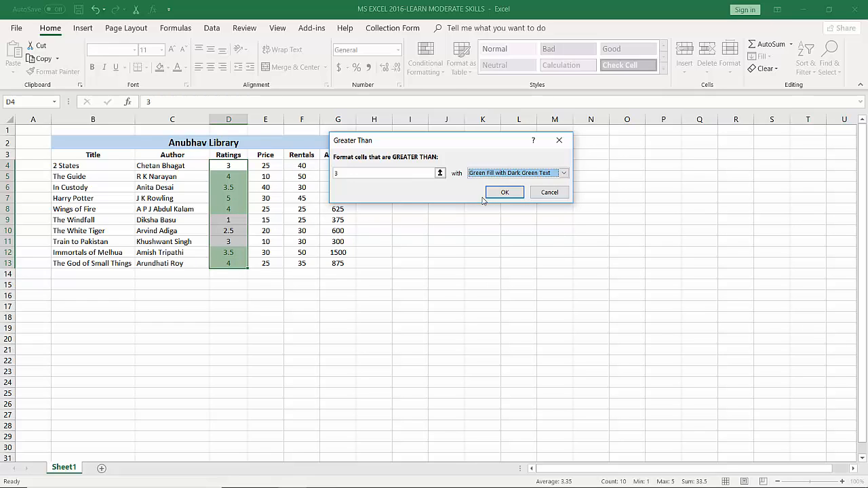
pyautogui.click(505, 193)
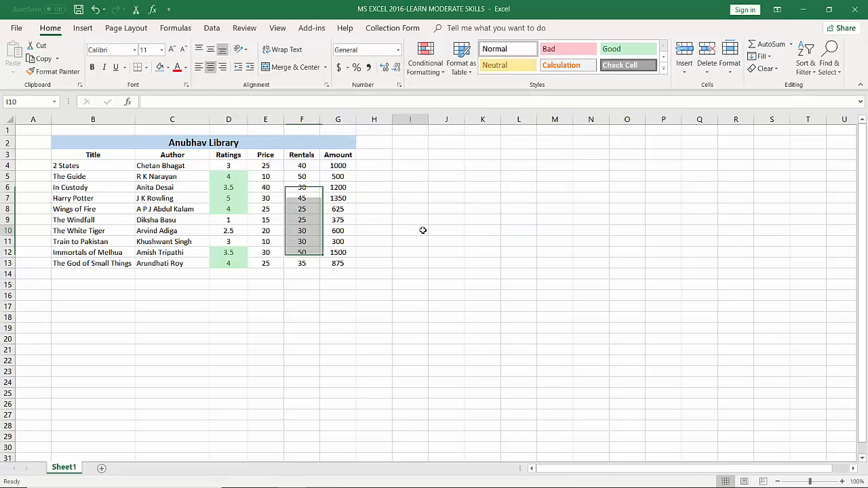
pyautogui.click(417, 231)
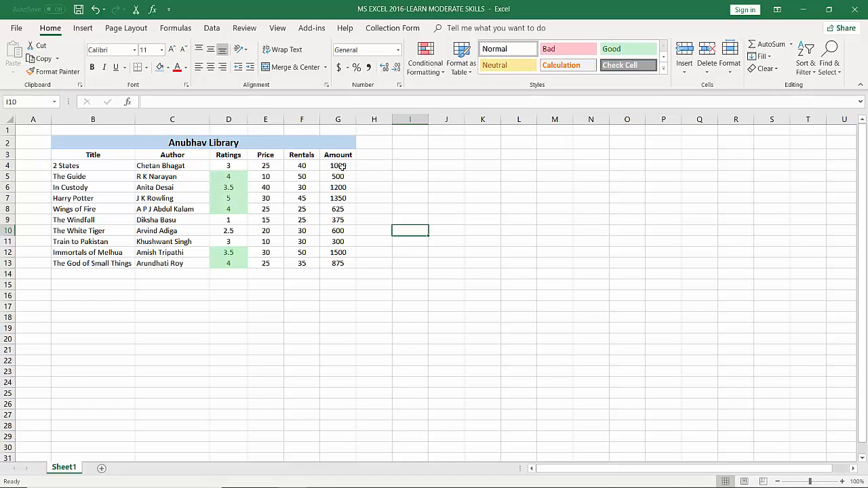
# Set up a Less Than highlight rule with a threshold of 1000 for the amounts in G4:G13
pyautogui.moveTo(338, 165); pyautogui.dragTo(341, 262)
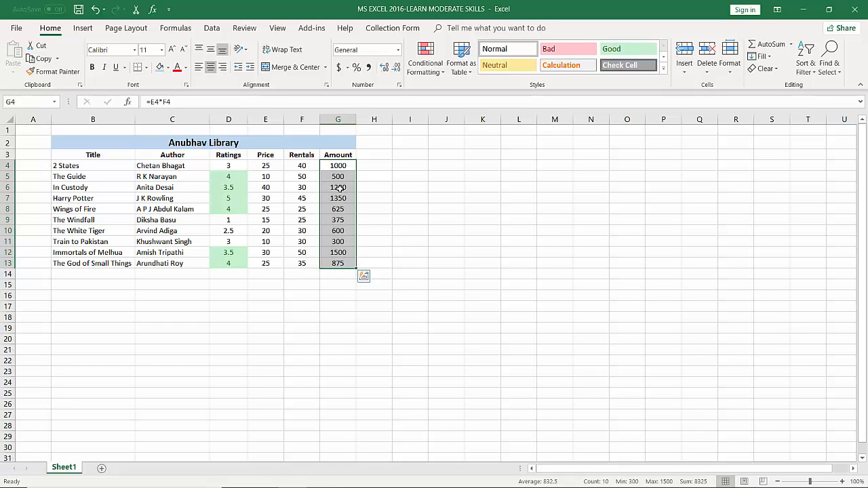
pyautogui.click(422, 73)
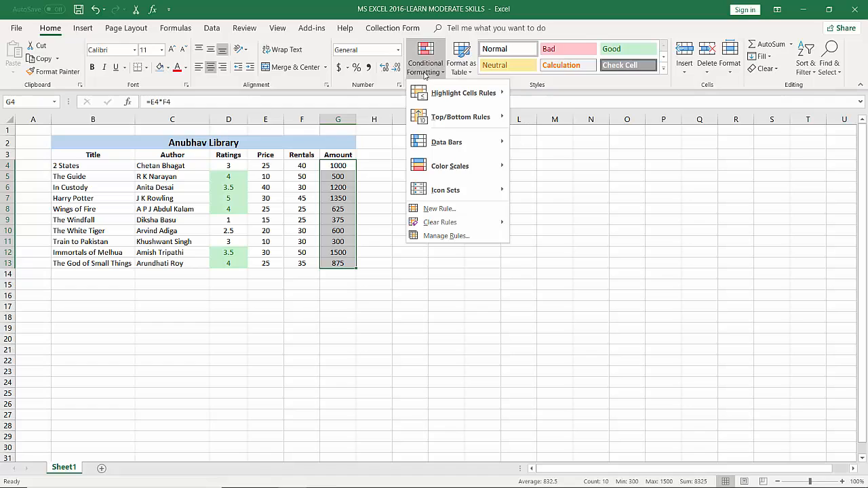
pyautogui.moveTo(438, 90)
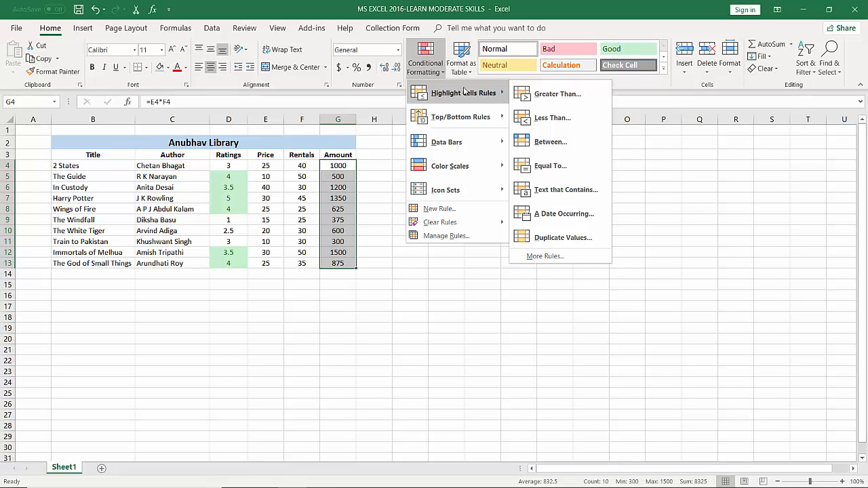
pyautogui.click(540, 119)
pyautogui.write('900')
pyautogui.moveTo(451, 145); pyautogui.dragTo(469, 80)
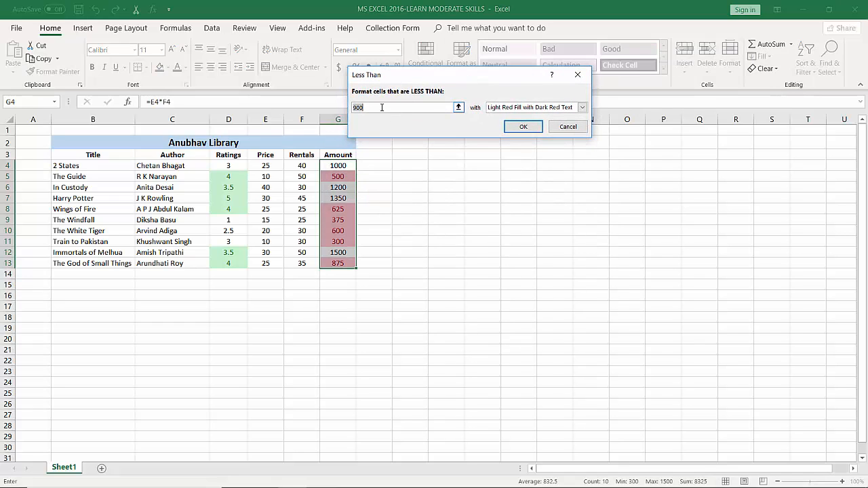
pyautogui.moveTo(373, 107); pyautogui.dragTo(343, 111)
pyautogui.write('100')
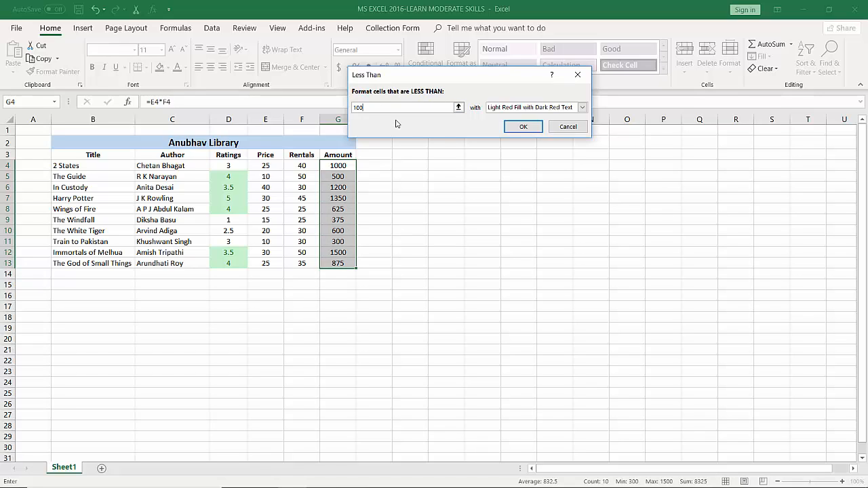
pyautogui.write('0')
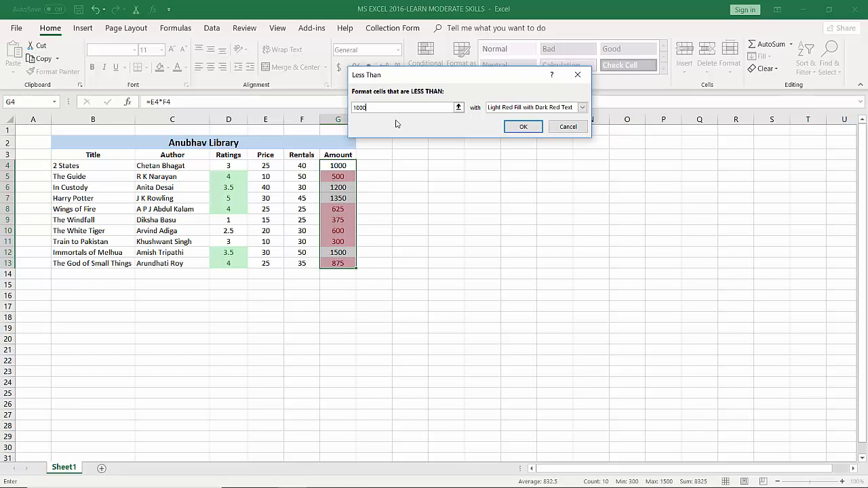
# Give the Less Than rule on the amounts the Red Text format and apply it
pyautogui.click(582, 107)
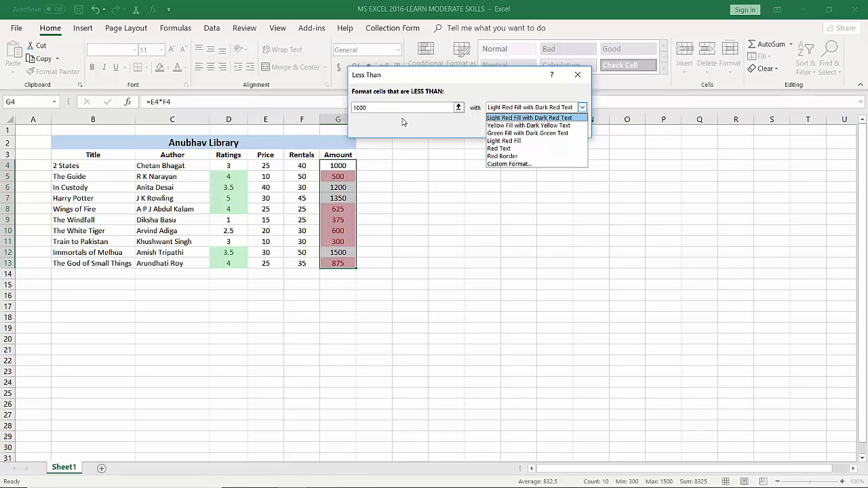
pyautogui.click(506, 148)
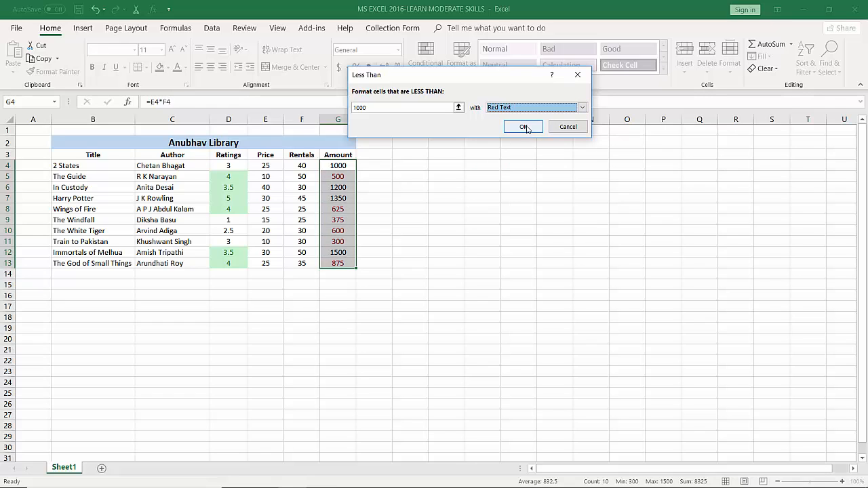
pyautogui.click(525, 128)
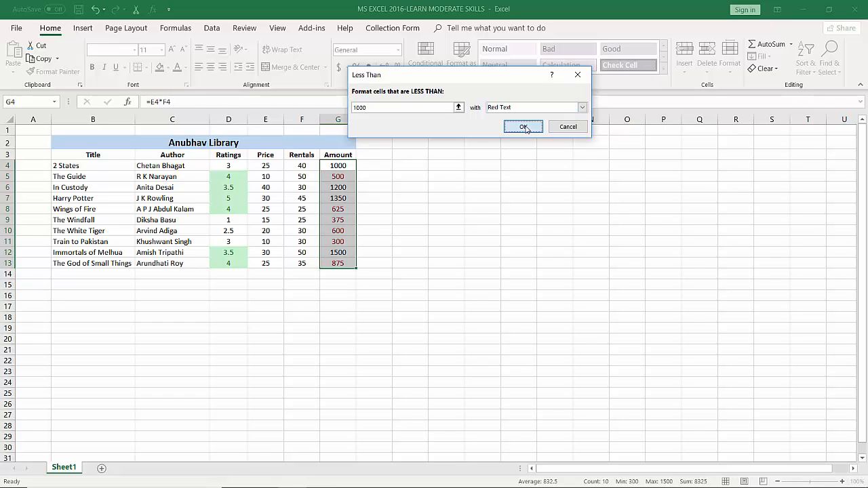
pyautogui.click(449, 211)
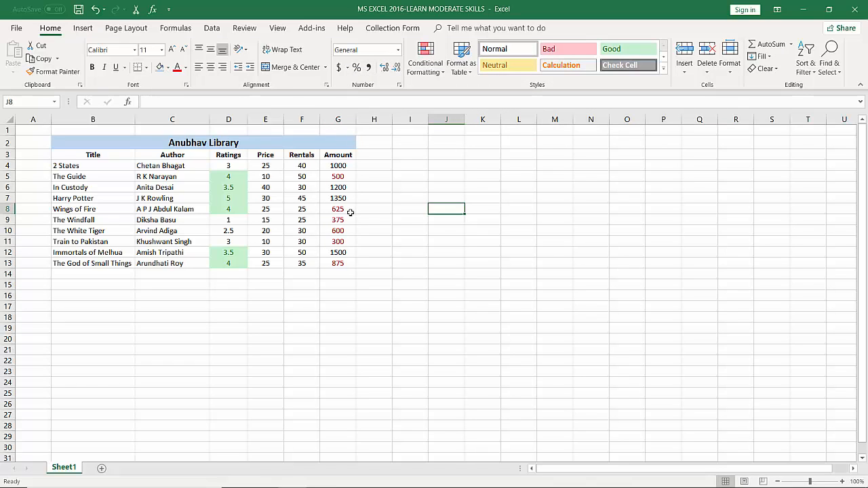
# Check the cells in the Amount column whose values fall below 1000, from G5 down to G13
pyautogui.click(343, 178)
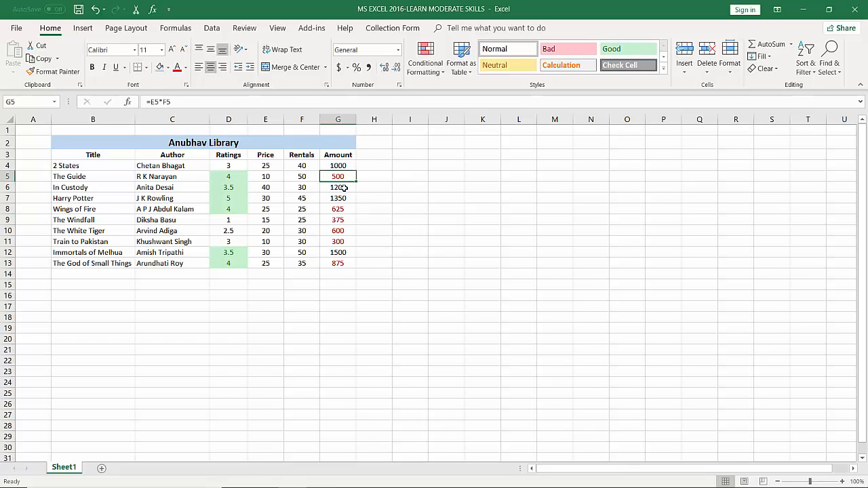
pyautogui.click(342, 211)
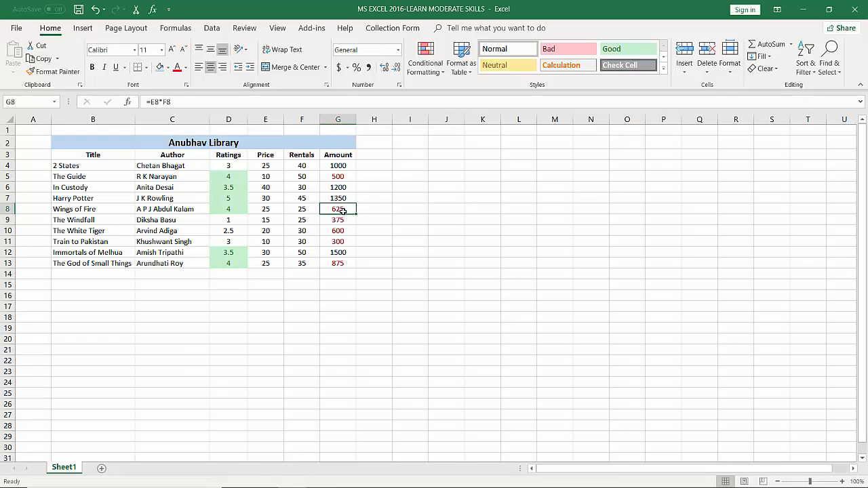
pyautogui.click(342, 220)
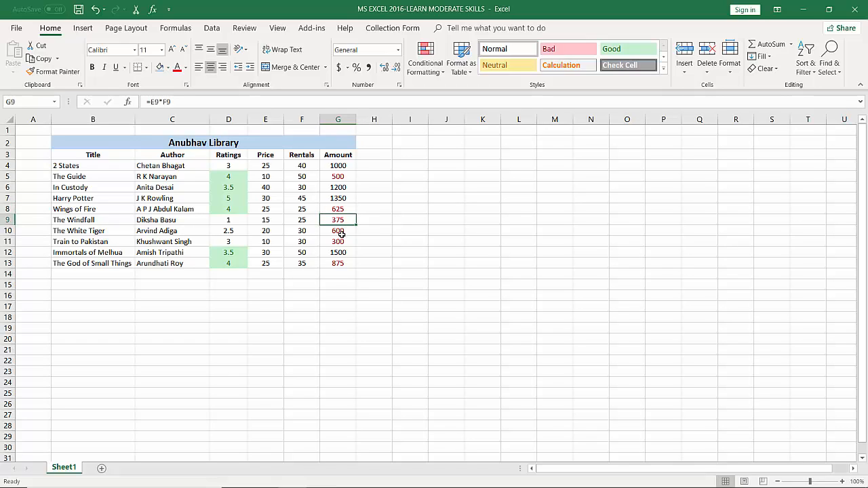
pyautogui.click(341, 232)
pyautogui.click(343, 242)
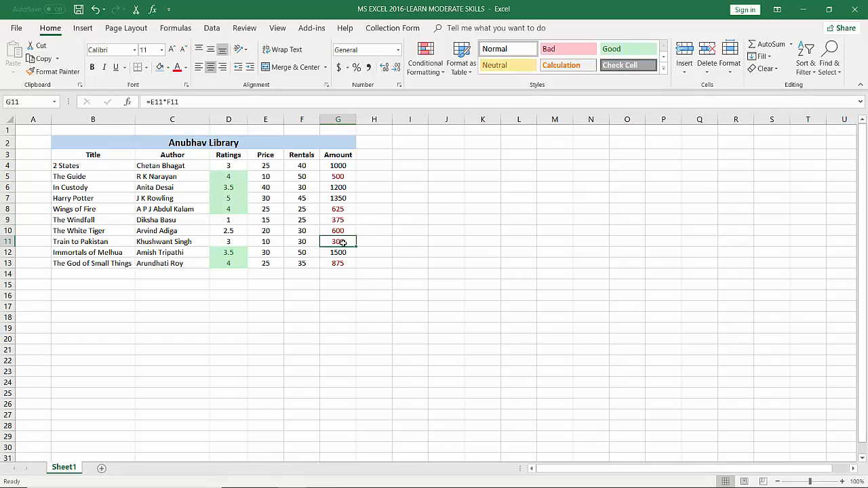
pyautogui.click(344, 264)
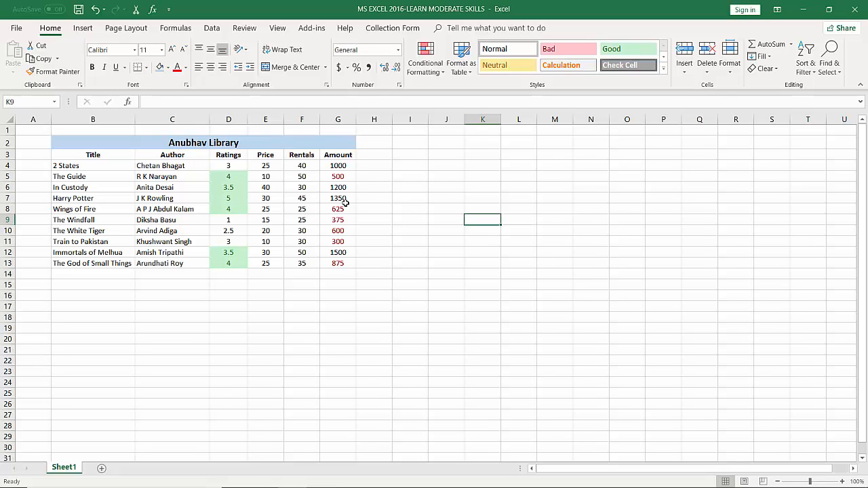
# Set up a Top 10 Items rule for the rentals in F4:F13, limited to the top 5
pyautogui.click(304, 167)
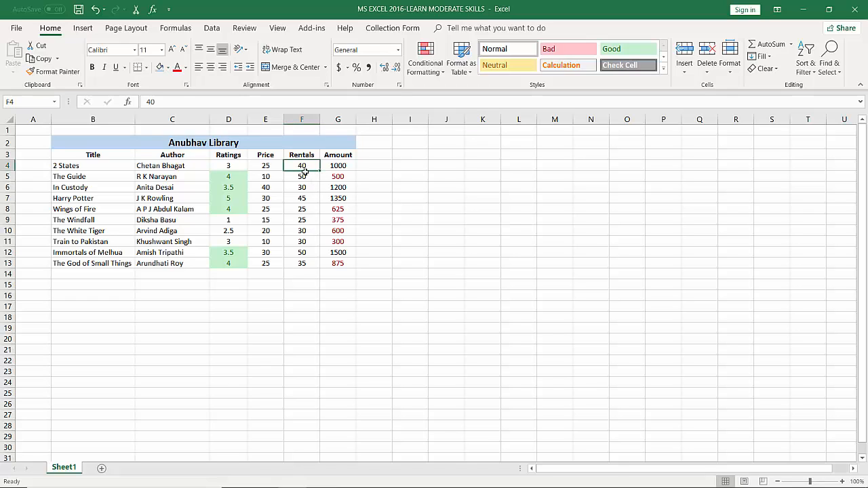
pyautogui.moveTo(305, 172); pyautogui.dragTo(308, 263)
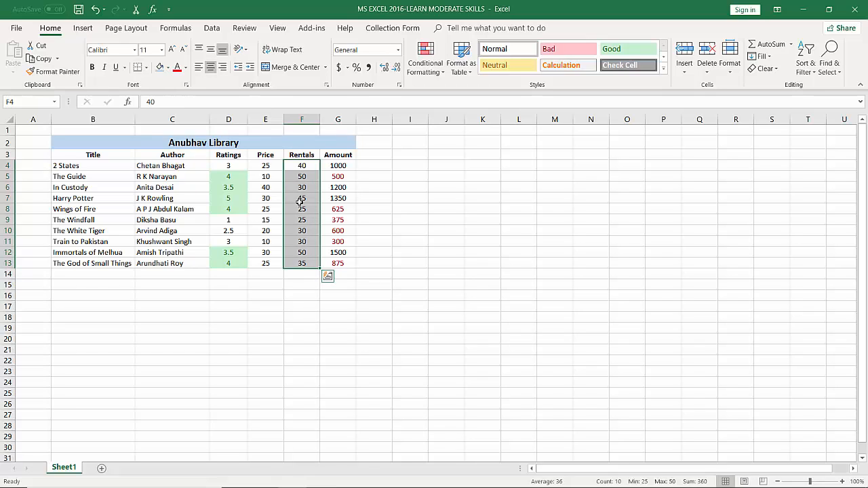
pyautogui.click(425, 70)
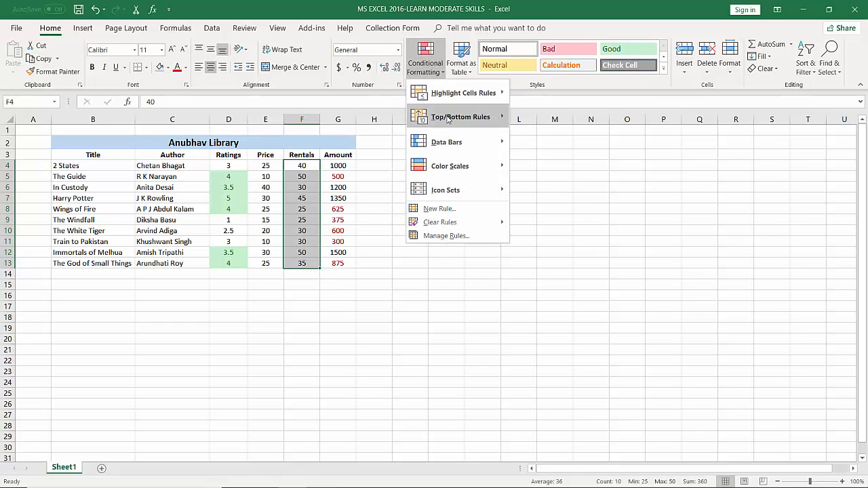
pyautogui.moveTo(448, 120)
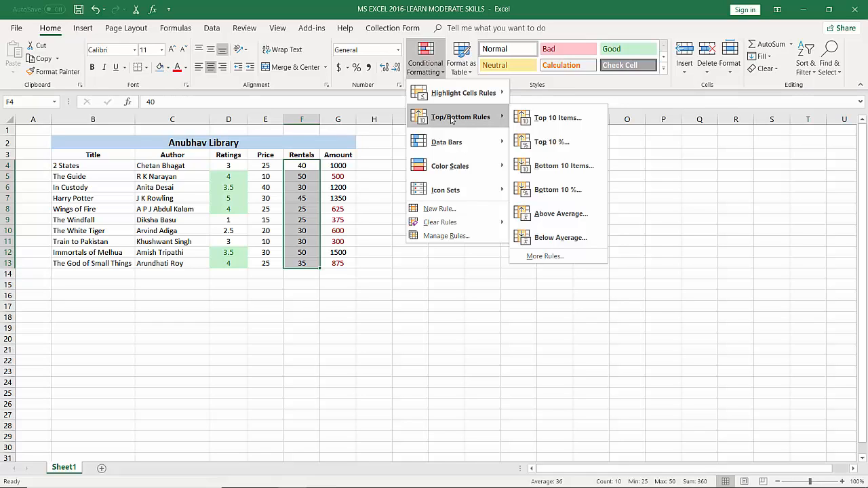
pyautogui.click(536, 118)
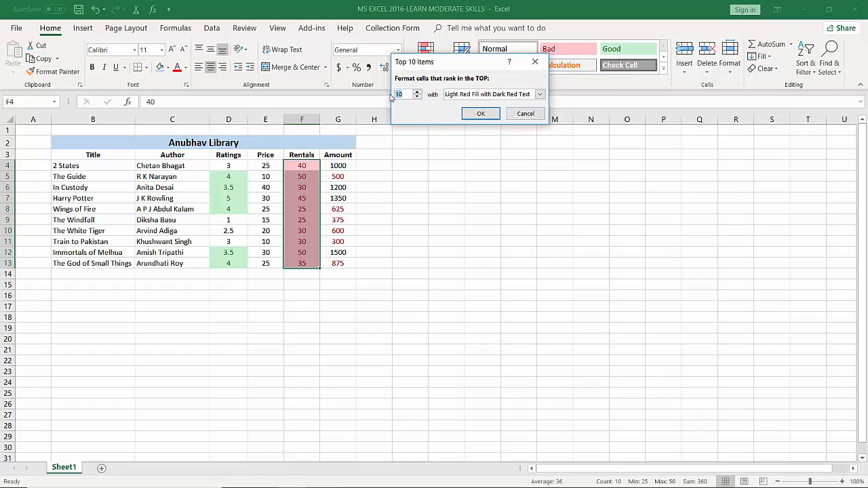
pyautogui.write('5')
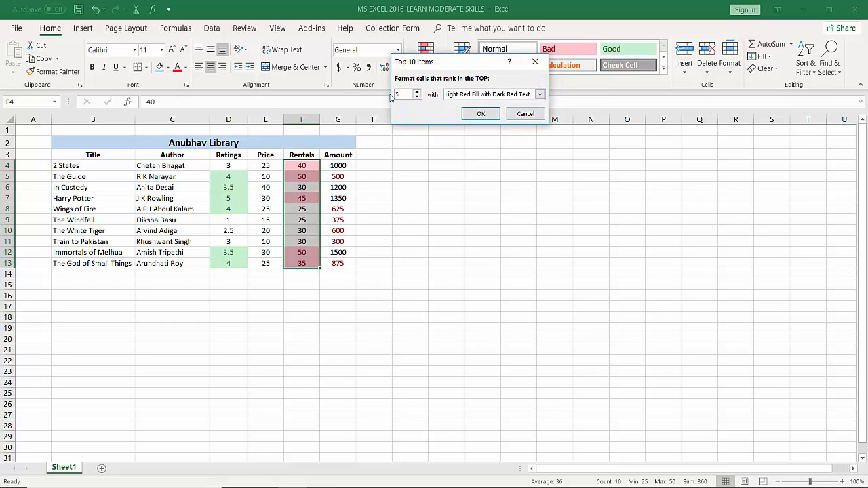
# Give the top 5 rentals rule a custom format with bold blue font and apply it
pyautogui.click(540, 95)
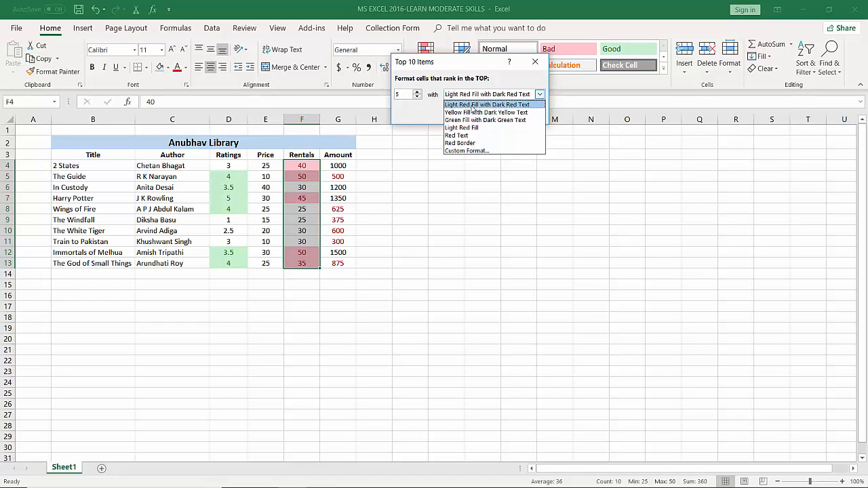
pyautogui.click(474, 150)
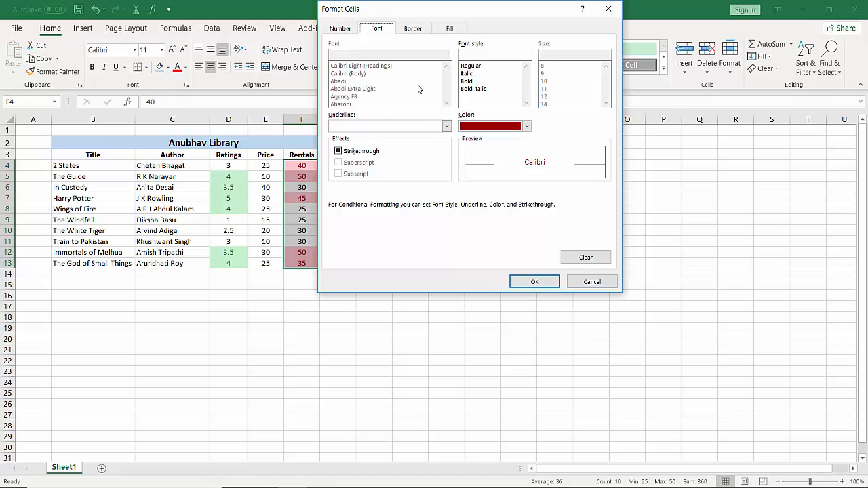
pyautogui.click(468, 82)
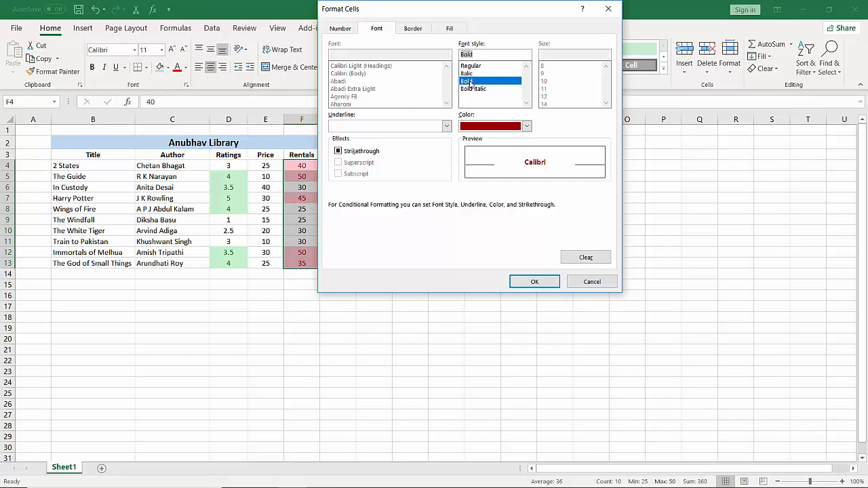
pyautogui.click(526, 126)
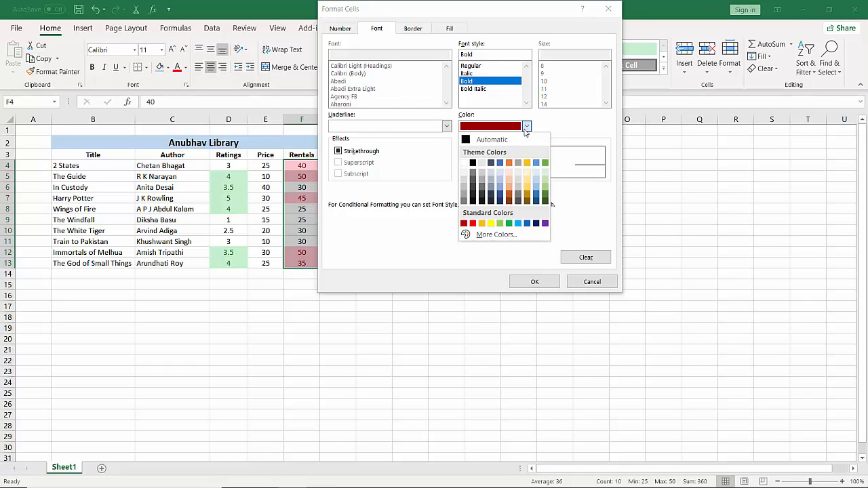
pyautogui.click(527, 223)
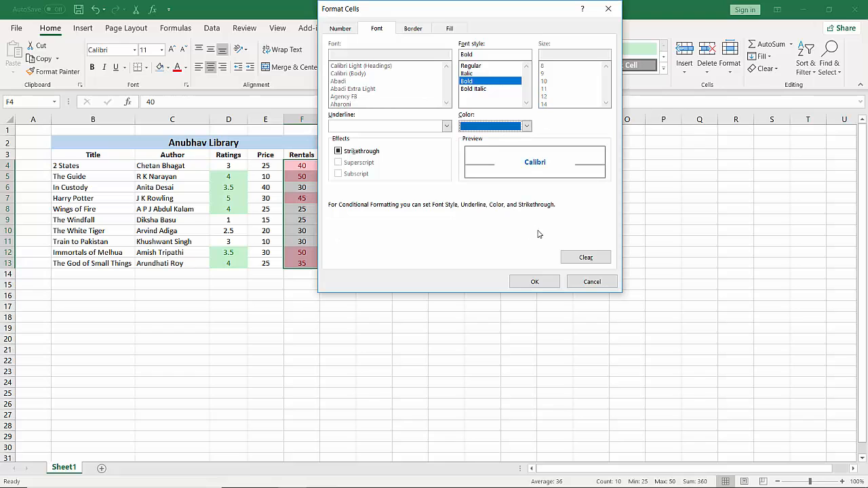
pyautogui.click(534, 281)
pyautogui.click(479, 114)
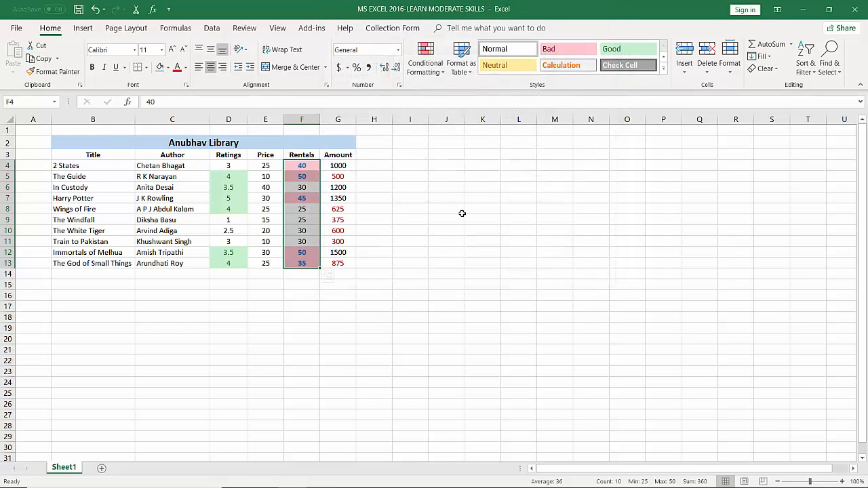
pyautogui.click(462, 214)
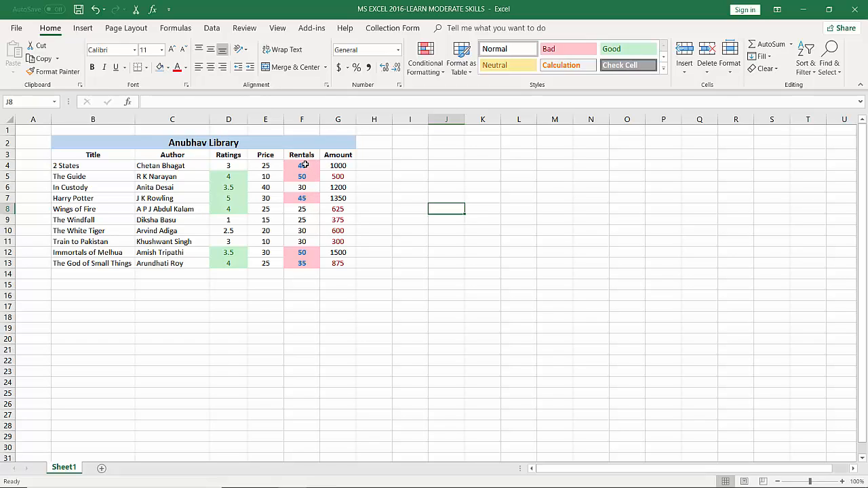
# Check the highlighted top rentals in F4, F5, F7, F12 and F13
pyautogui.moveTo(302, 165); pyautogui.dragTo(305, 176)
pyautogui.click(306, 198)
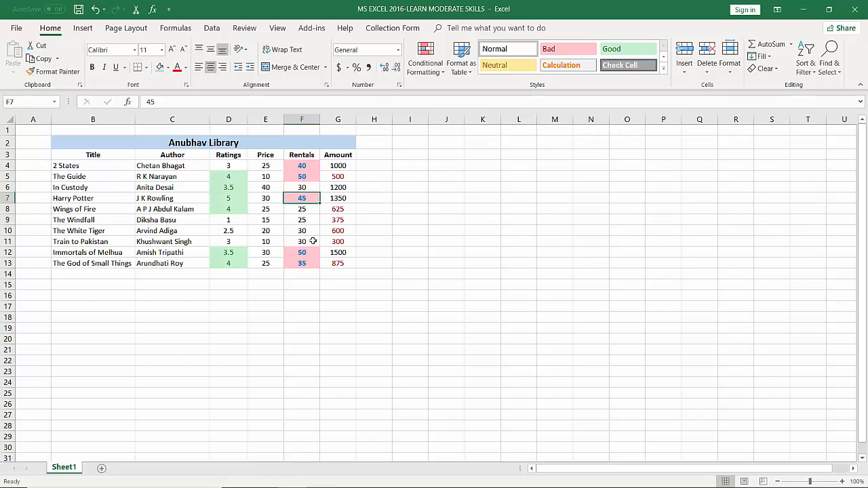
pyautogui.click(306, 253)
pyautogui.click(311, 262)
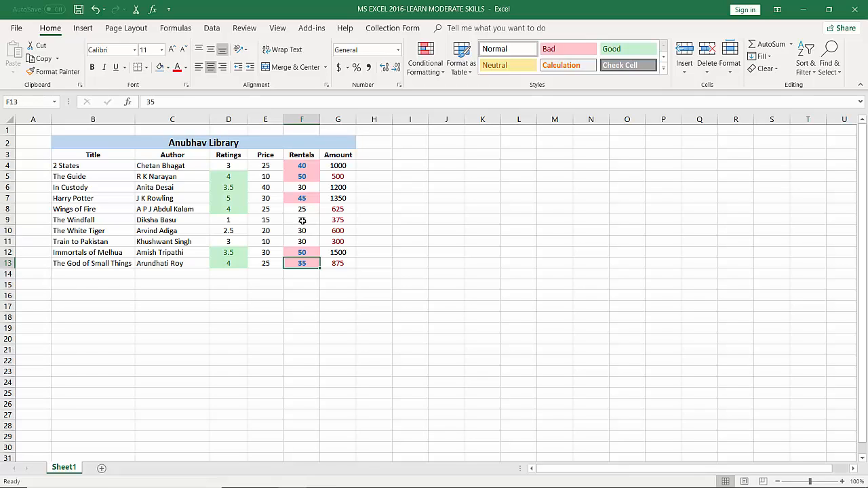
pyautogui.moveTo(272, 284); pyautogui.dragTo(277, 291)
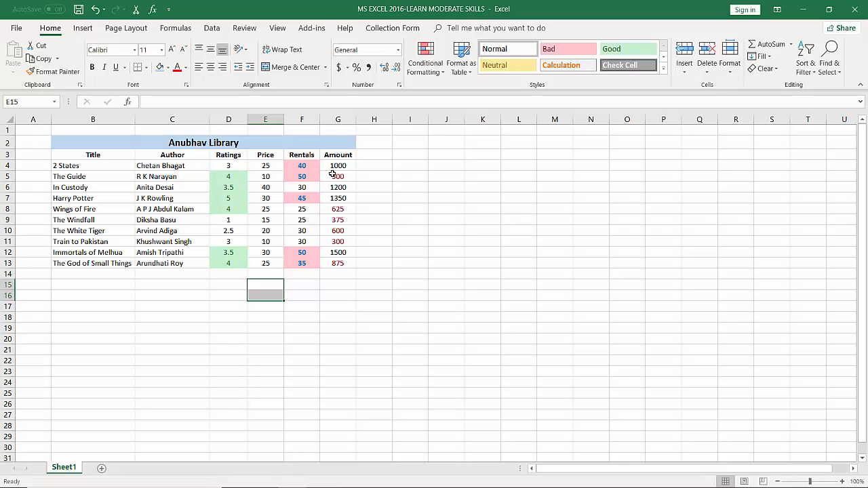
# Preview the gradient and solid Data Bars on the amounts in G4:G13 without applying any
pyautogui.moveTo(344, 167); pyautogui.dragTo(342, 264)
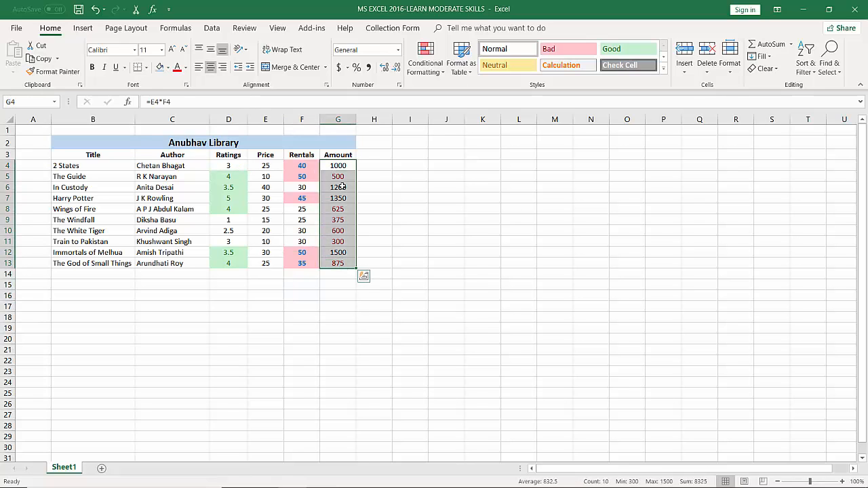
pyautogui.click(429, 71)
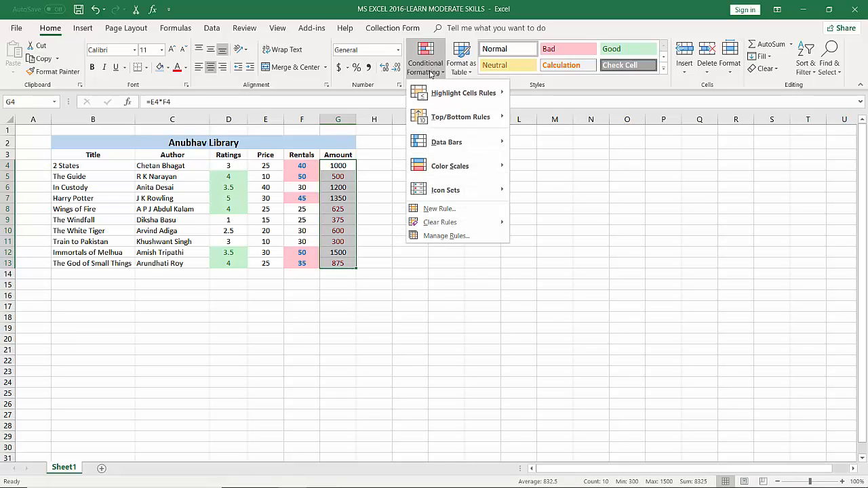
pyautogui.moveTo(437, 144)
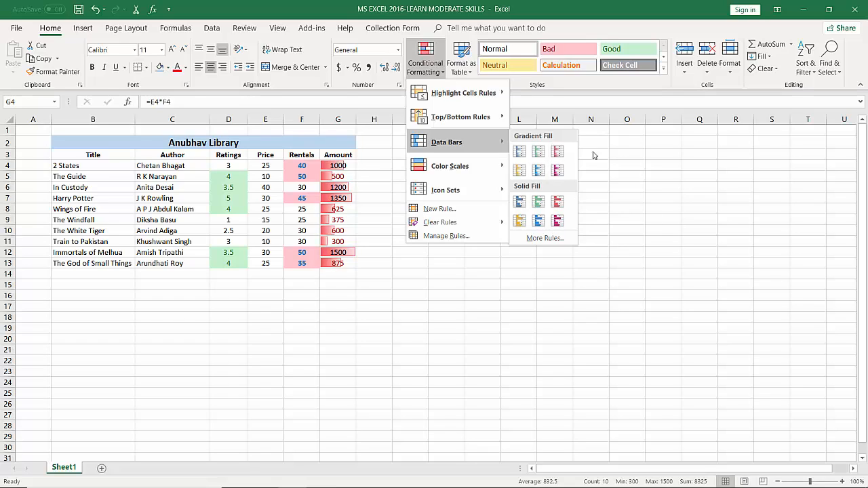
pyautogui.press('Escape')
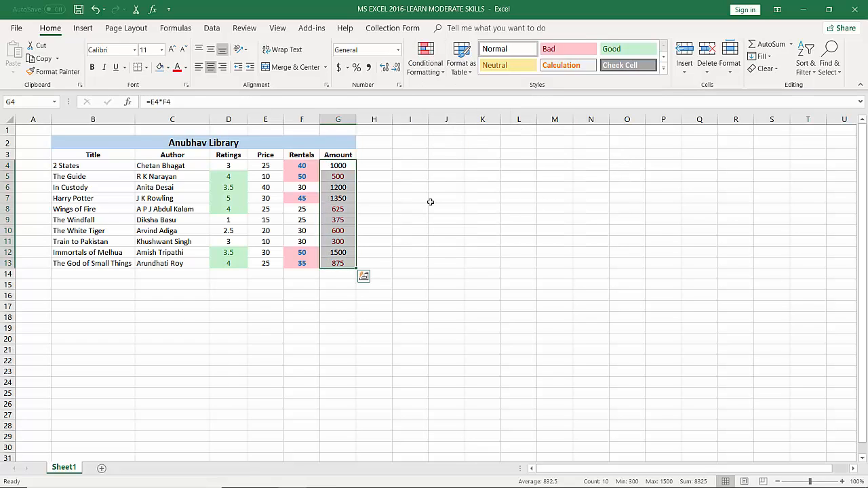
# Apply the Green - Yellow - Red Color Scale to the amounts in G4:G13
pyautogui.click(426, 60)
pyautogui.moveTo(442, 166)
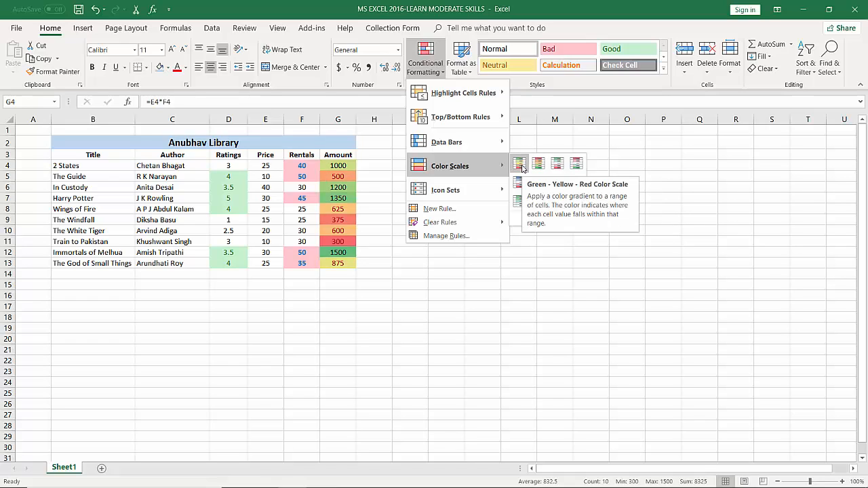
pyautogui.click(522, 165)
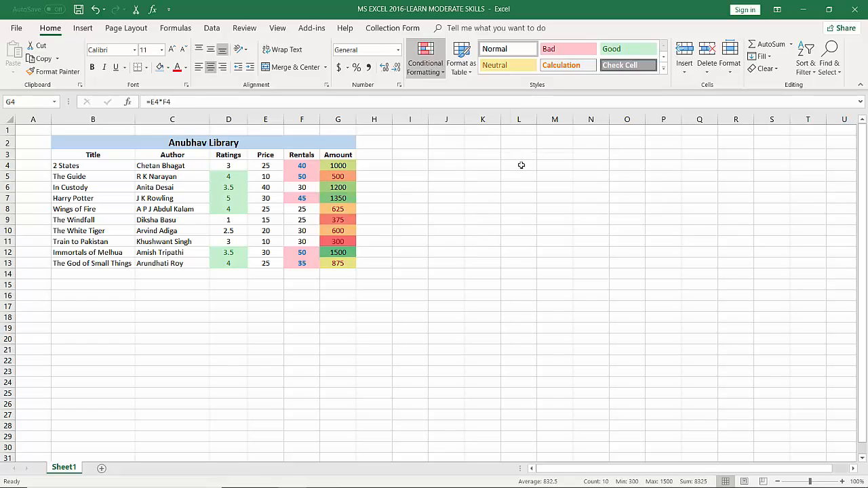
pyautogui.click(485, 210)
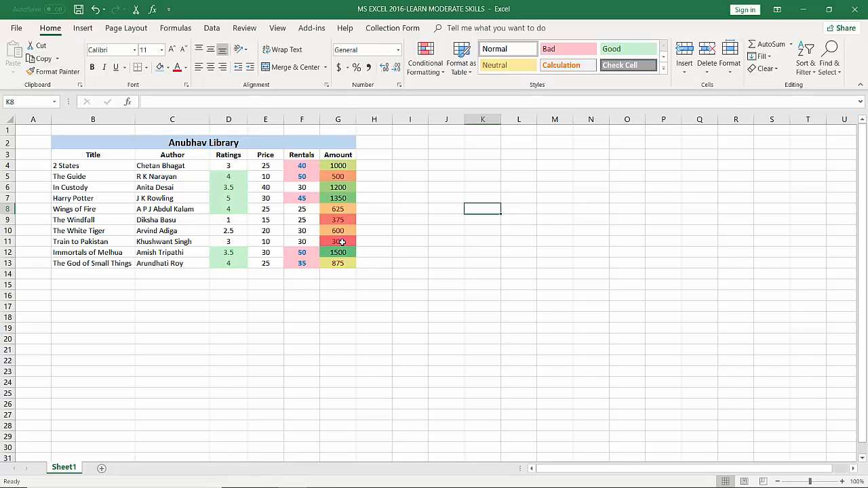
# Clear all formats from D4:G13 and centre the values again
pyautogui.click(222, 167)
pyautogui.moveTo(278, 167); pyautogui.dragTo(334, 262)
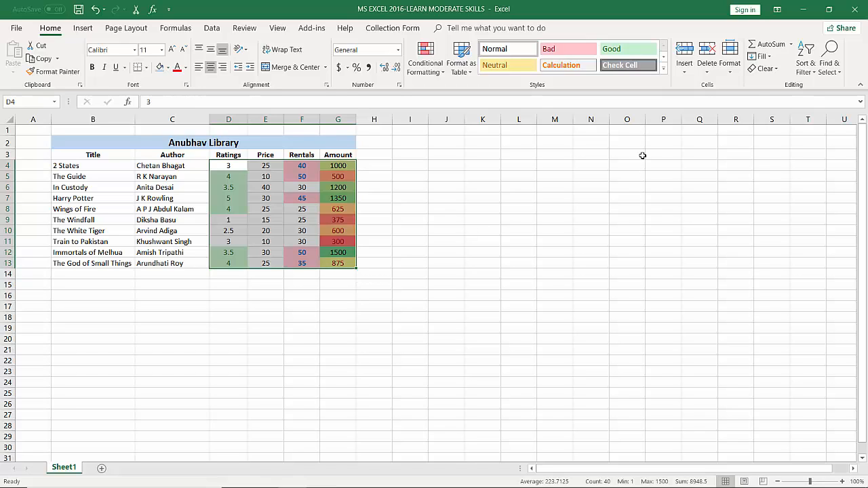
pyautogui.click(777, 70)
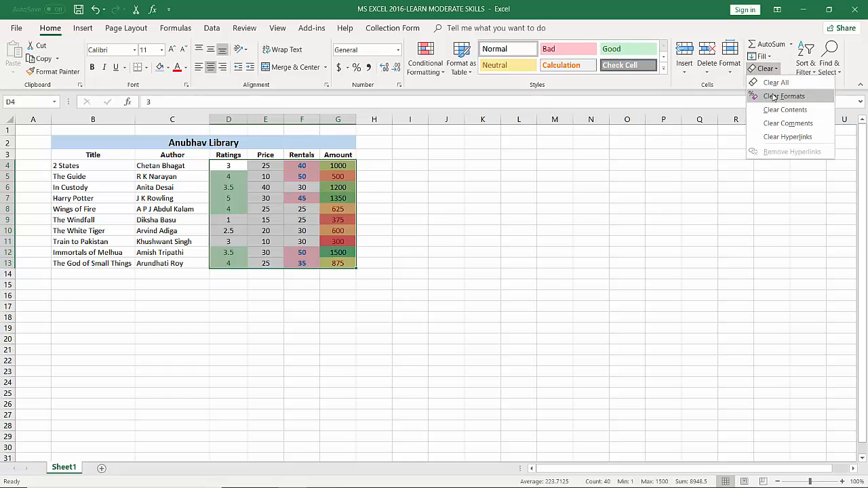
pyautogui.click(775, 96)
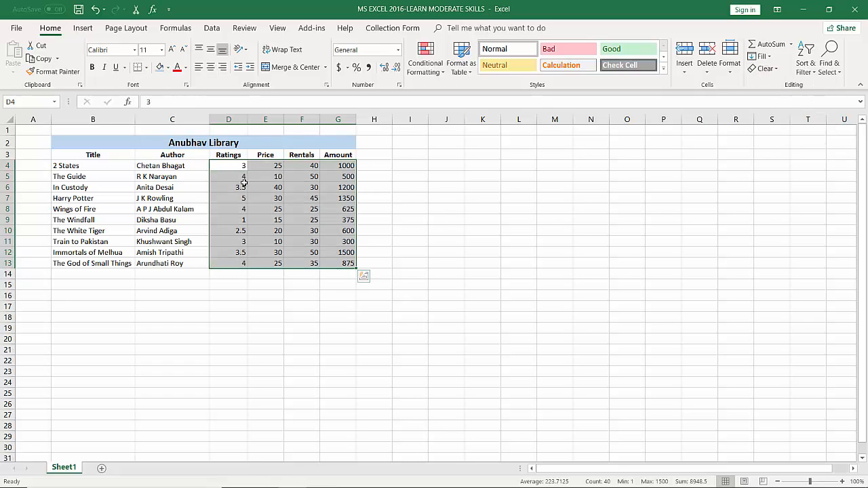
pyautogui.click(210, 67)
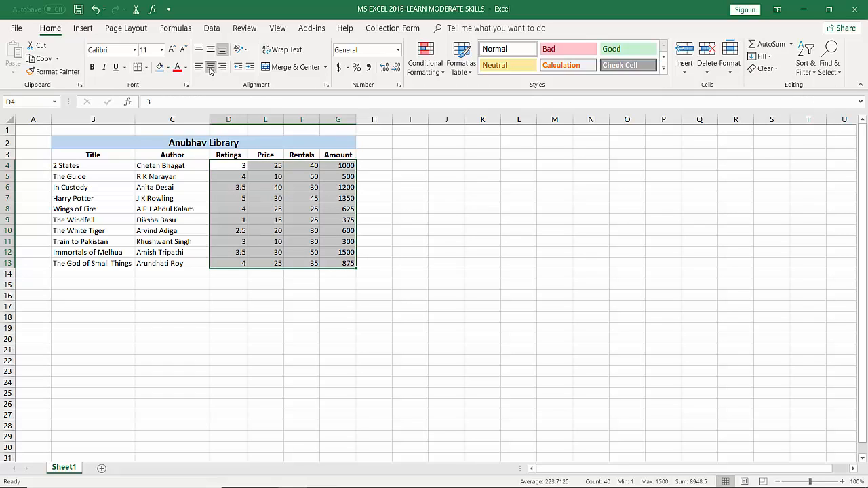
pyautogui.click(520, 262)
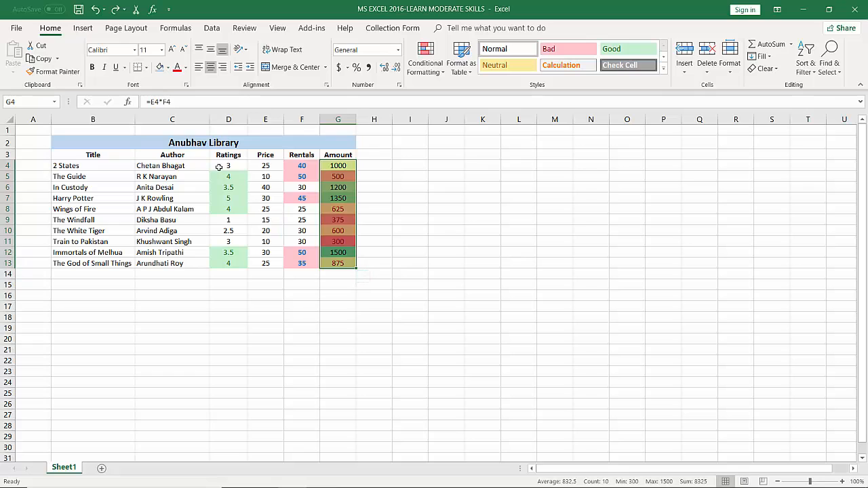
# Clear the conditional formatting rules from only the selected cells D4:G13
pyautogui.moveTo(228, 166); pyautogui.dragTo(338, 266)
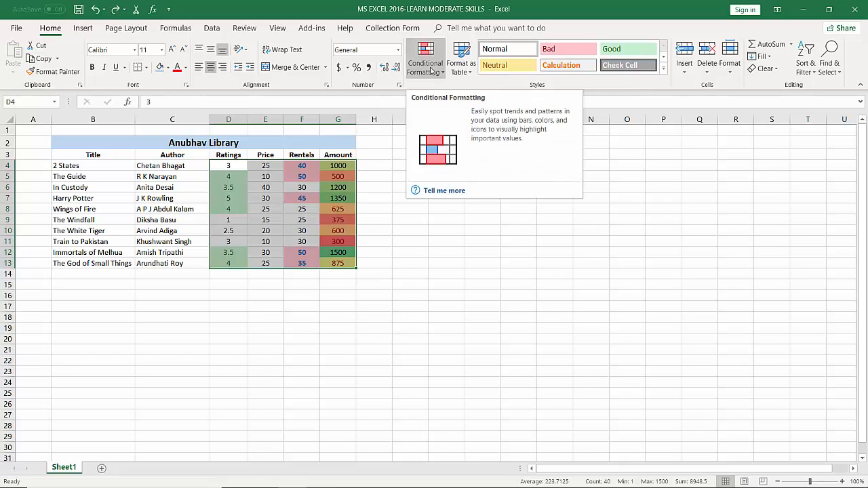
pyautogui.click(432, 71)
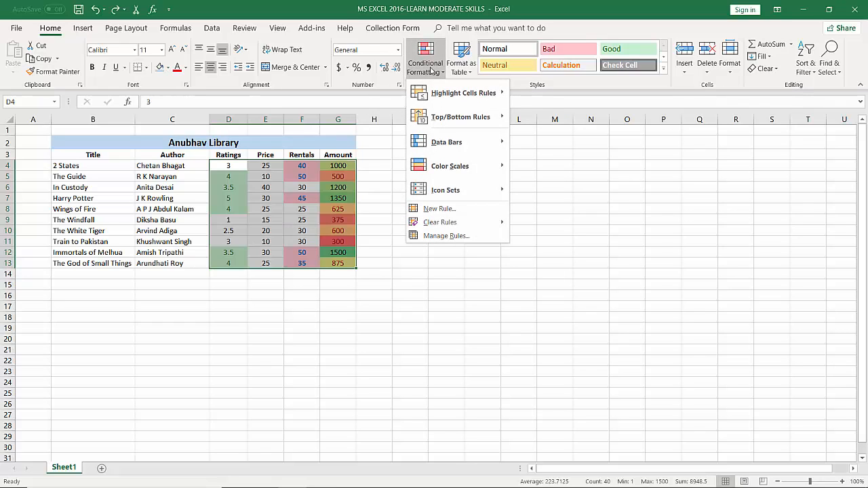
pyautogui.moveTo(443, 226)
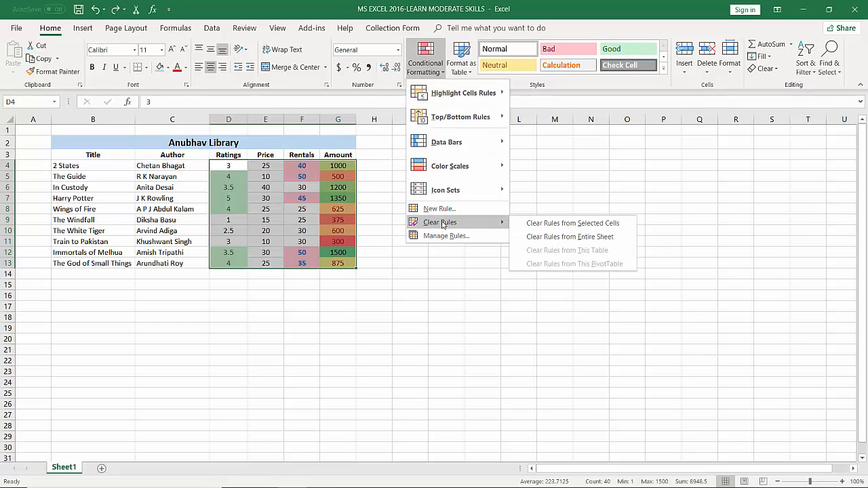
pyautogui.click(539, 224)
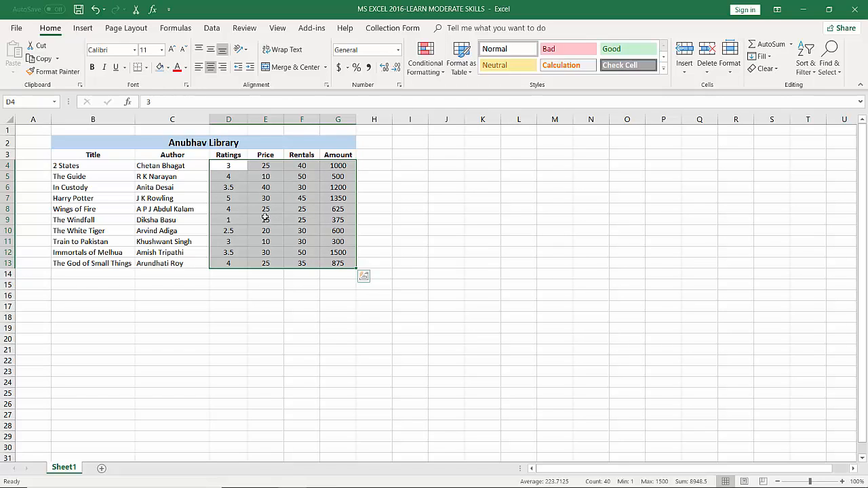
pyautogui.click(374, 263)
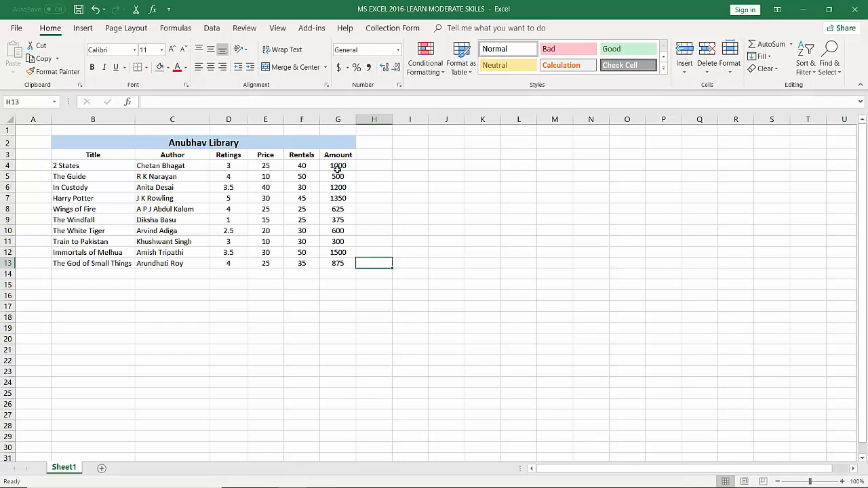
# Preview the Icon Sets on the amounts in G4:G13, including the star ratings, without applying any
pyautogui.moveTo(338, 168); pyautogui.dragTo(337, 263)
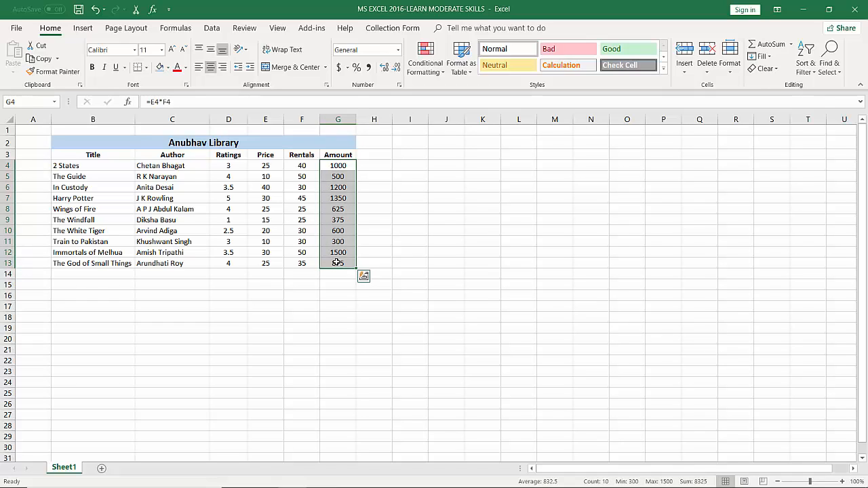
pyautogui.click(421, 65)
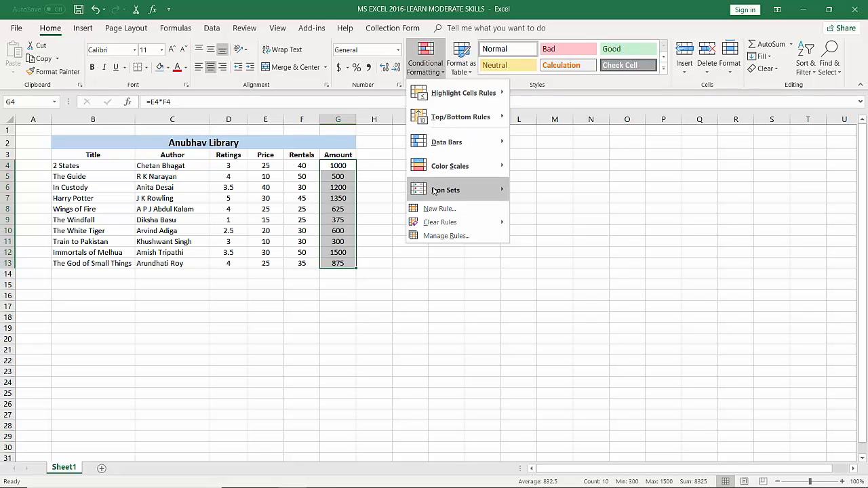
pyautogui.moveTo(445, 190)
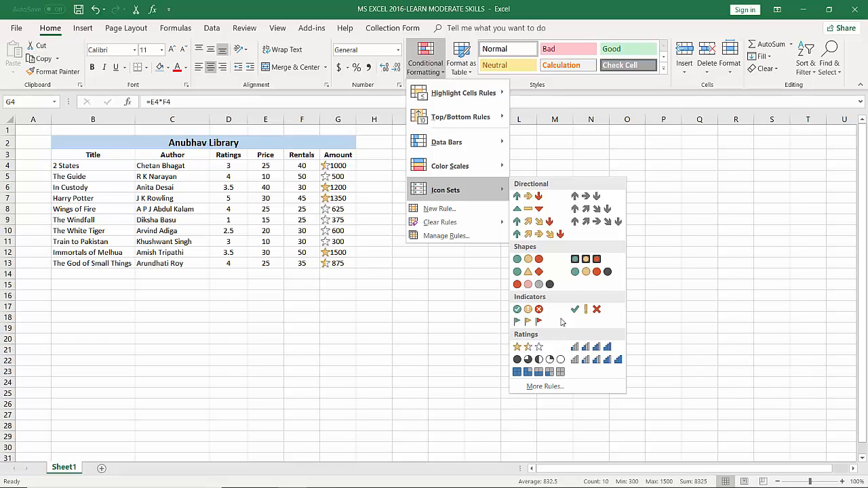
pyautogui.click(631, 156)
pyautogui.click(460, 218)
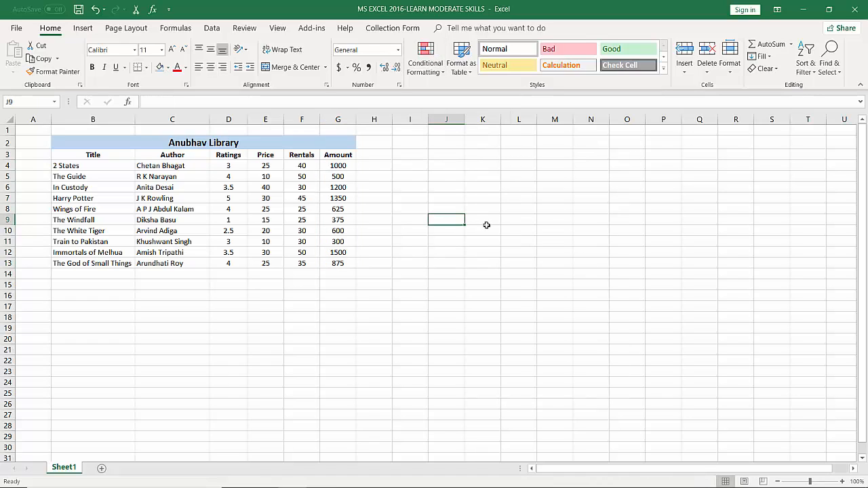
pyautogui.moveTo(339, 165); pyautogui.dragTo(338, 264)
pyautogui.click(272, 168)
pyautogui.moveTo(271, 189); pyautogui.dragTo(273, 252)
pyautogui.click(414, 199)
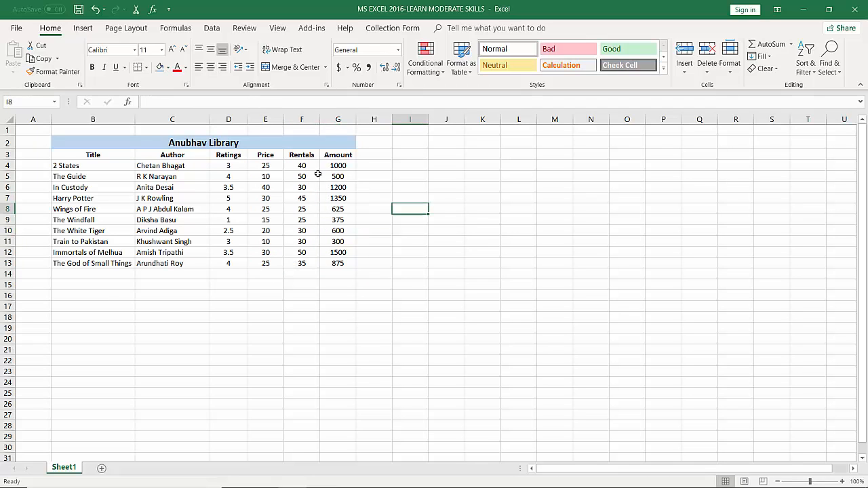
pyautogui.moveTo(265, 166); pyautogui.dragTo(271, 262)
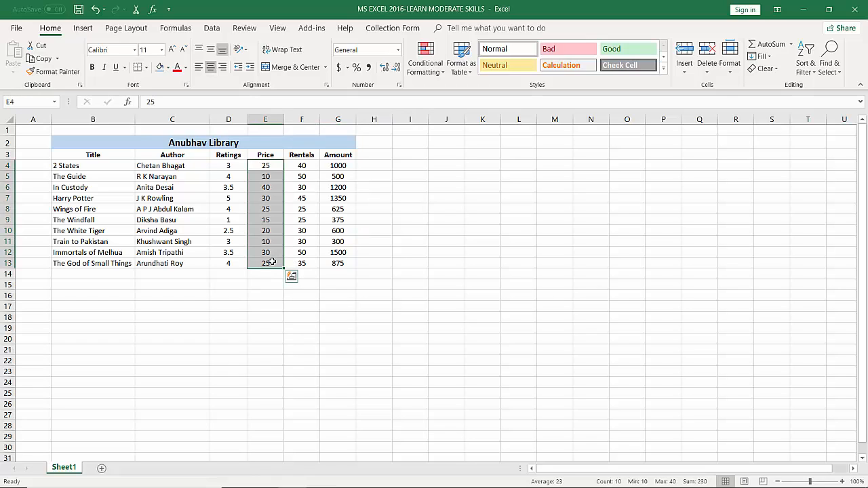
pyautogui.click(389, 232)
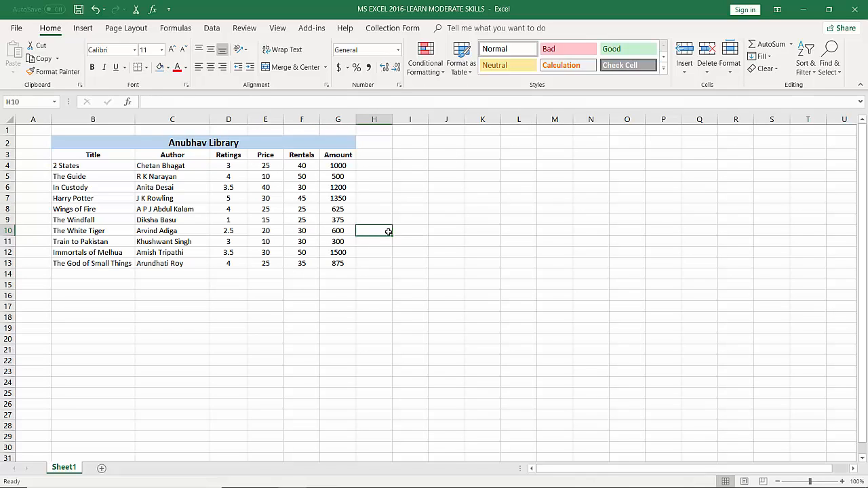
# Select the prices E4:E13 and amounts G4:G13 and look through the available number formats without applying one
pyautogui.moveTo(230, 167); pyautogui.dragTo(230, 263)
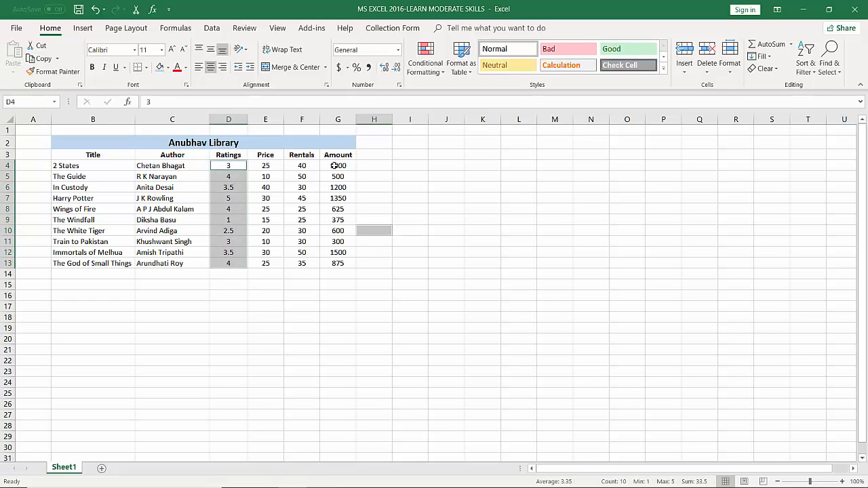
pyautogui.moveTo(335, 165); pyautogui.dragTo(332, 266)
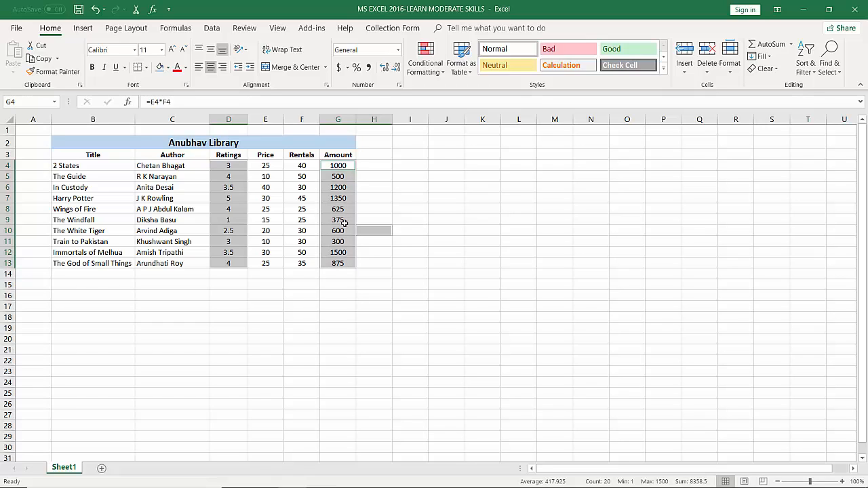
pyautogui.click(266, 165)
pyautogui.moveTo(266, 166); pyautogui.dragTo(279, 263)
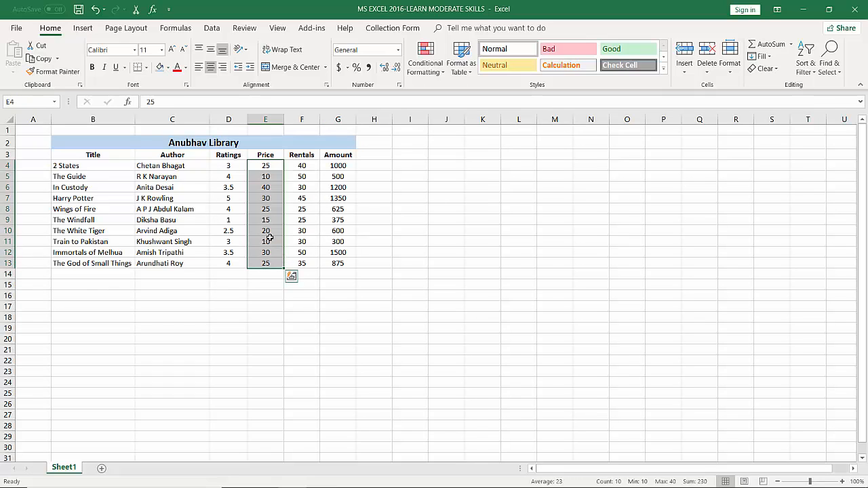
pyautogui.moveTo(333, 165); pyautogui.dragTo(343, 262)
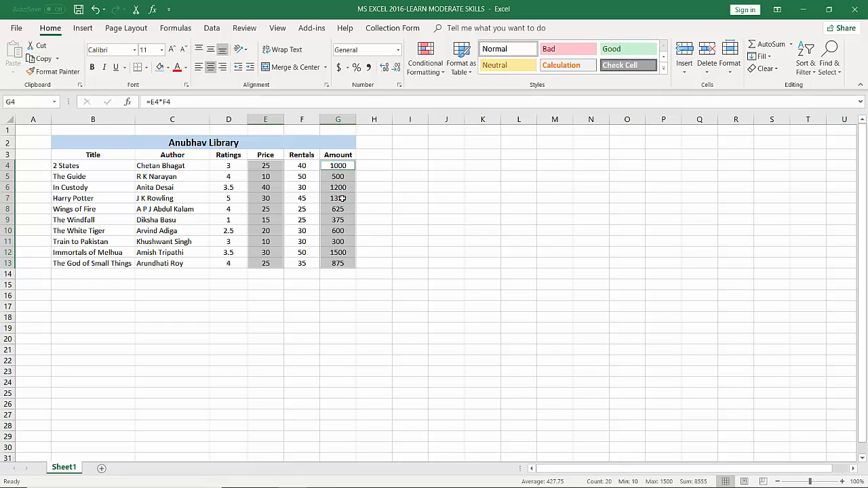
pyautogui.click(397, 52)
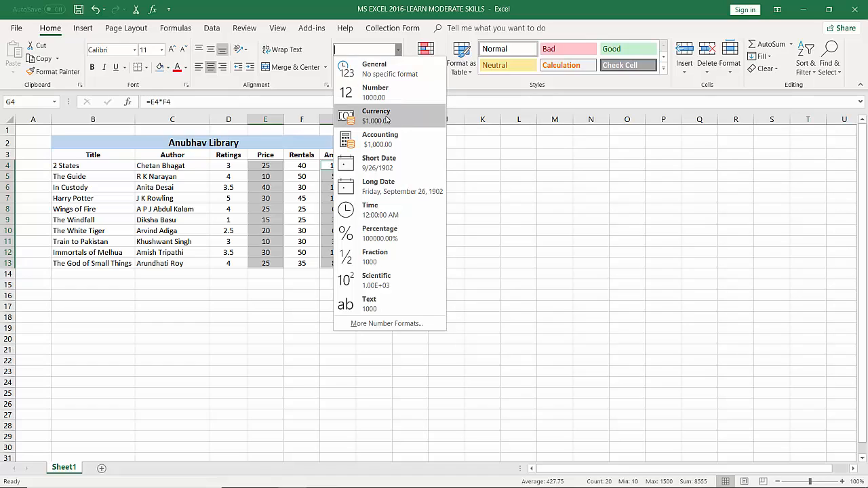
pyautogui.click(486, 156)
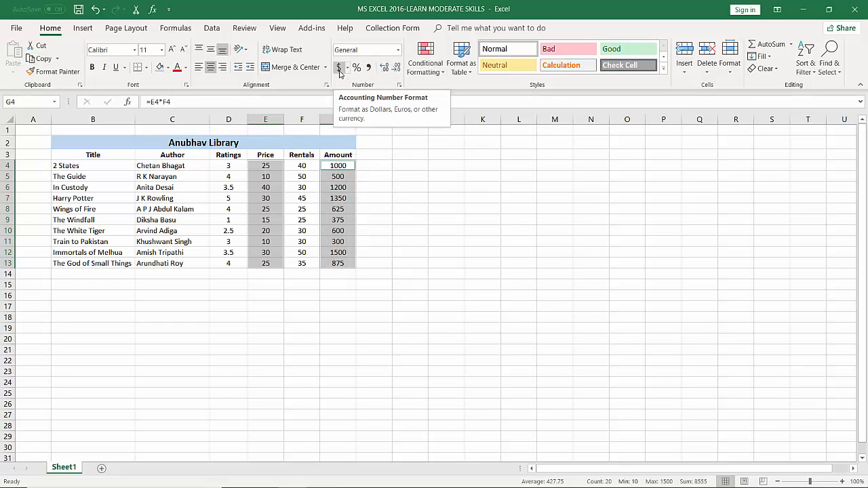
pyautogui.click(416, 206)
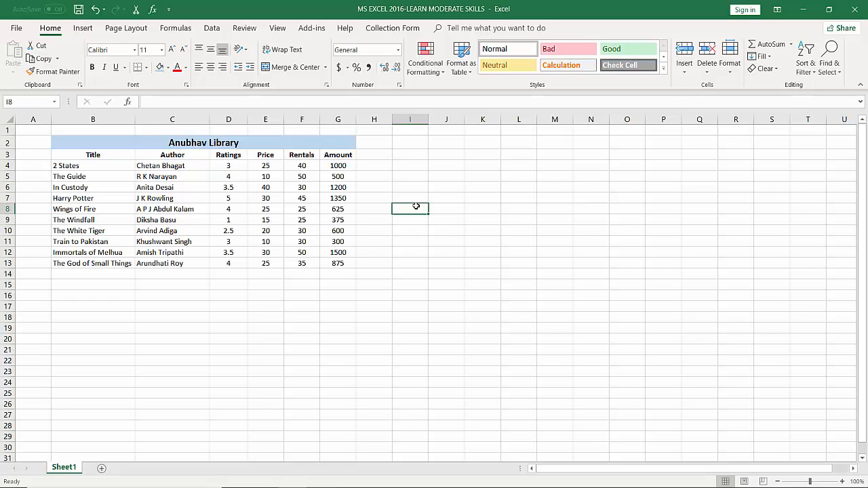
# Review the Currency options in the Format Cells dialog and leave without applying them
pyautogui.click(400, 86)
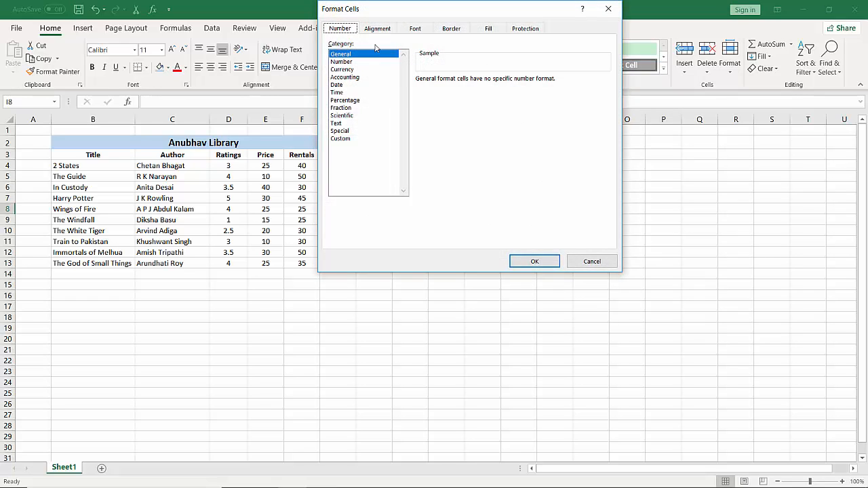
pyautogui.moveTo(399, 13); pyautogui.dragTo(246, 129)
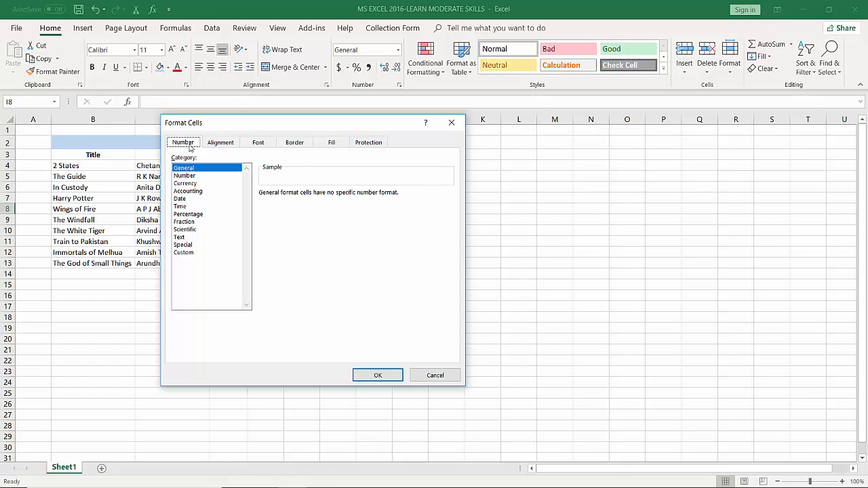
pyautogui.click(187, 184)
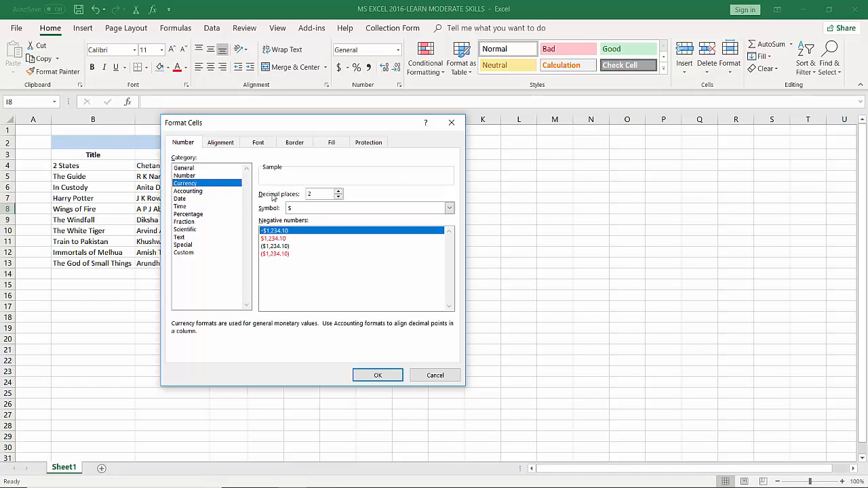
pyautogui.moveTo(266, 124); pyautogui.dragTo(472, 181)
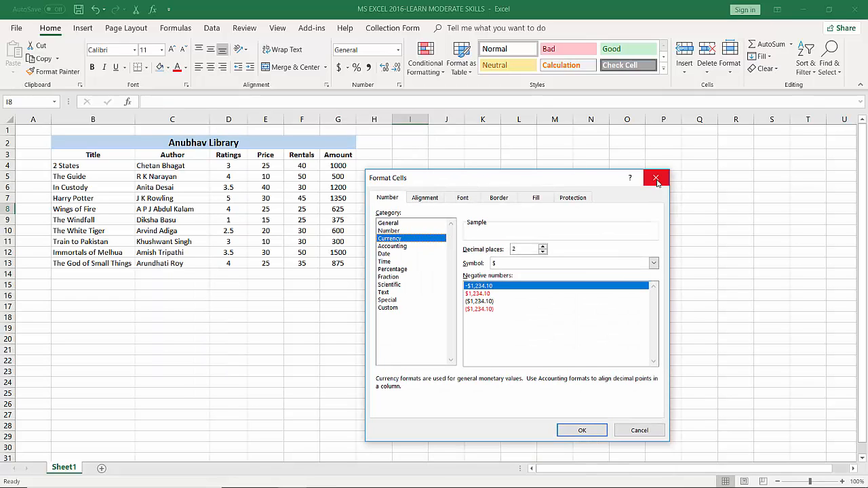
pyautogui.click(640, 431)
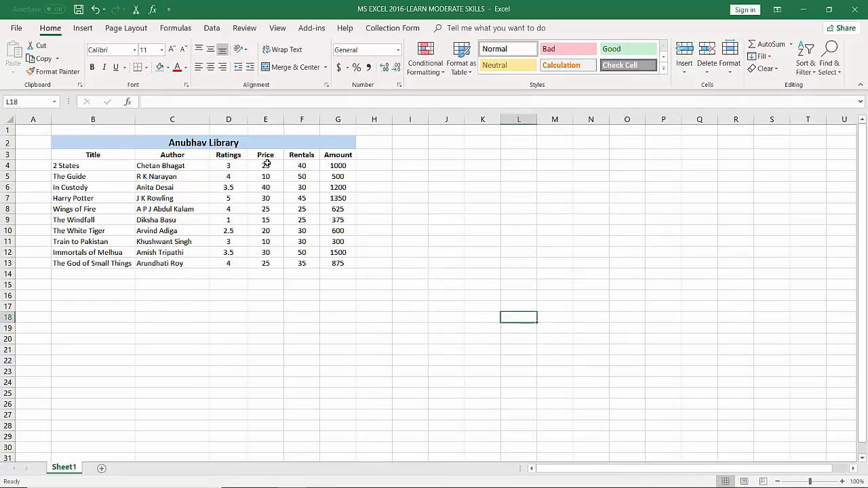
# Choose the Currency number format with 0 decimal places for the prices E4:E13 and amounts G4:G13
pyautogui.moveTo(265, 166); pyautogui.dragTo(280, 263)
pyautogui.moveTo(338, 166); pyautogui.dragTo(345, 263)
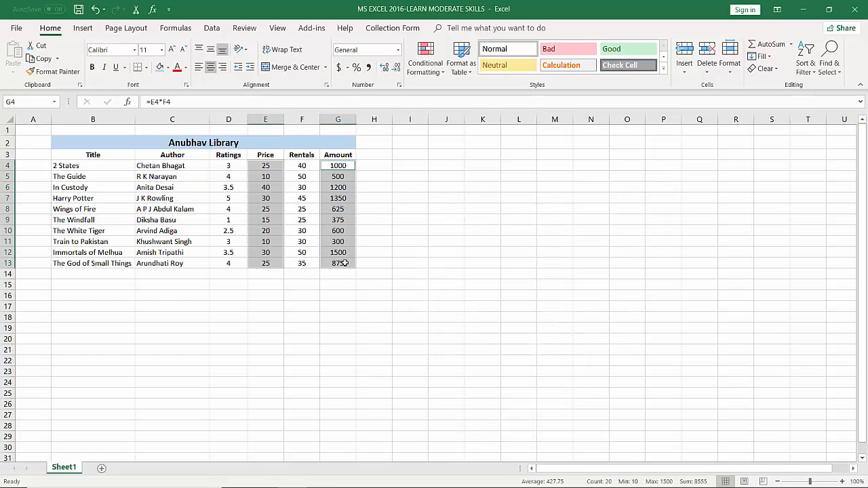
pyautogui.click(399, 85)
pyautogui.moveTo(467, 181); pyautogui.dragTo(391, 76)
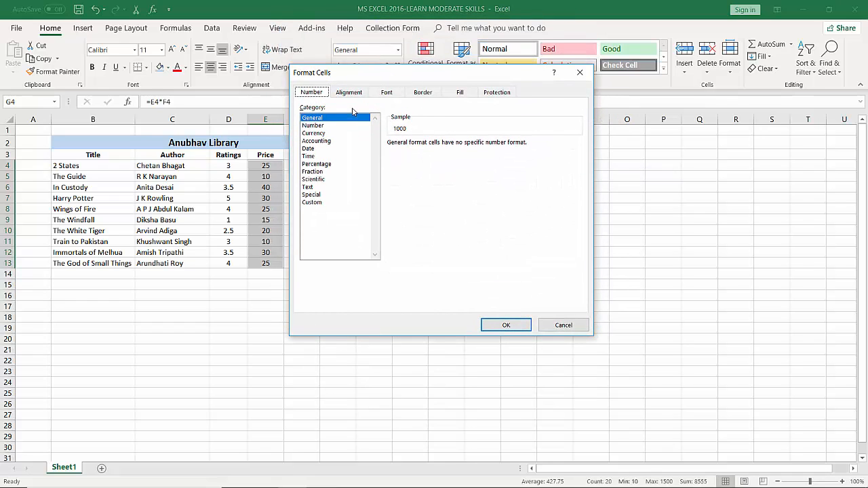
pyautogui.click(318, 134)
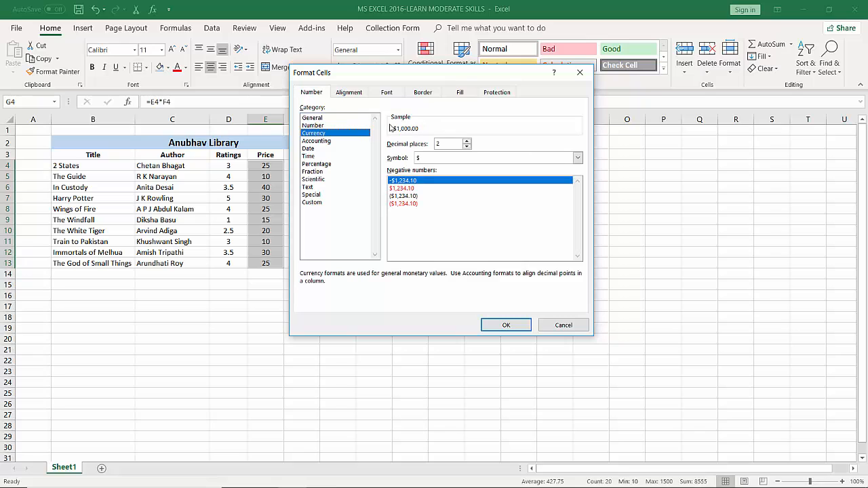
pyautogui.click(466, 147)
pyautogui.click(467, 147)
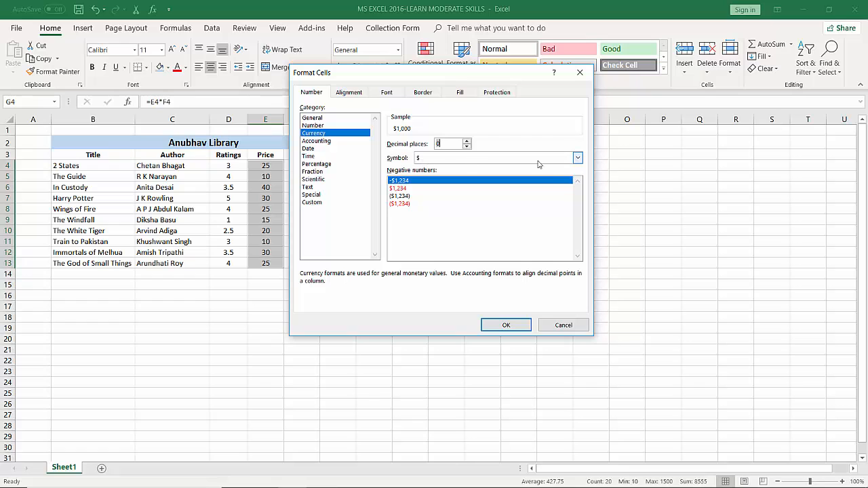
# Set the currency symbol to ₹ Hindi and apply the format to the prices and amounts
pyautogui.click(578, 158)
pyautogui.scroll(-10, 500, 229)
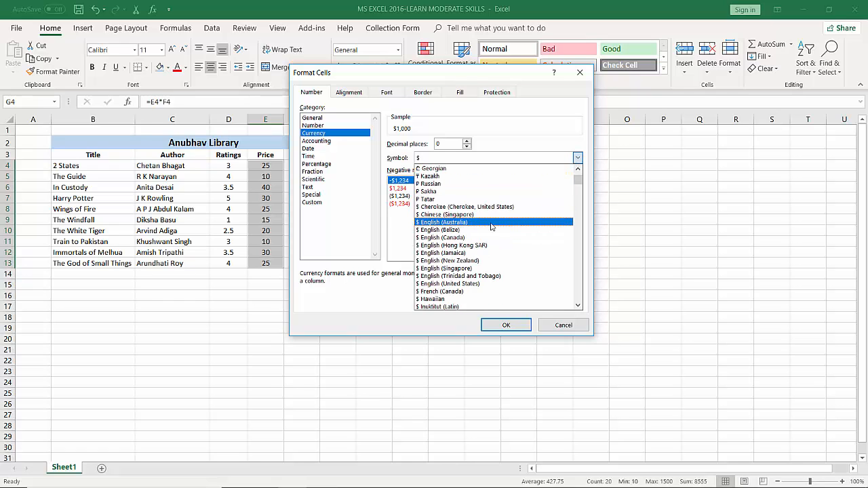
pyautogui.scroll(-15, 492, 222)
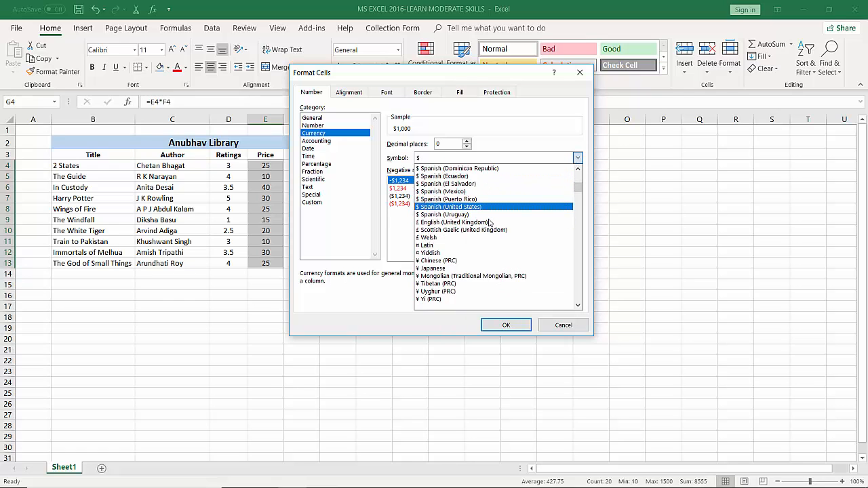
pyautogui.scroll(-15, 480, 226)
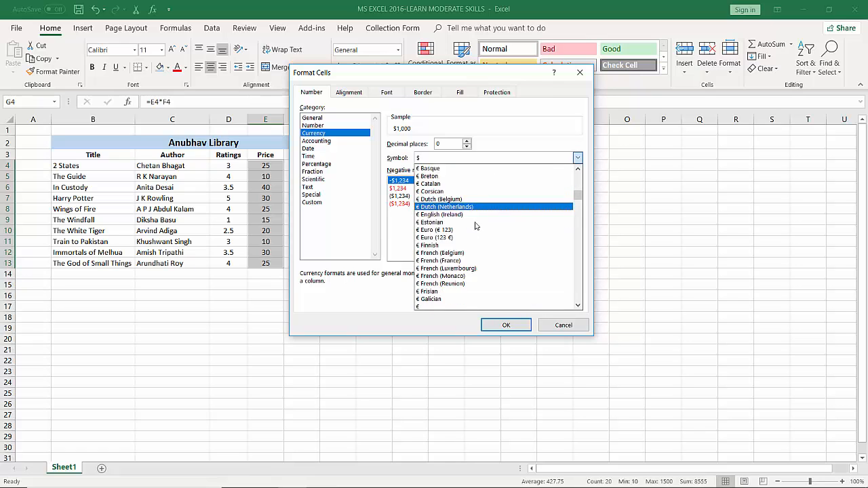
pyautogui.scroll(-6, 467, 225)
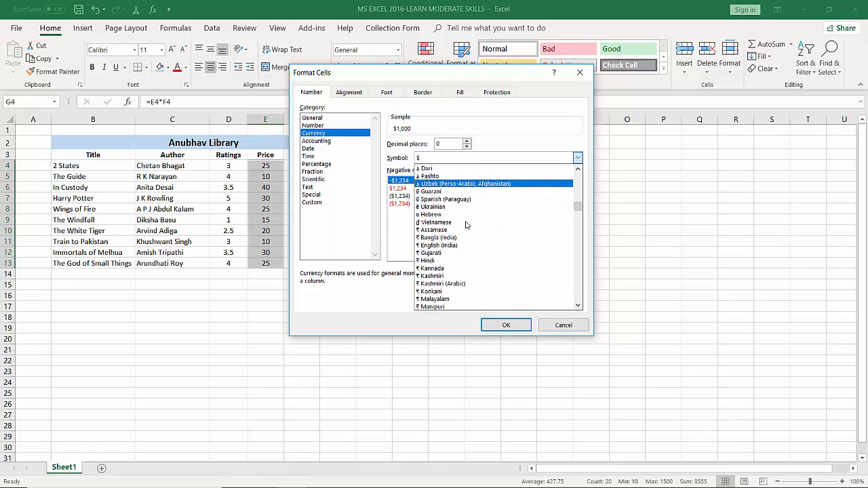
pyautogui.click(420, 262)
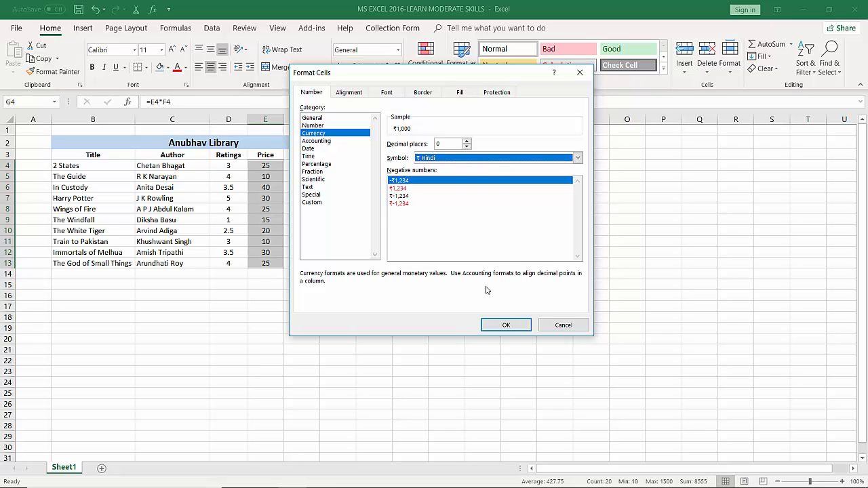
pyautogui.click(493, 330)
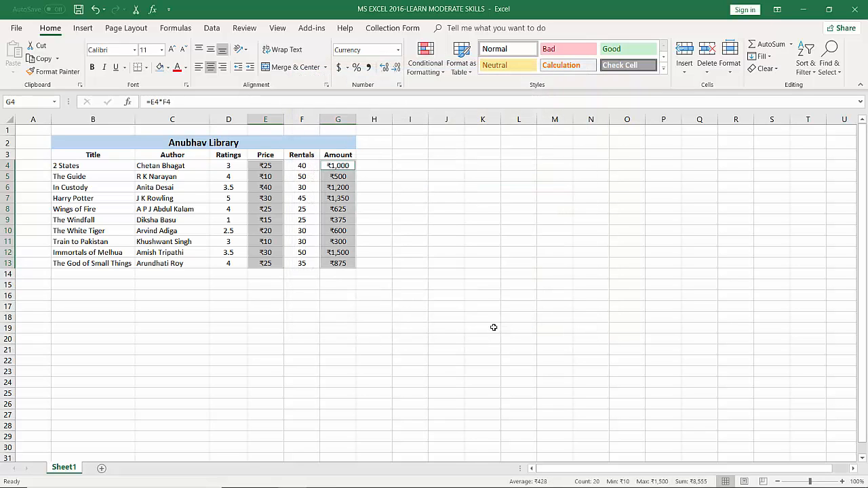
pyautogui.click(462, 261)
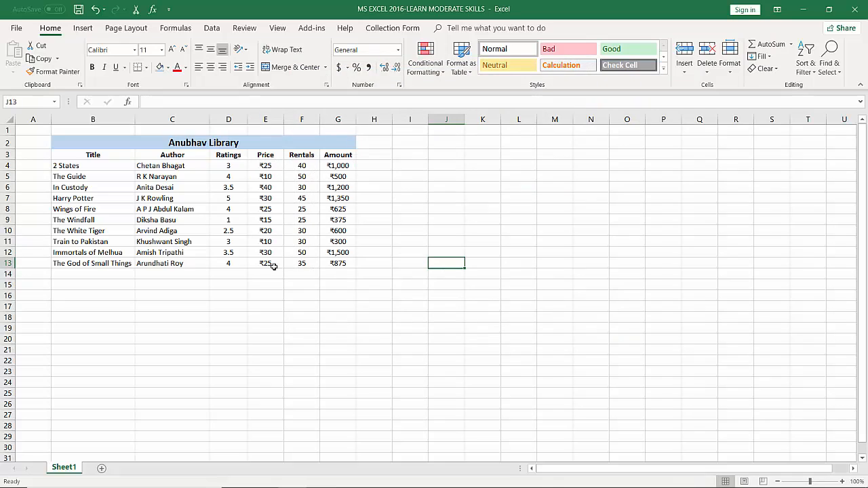
pyautogui.click(338, 176)
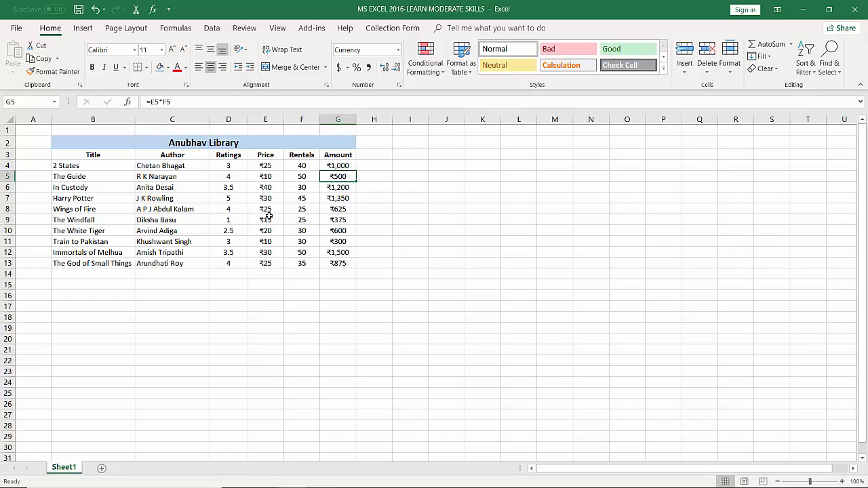
pyautogui.click(298, 198)
pyautogui.moveTo(260, 166); pyautogui.dragTo(265, 263)
pyautogui.moveTo(344, 167); pyautogui.dragTo(339, 263)
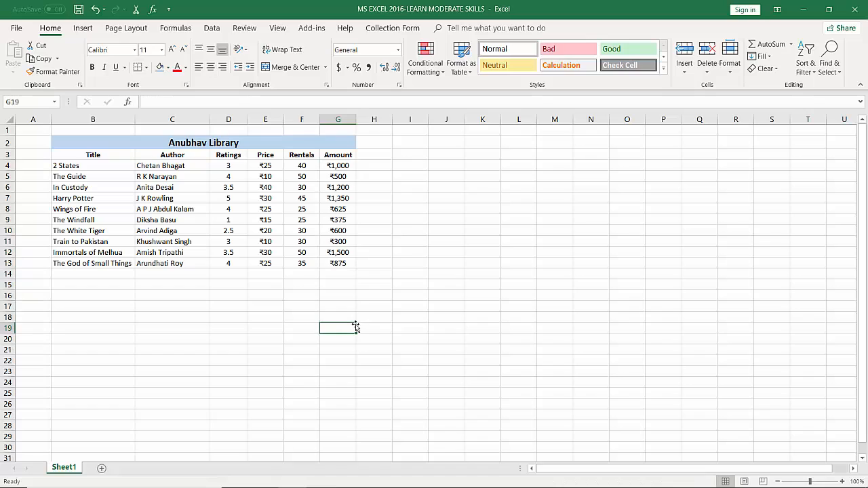
# Enter the label Total in F14 below the rentals and make it bold
pyautogui.click(296, 275)
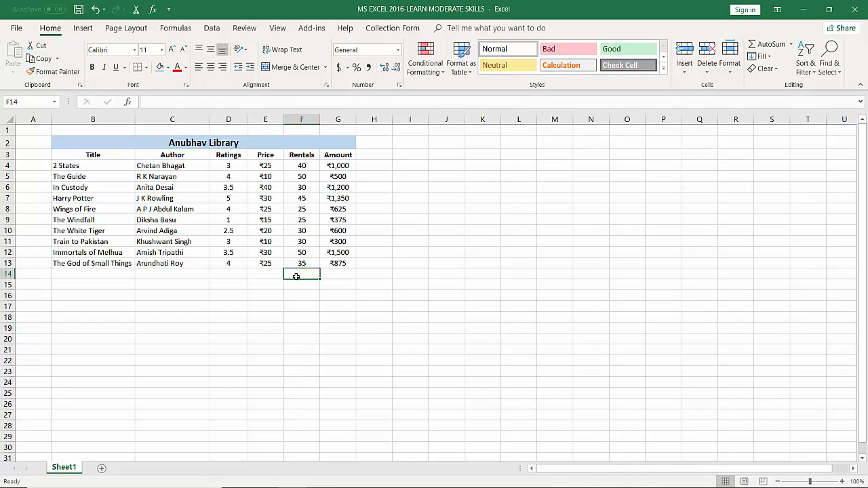
pyautogui.write('T')
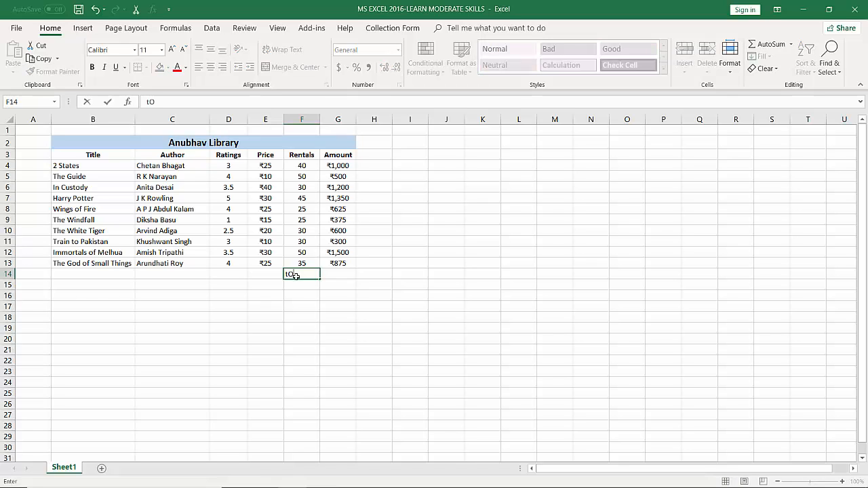
pyautogui.write('otal')
pyautogui.click(333, 274)
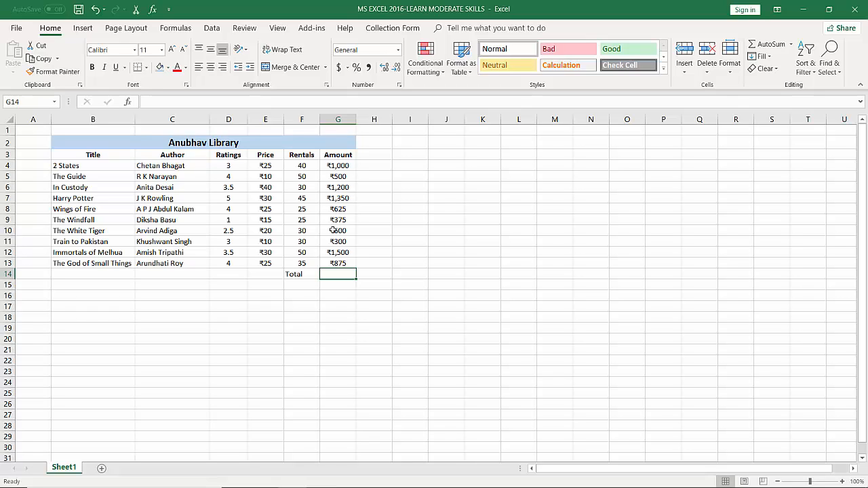
pyautogui.moveTo(288, 275); pyautogui.dragTo(295, 281)
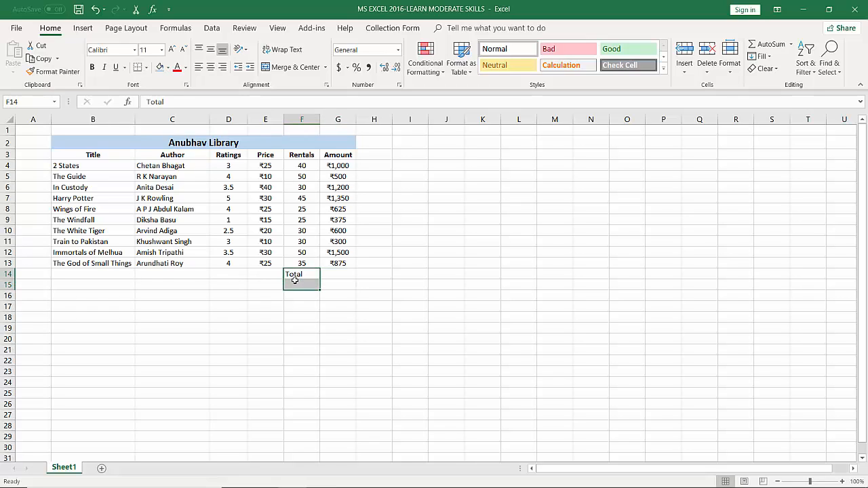
pyautogui.hotkey('ctrl', 'b')
pyautogui.click(347, 282)
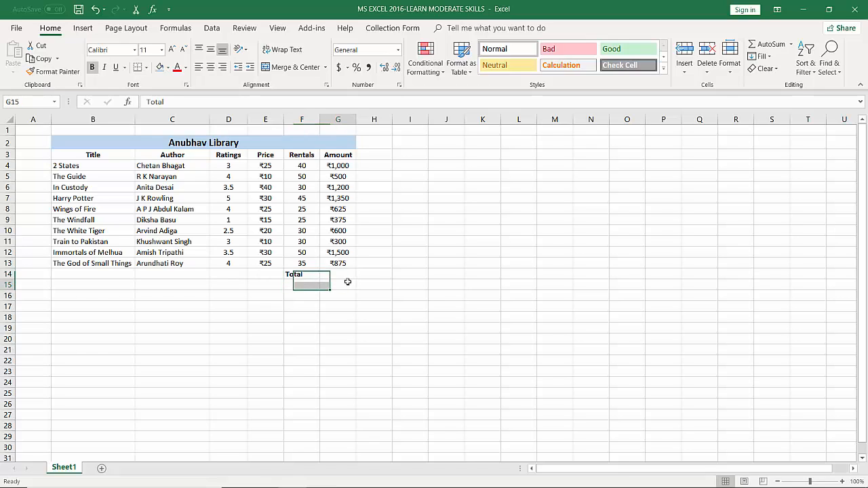
# Total the amounts in G14 by adding the individual cells with the formula =G4+G5+G6+G7+G8+G9+G10+G11+G12+G13
pyautogui.click(339, 275)
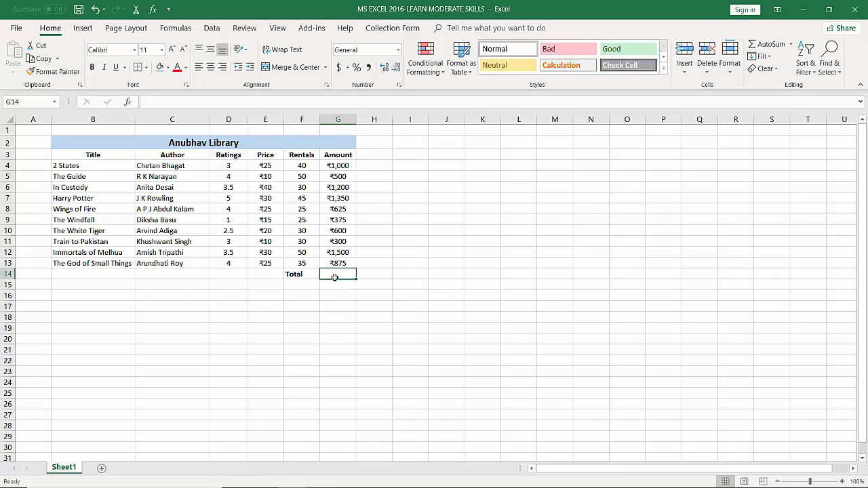
pyautogui.write('=')
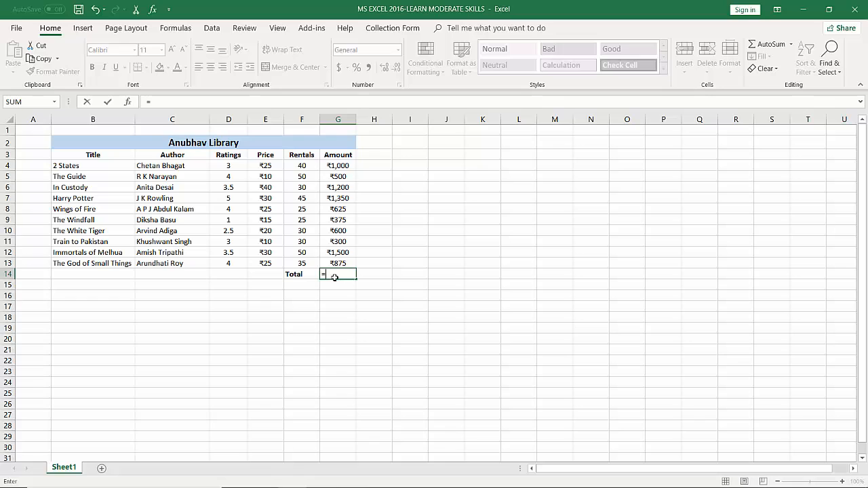
pyautogui.click(337, 166)
pyautogui.write('+')
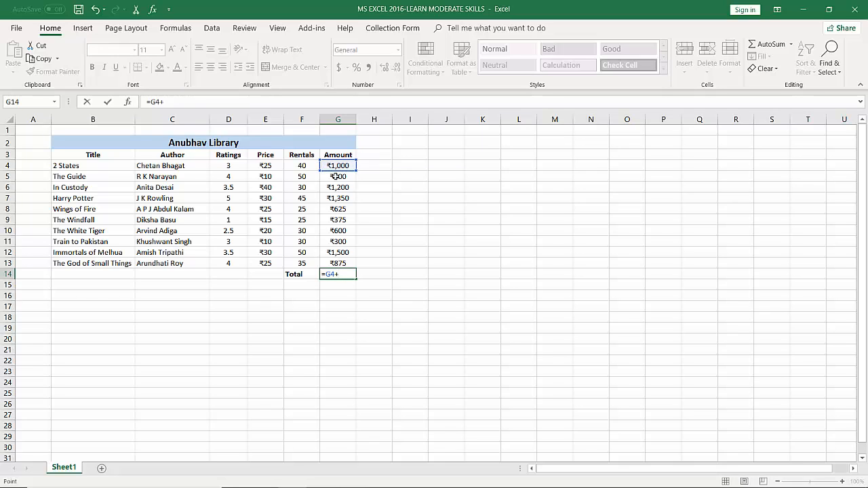
pyautogui.click(337, 176)
pyautogui.write('+')
pyautogui.click(337, 188)
pyautogui.write('+')
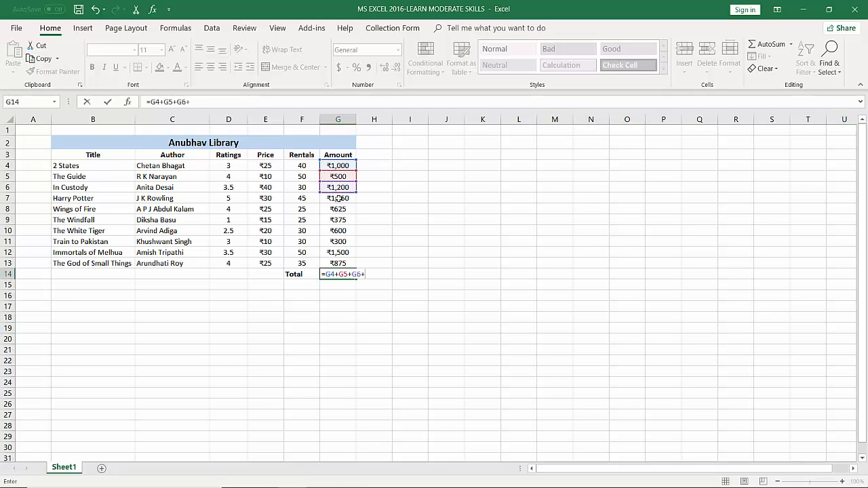
pyautogui.click(338, 198)
pyautogui.write('+')
pyautogui.click(339, 209)
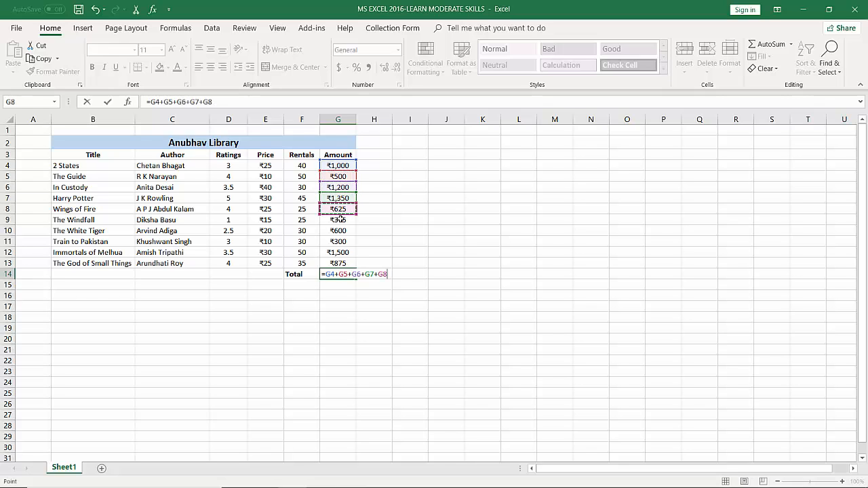
pyautogui.write('+')
pyautogui.click(339, 219)
pyautogui.write('+')
pyautogui.click(339, 232)
pyautogui.write('+')
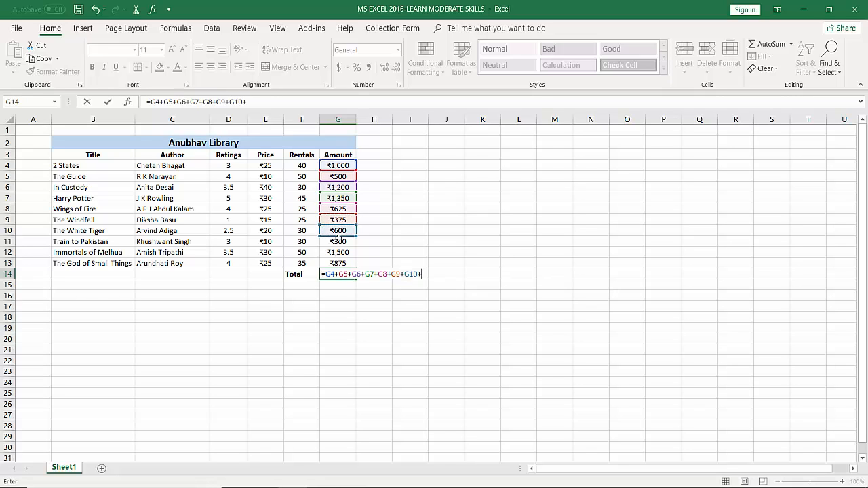
pyautogui.click(339, 242)
pyautogui.write('+')
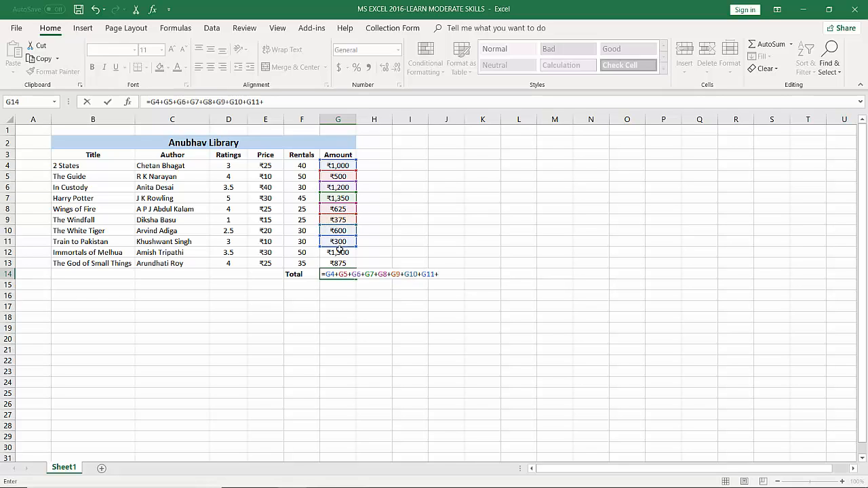
pyautogui.click(339, 251)
pyautogui.write('+')
pyautogui.click(339, 263)
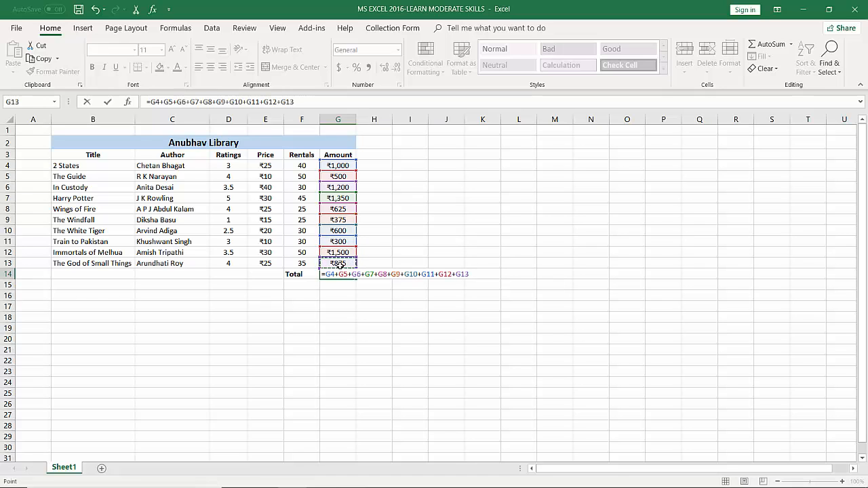
pyautogui.press('Return')
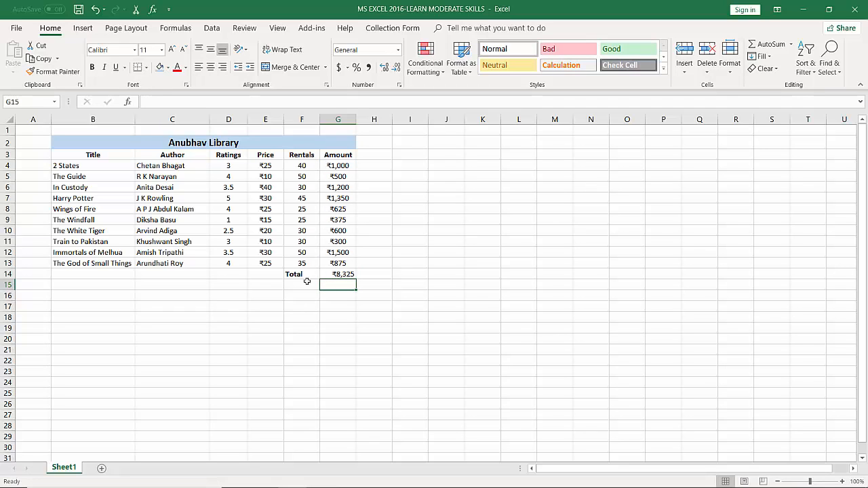
# Apply a thick outside border around the total amount in cell G14
pyautogui.click(339, 273)
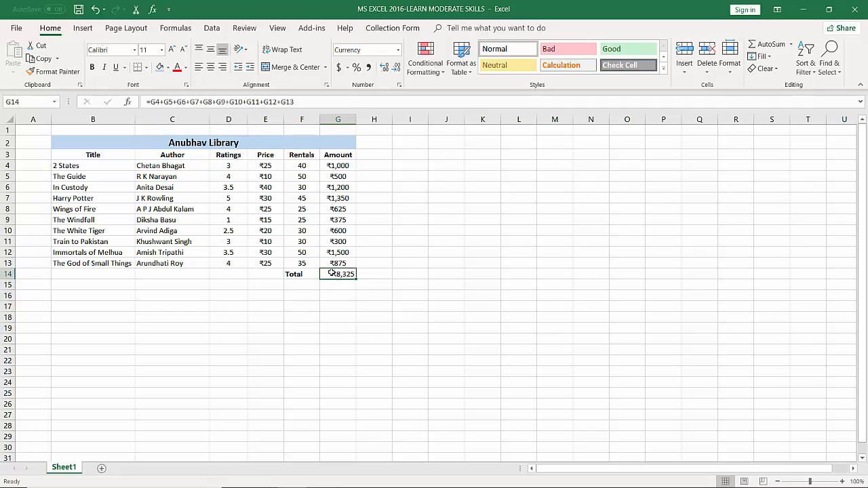
pyautogui.click(146, 67)
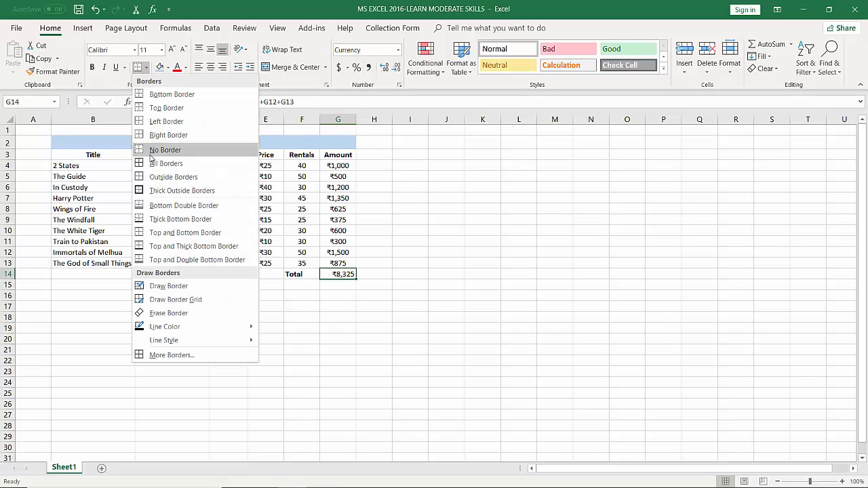
pyautogui.click(231, 177)
pyautogui.click(402, 273)
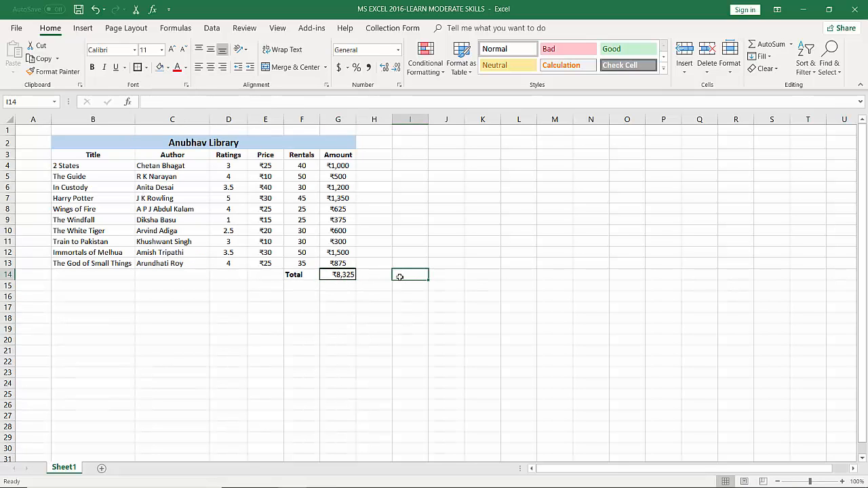
# Replace the addition formula in G14 with =SUM(G4:G13)
pyautogui.click(331, 273)
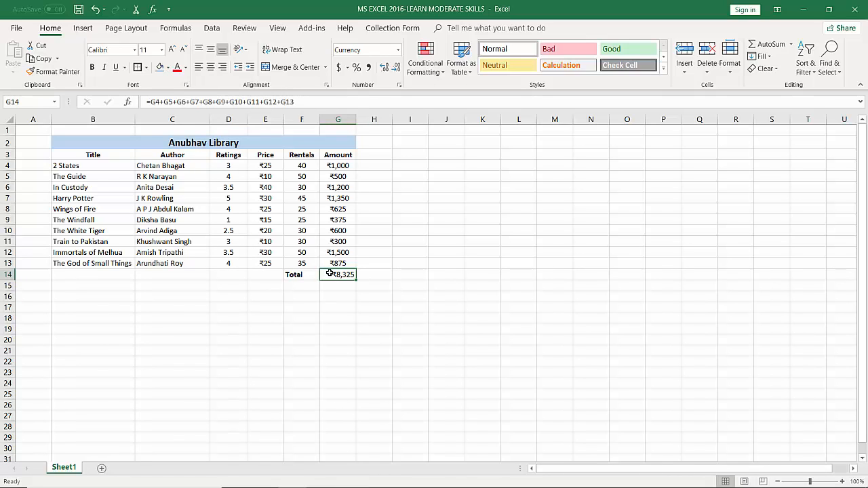
pyautogui.write('=')
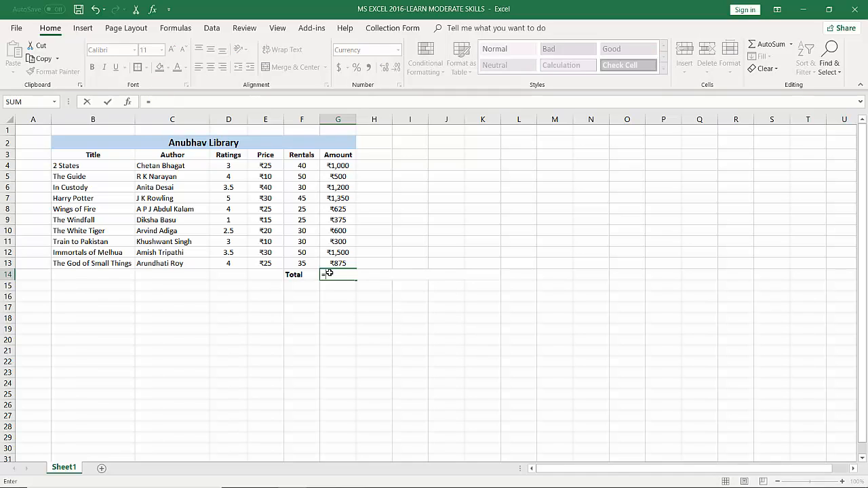
pyautogui.write('=sum')
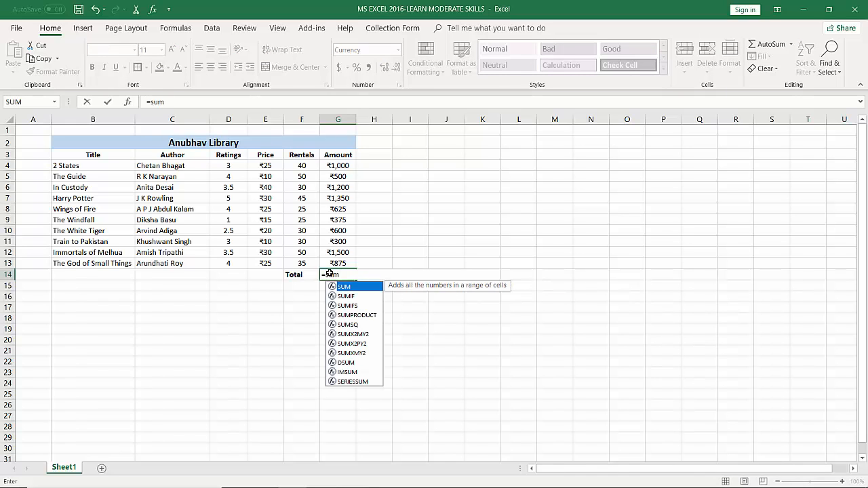
pyautogui.write('(')
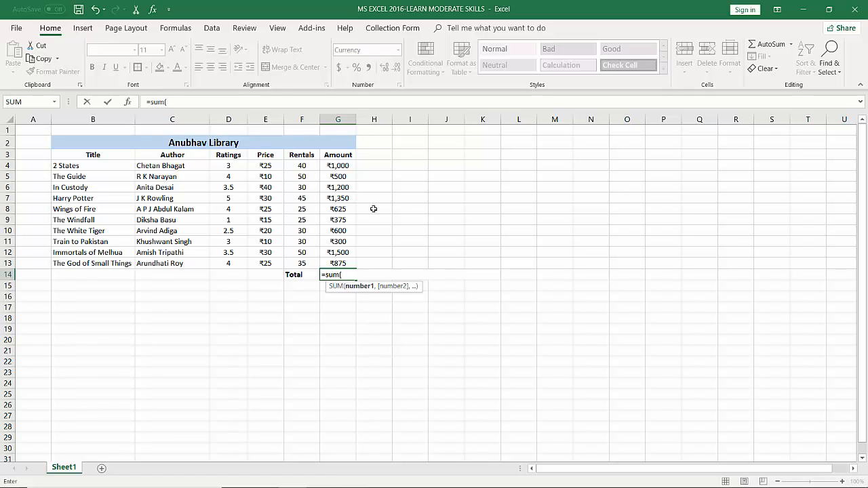
pyautogui.moveTo(338, 168); pyautogui.dragTo(340, 263)
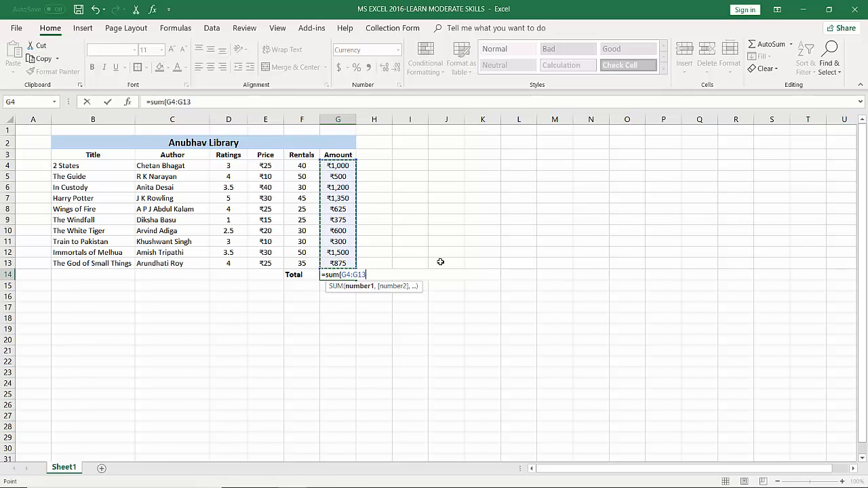
pyautogui.write(')')
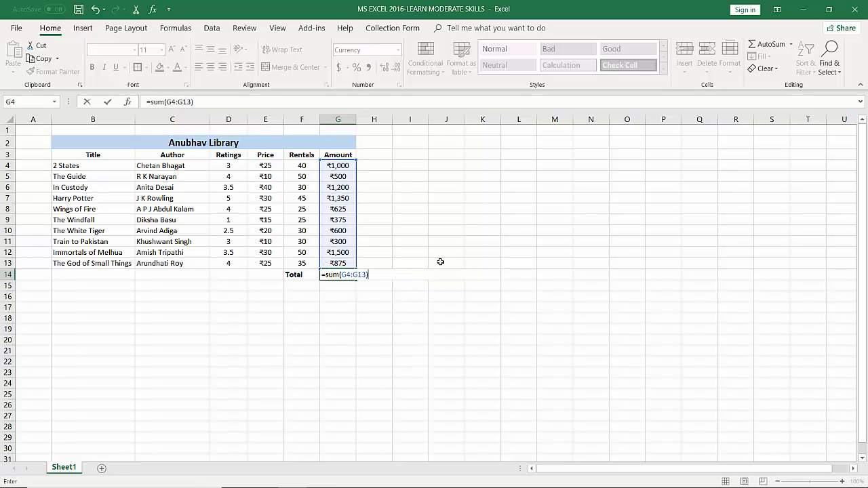
pyautogui.press('Return')
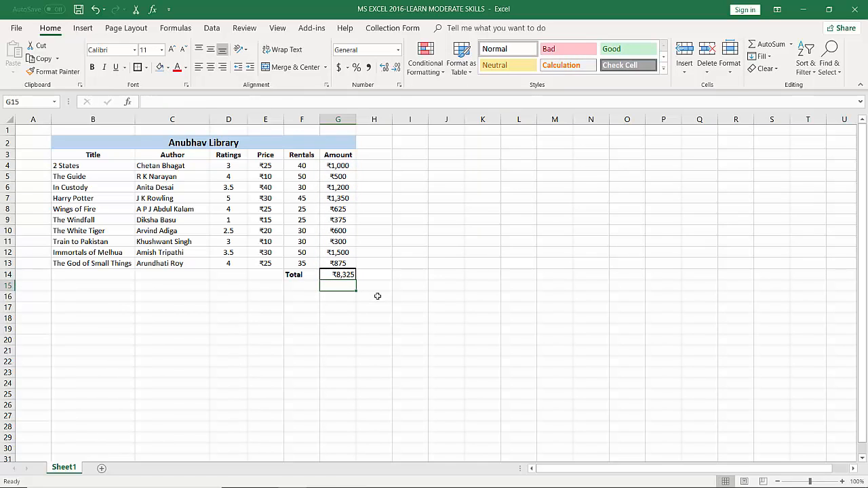
# Clear the total in G14 and recalculate it by applying AutoSum from the function library to G4:G13
pyautogui.click(343, 275)
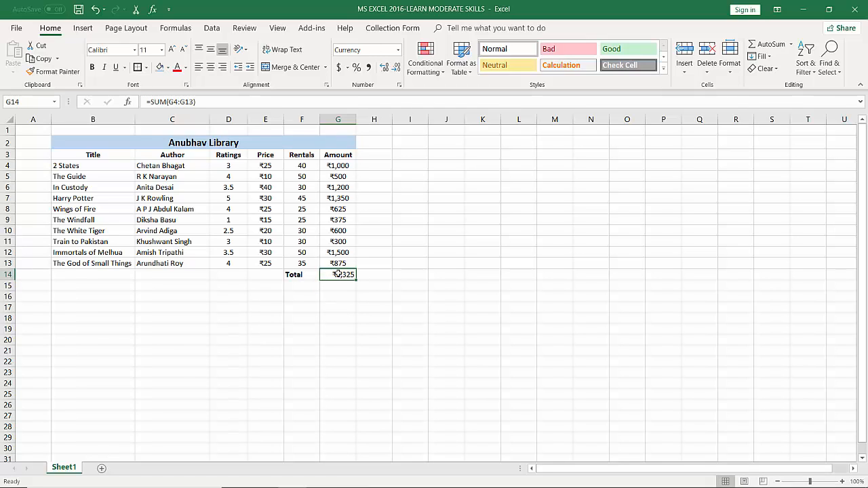
pyautogui.press('Delete')
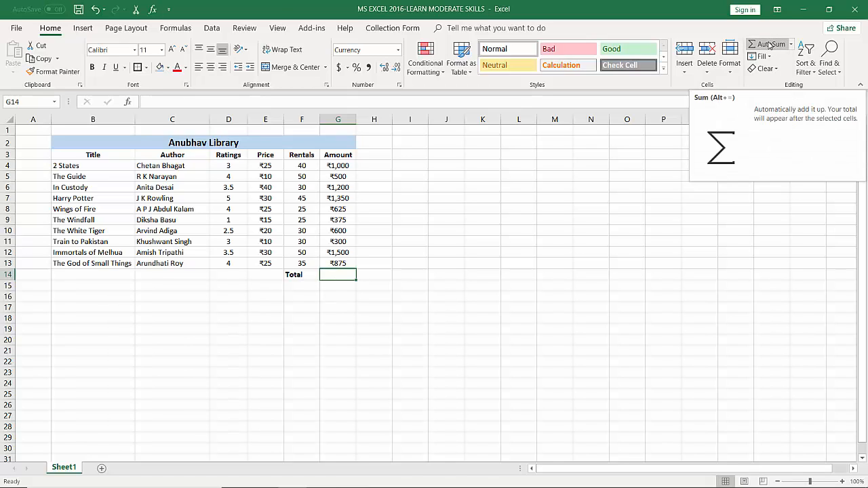
pyautogui.click(182, 32)
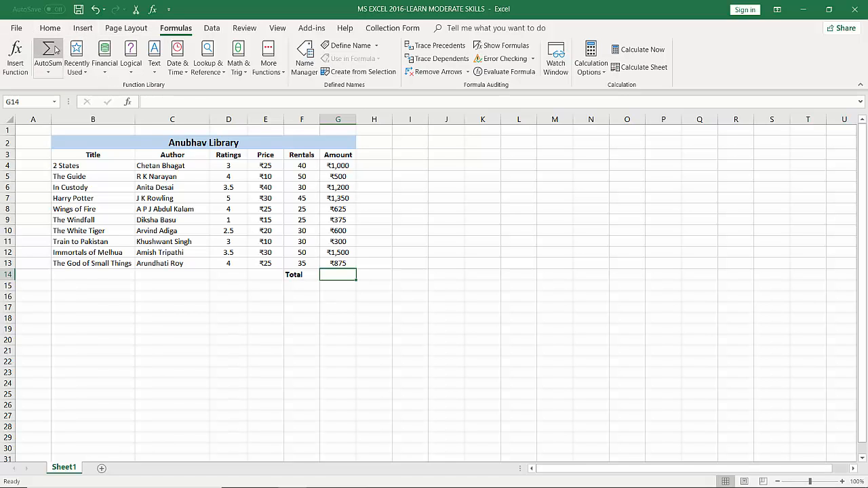
pyautogui.click(48, 49)
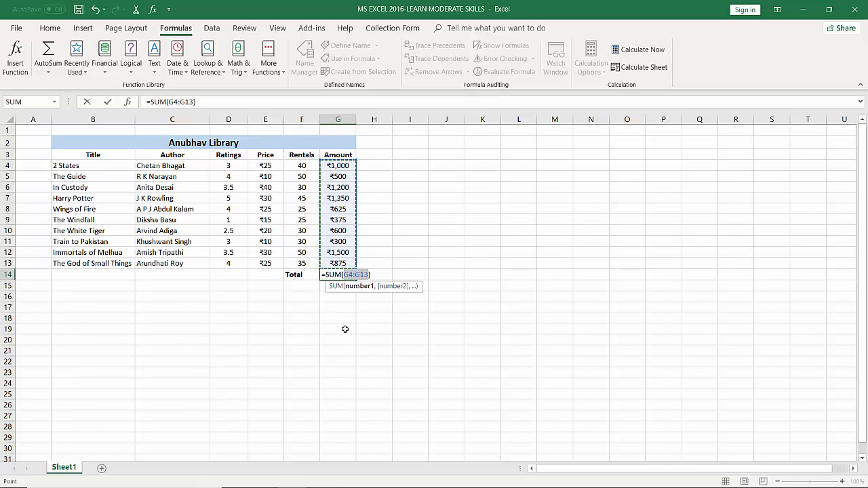
pyautogui.press('Return')
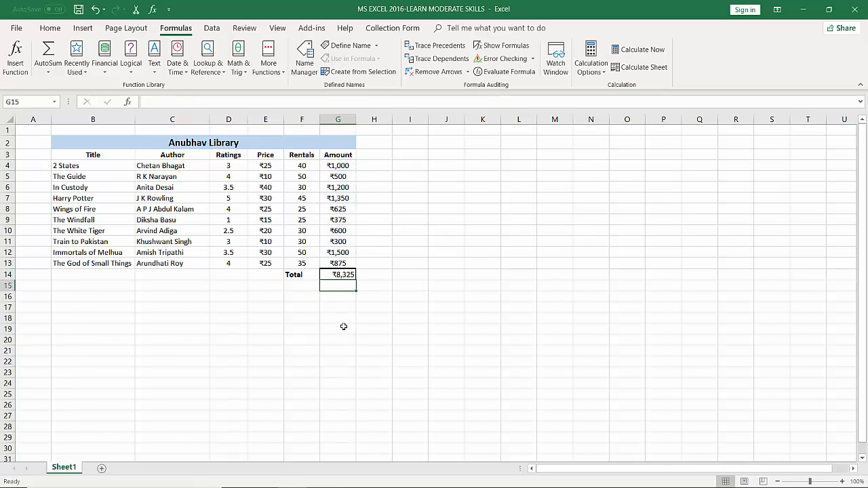
# Delete the total in G14 again and re-enter it as an automatic sum of G4:G13
pyautogui.click(342, 275)
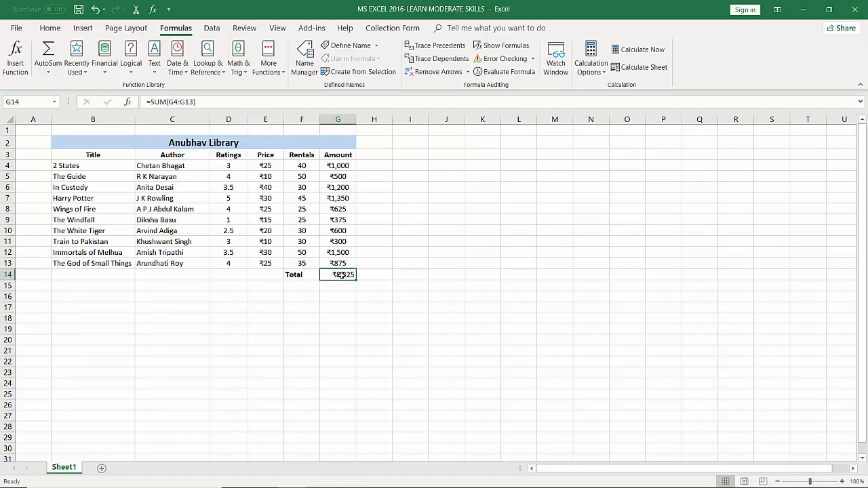
pyautogui.press('Delete')
pyautogui.hotkey('alt', '=')
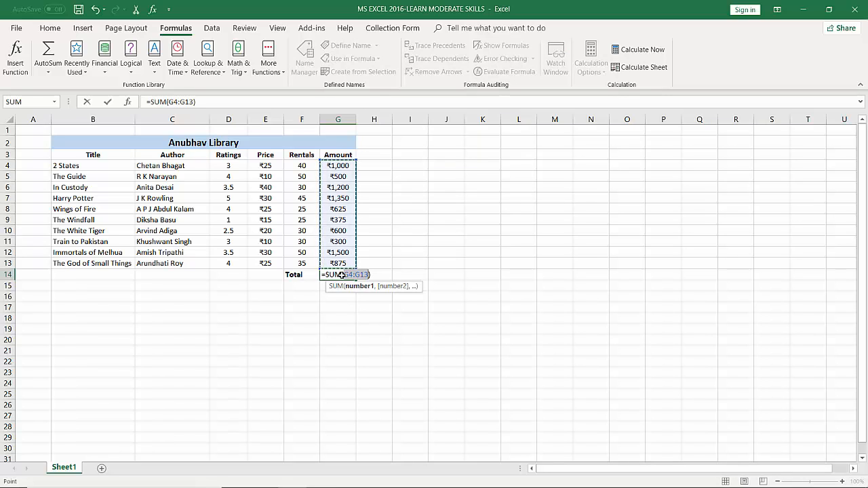
pyautogui.press('Return')
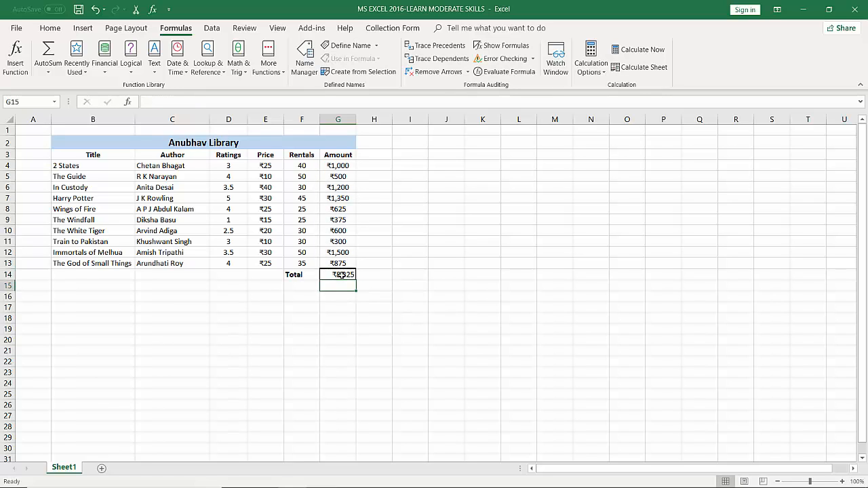
# Replace the total in G14 with a Quick Analysis column Sum of the amounts G4:G13, without adding a Greater Than rule
pyautogui.click(341, 275)
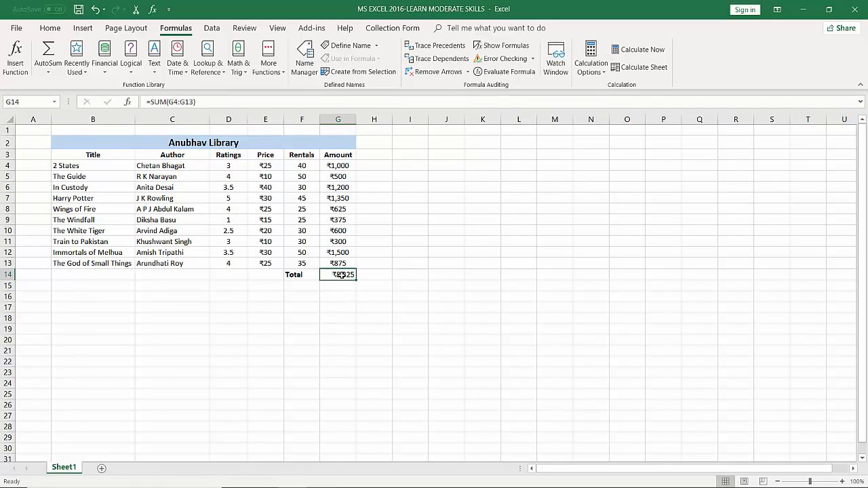
pyautogui.press('BackSpace')
pyautogui.click(396, 278)
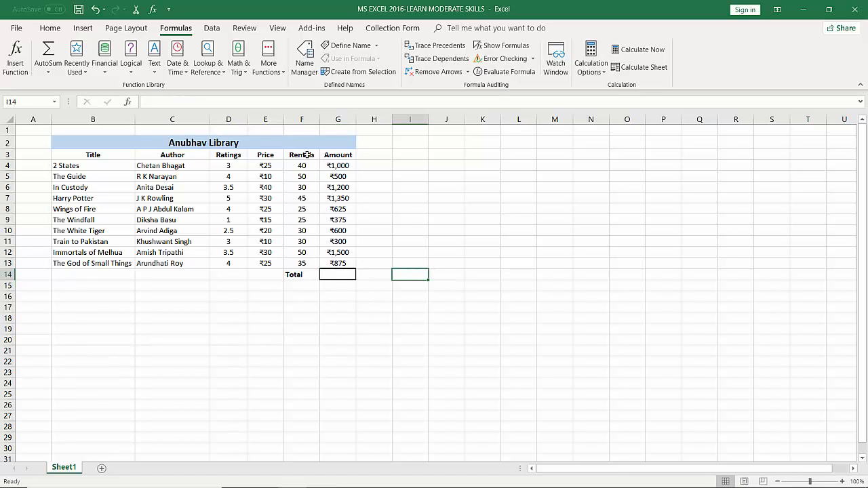
pyautogui.click(336, 168)
pyautogui.moveTo(337, 178); pyautogui.dragTo(339, 265)
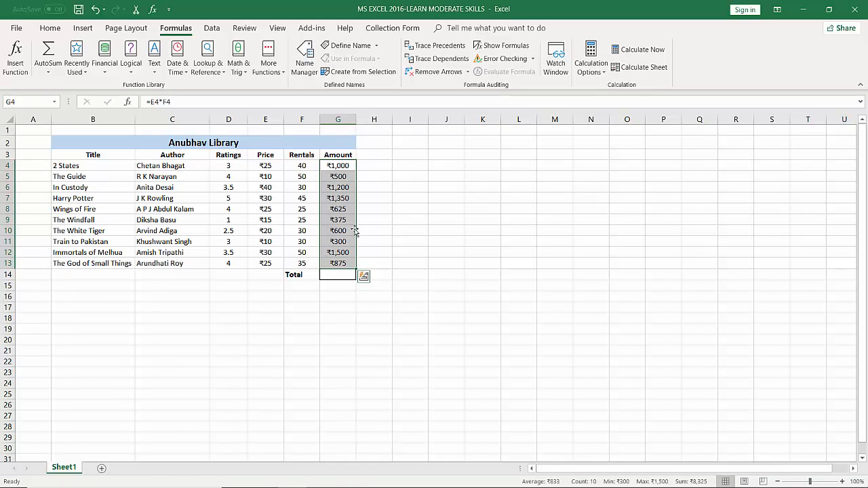
pyautogui.click(364, 278)
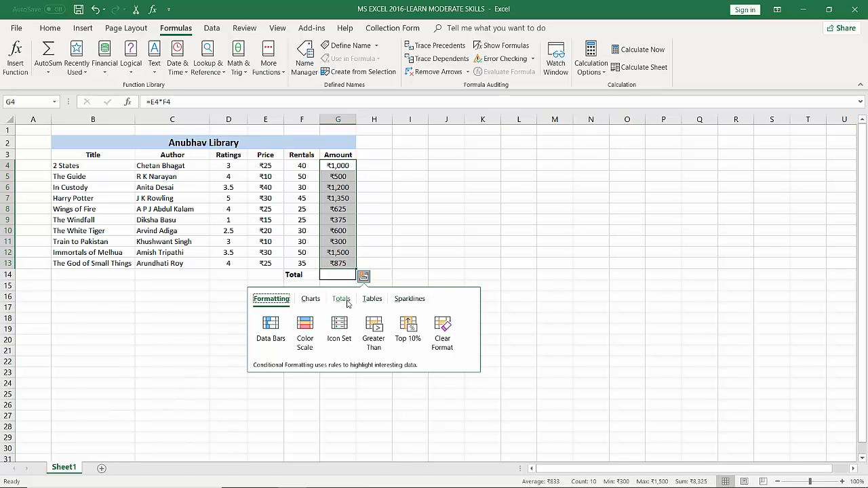
pyautogui.click(348, 302)
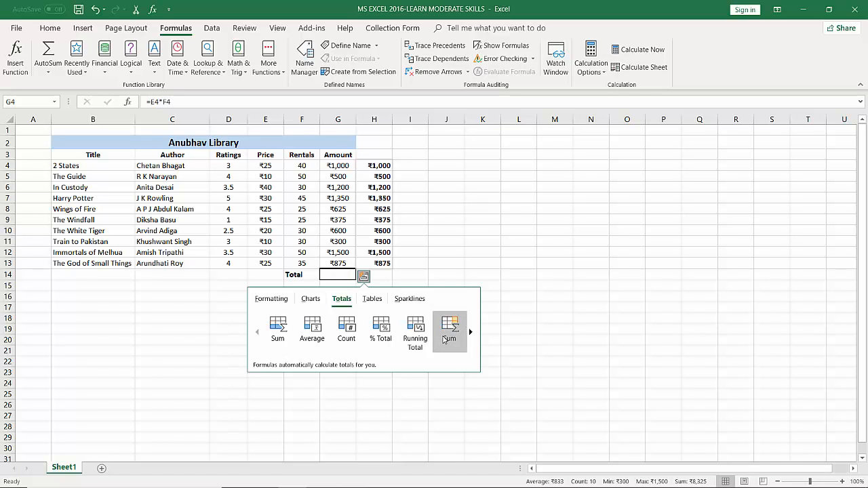
pyautogui.click(287, 327)
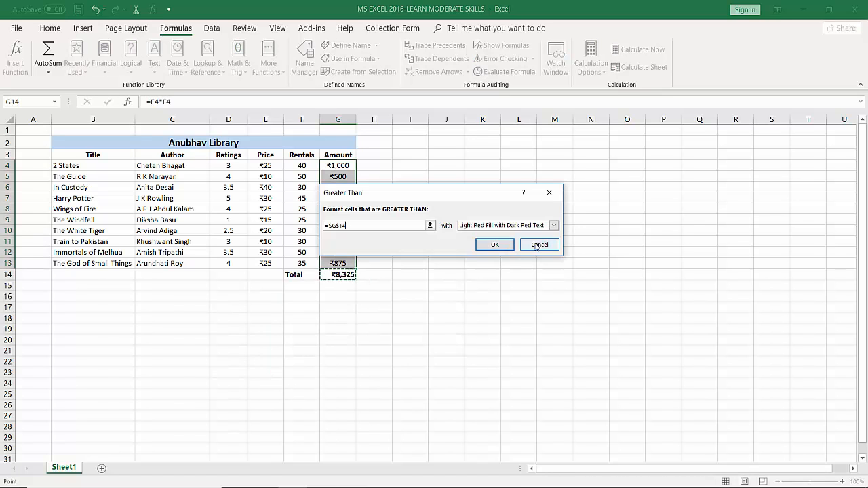
pyautogui.click(537, 246)
pyautogui.click(380, 304)
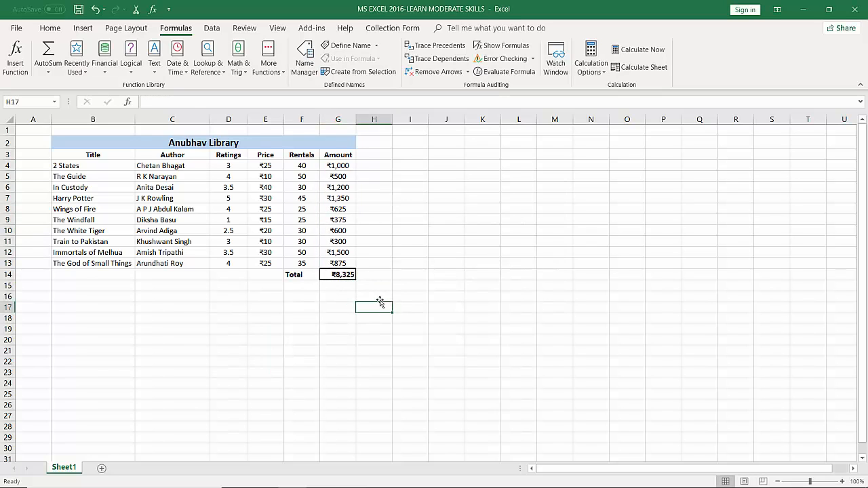
pyautogui.click(343, 278)
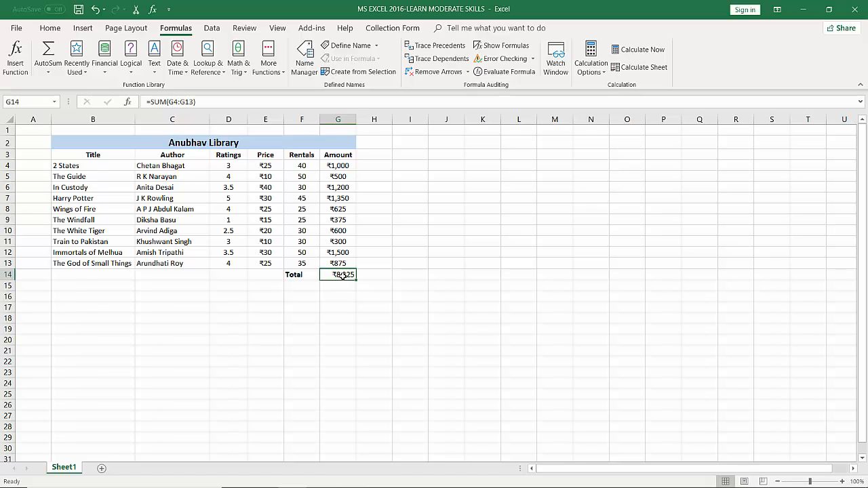
# Clear the total in G14, search the function list for "sum" and insert the SUM function there
pyautogui.press('Delete')
pyautogui.click(17, 60)
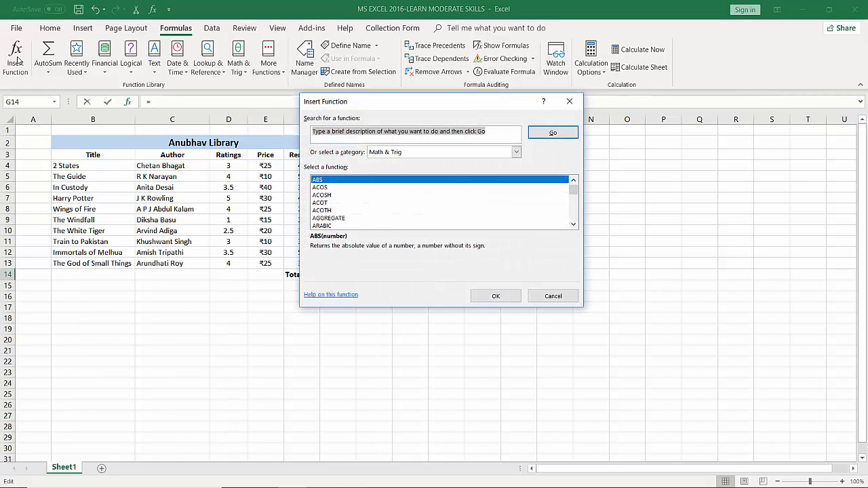
pyautogui.moveTo(427, 103); pyautogui.dragTo(284, 110)
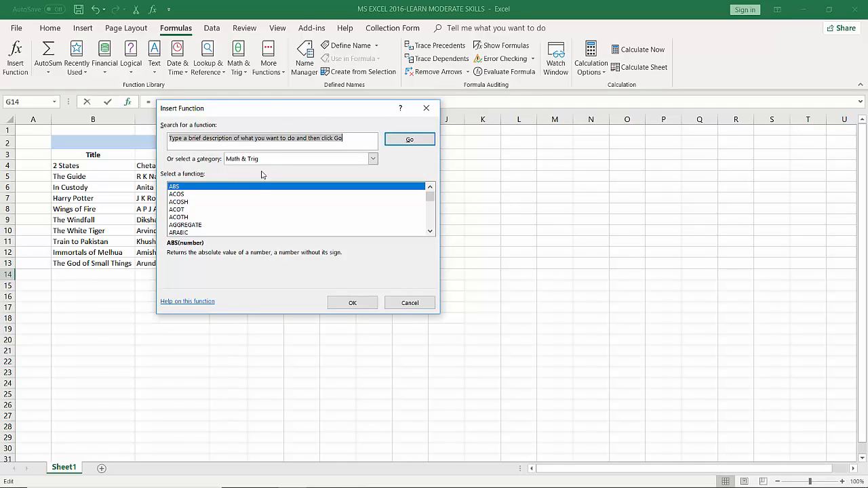
pyautogui.write('sum')
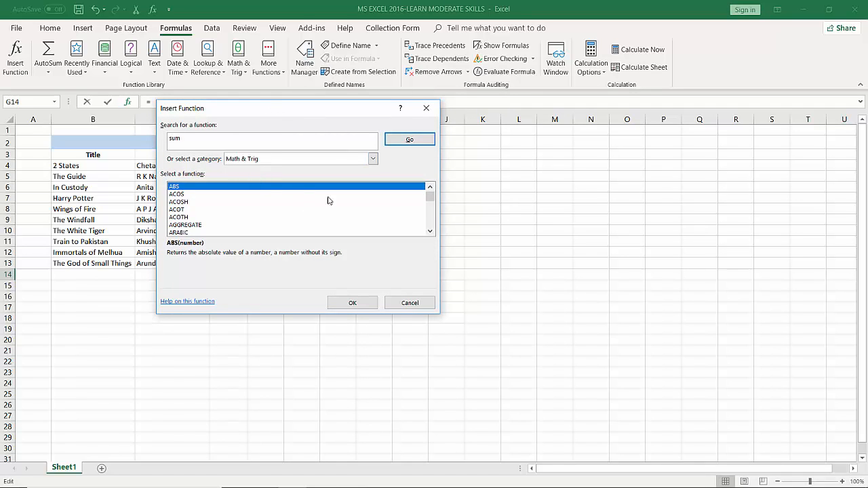
pyautogui.click(400, 143)
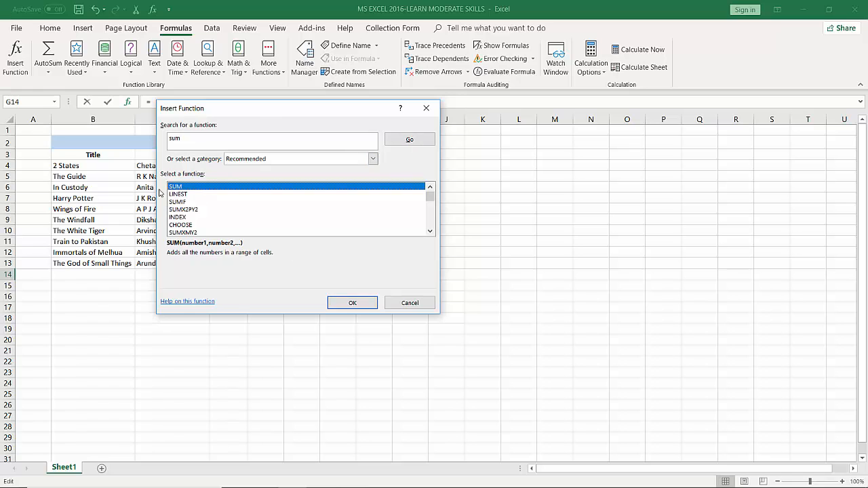
pyautogui.click(349, 308)
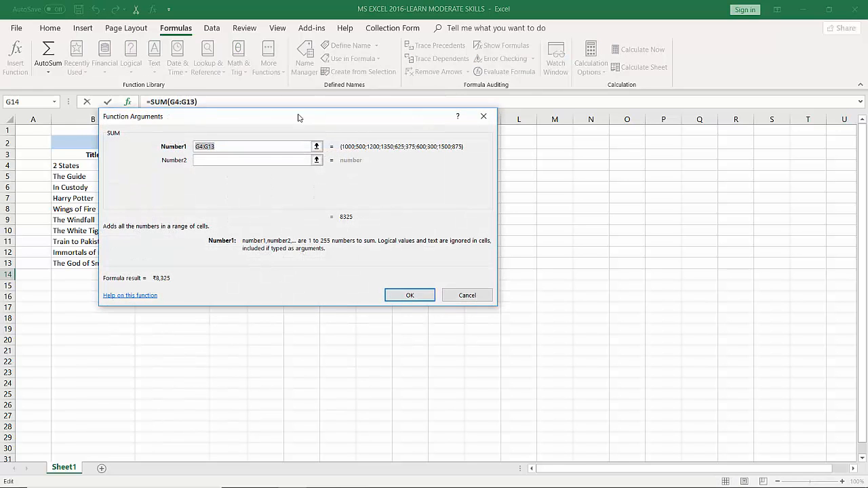
# Select G4:G13 as the Number1 argument of SUM and complete the total in G14
pyautogui.moveTo(296, 116); pyautogui.dragTo(483, 62)
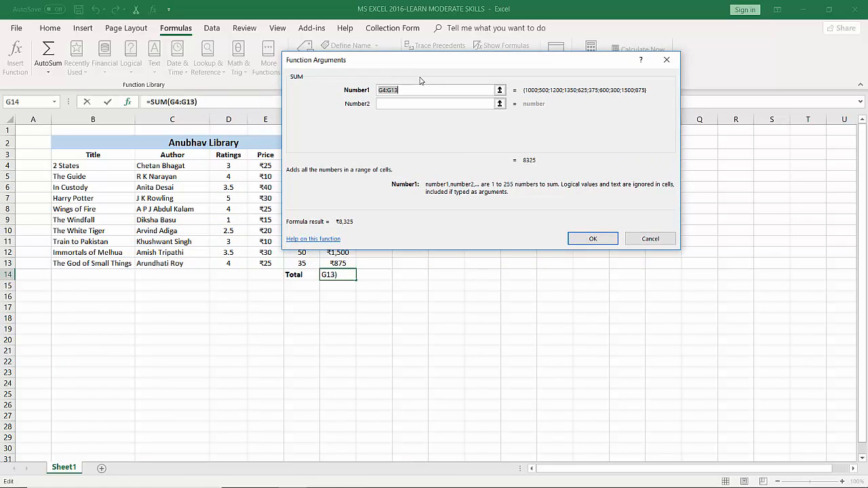
pyautogui.moveTo(395, 60); pyautogui.dragTo(278, 306)
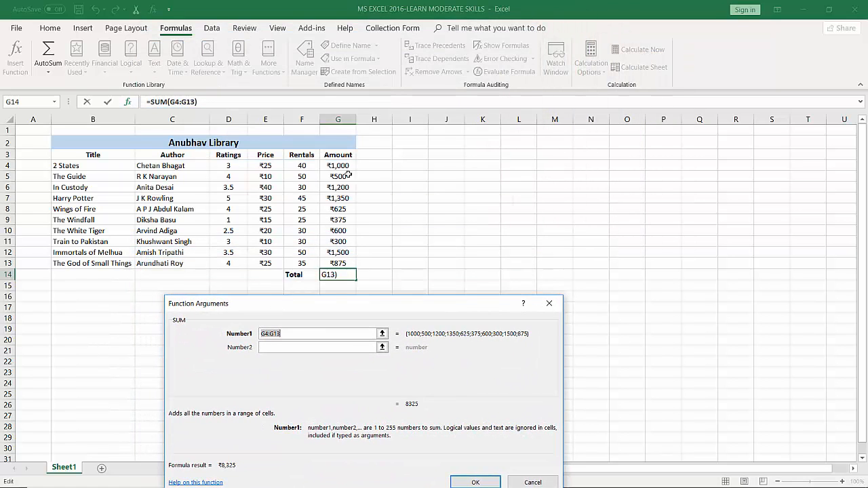
pyautogui.moveTo(339, 165); pyautogui.dragTo(342, 262)
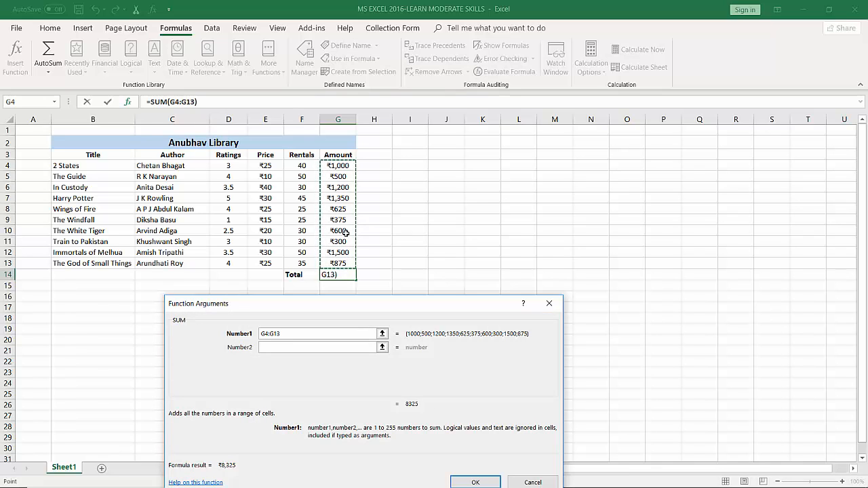
pyautogui.moveTo(358, 303); pyautogui.dragTo(324, 103)
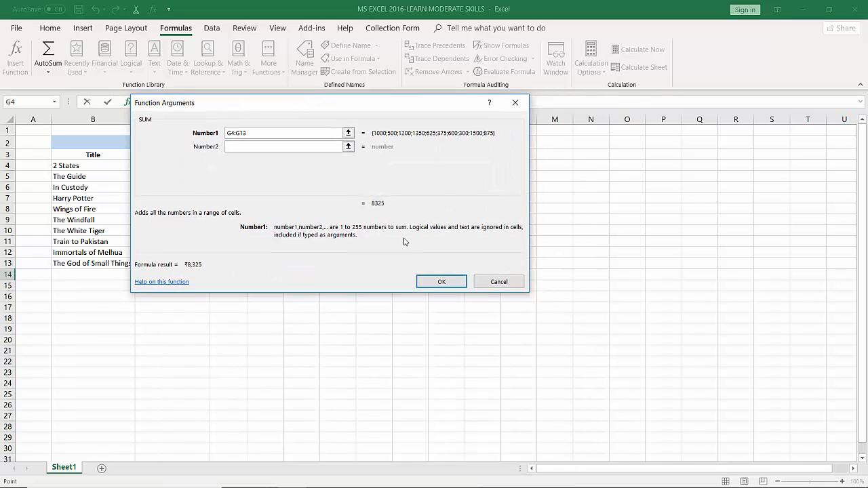
pyautogui.click(438, 282)
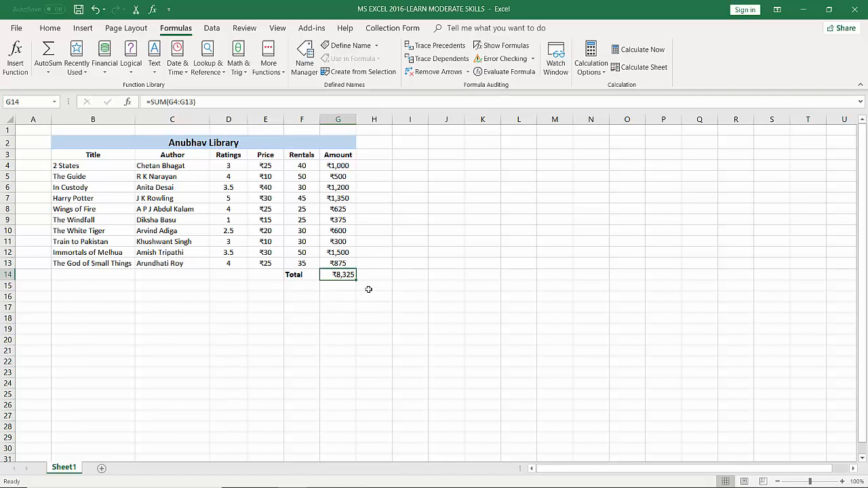
pyautogui.click(437, 275)
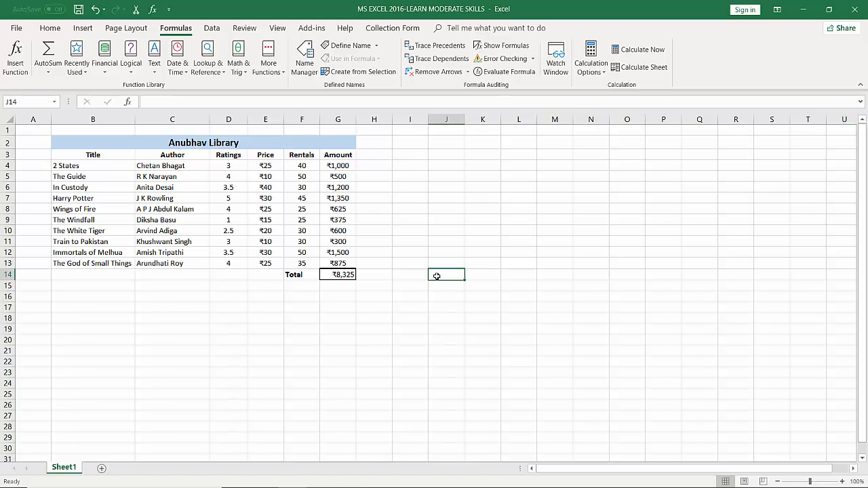
# Label cell F15, beneath the Total label, as Average
pyautogui.click(295, 285)
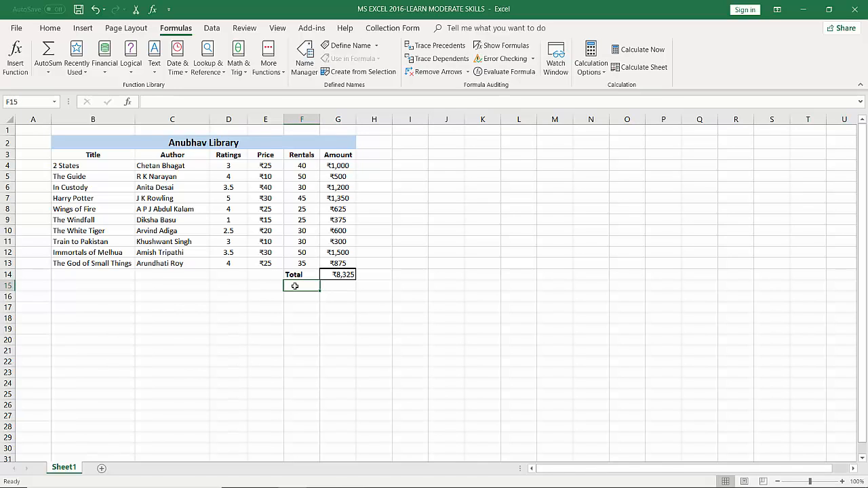
pyautogui.write('A')
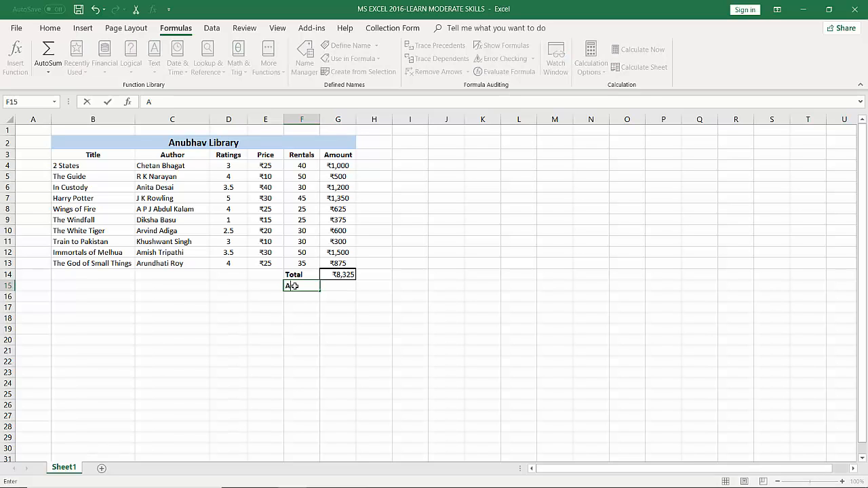
pyautogui.write('verage')
pyautogui.press('Tab')
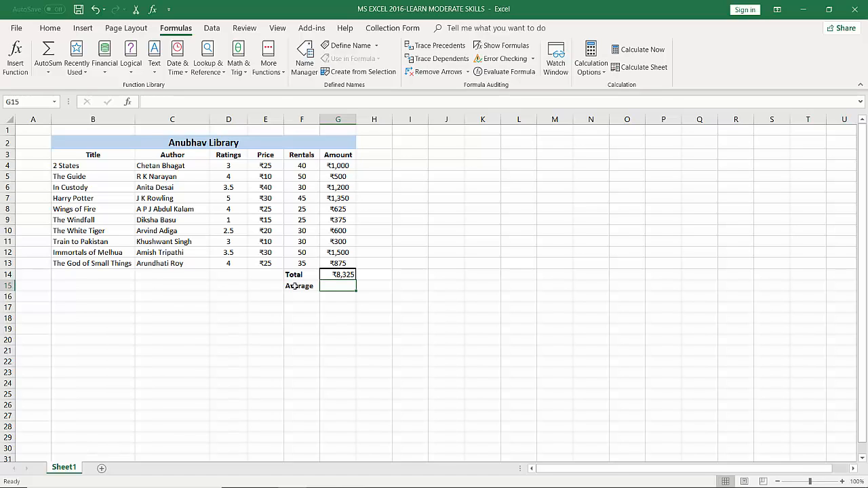
# Calculate the average amount in G15 with the formula =(G4+G5+G6+G7+G8+G9+G10+G11+G12+G13)/10
pyautogui.write('=')
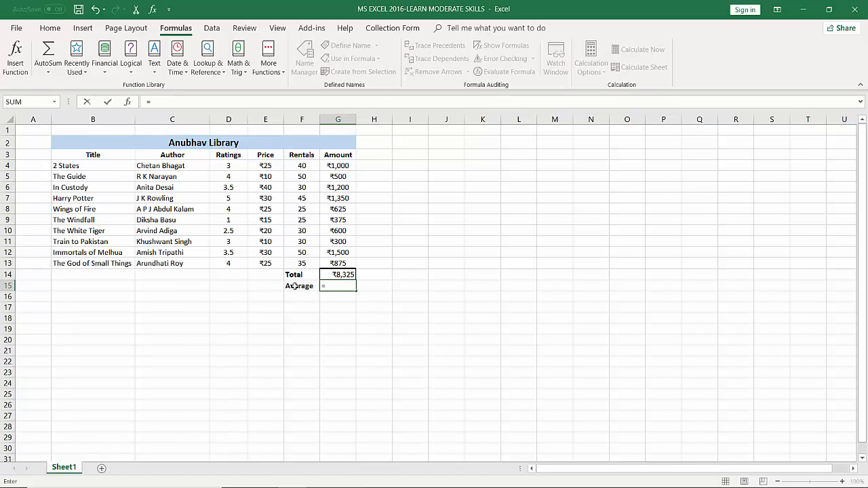
pyautogui.write('(')
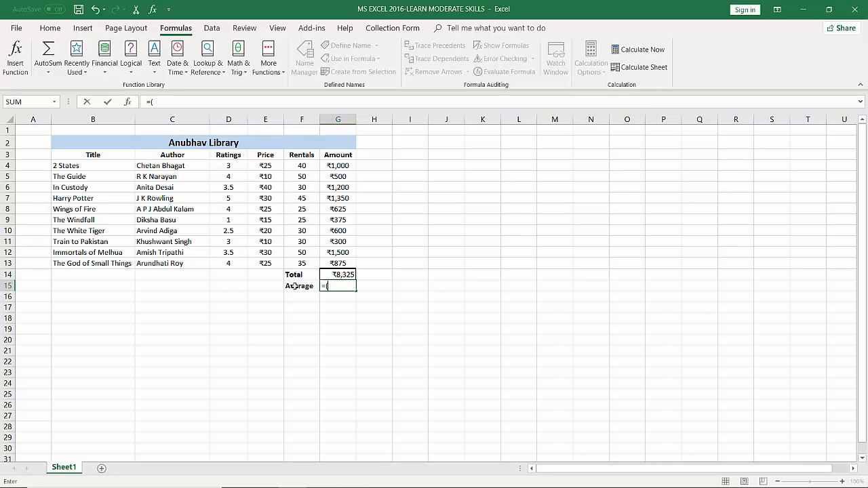
pyautogui.click(328, 165)
pyautogui.write('+')
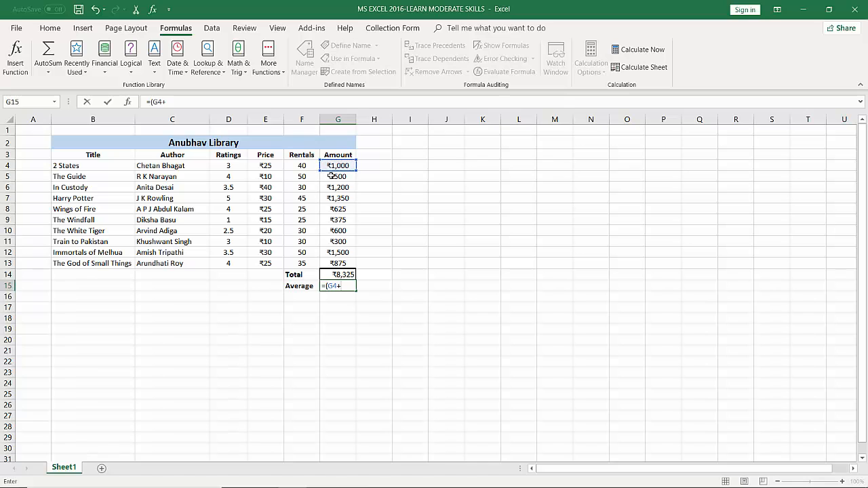
pyautogui.click(333, 176)
pyautogui.write('+')
pyautogui.click(332, 188)
pyautogui.write('+')
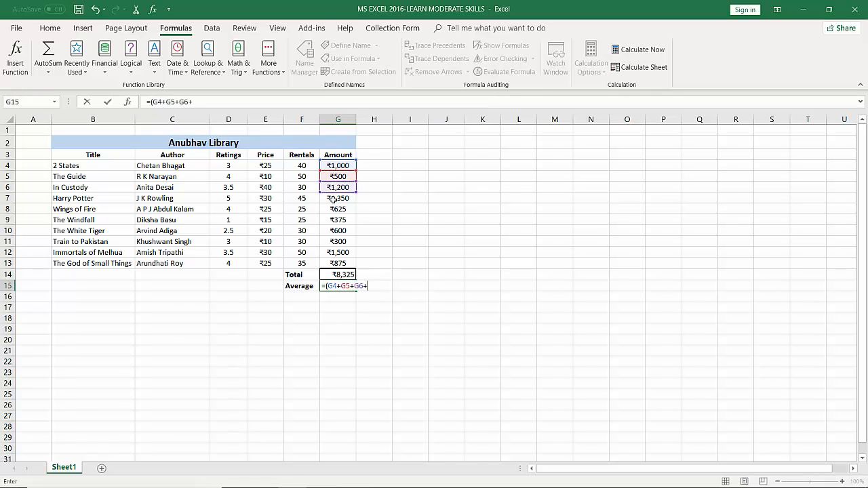
pyautogui.click(333, 198)
pyautogui.write('+')
pyautogui.click(334, 209)
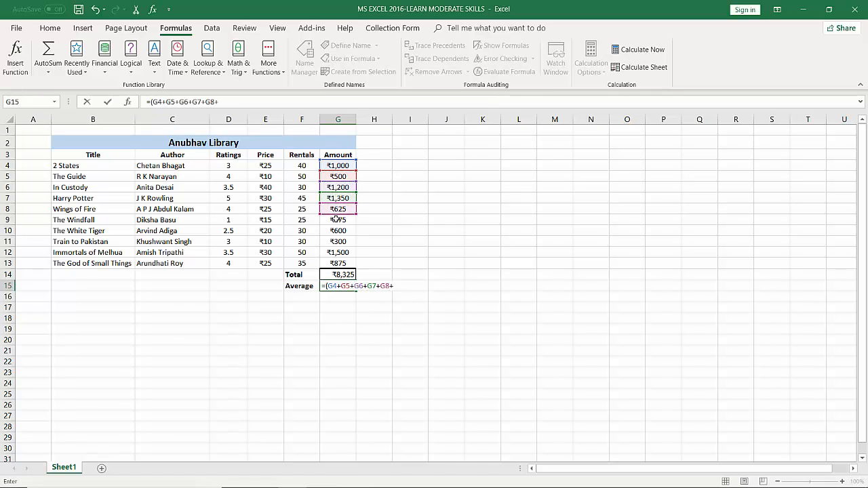
pyautogui.write('+')
pyautogui.click(336, 219)
pyautogui.write('+')
pyautogui.click(338, 231)
pyautogui.write('+')
pyautogui.click(338, 241)
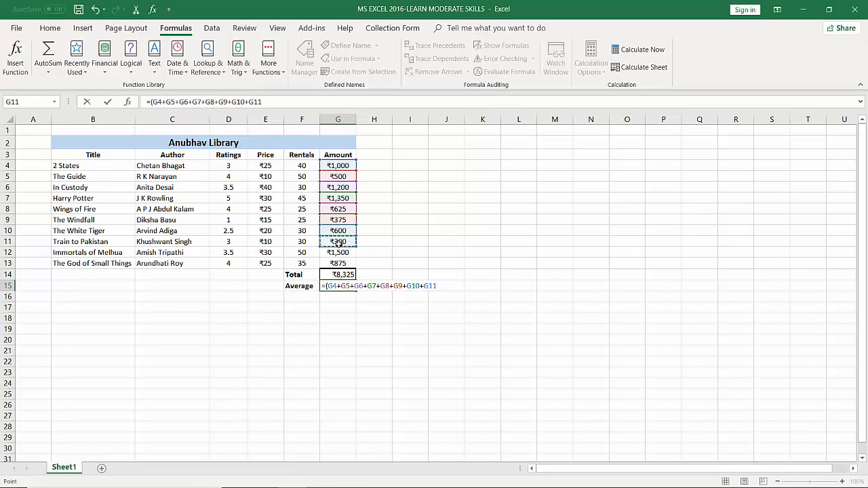
pyautogui.write('+')
pyautogui.click(339, 253)
pyautogui.write('+')
pyautogui.click(339, 264)
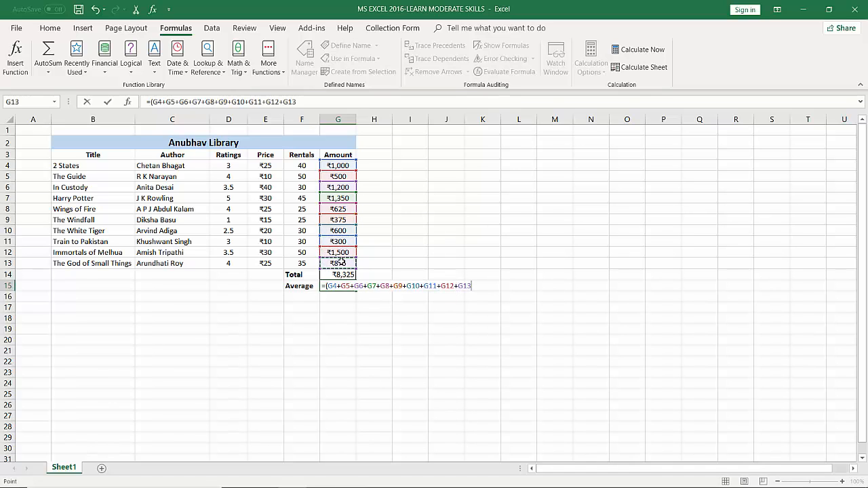
pyautogui.write(')/')
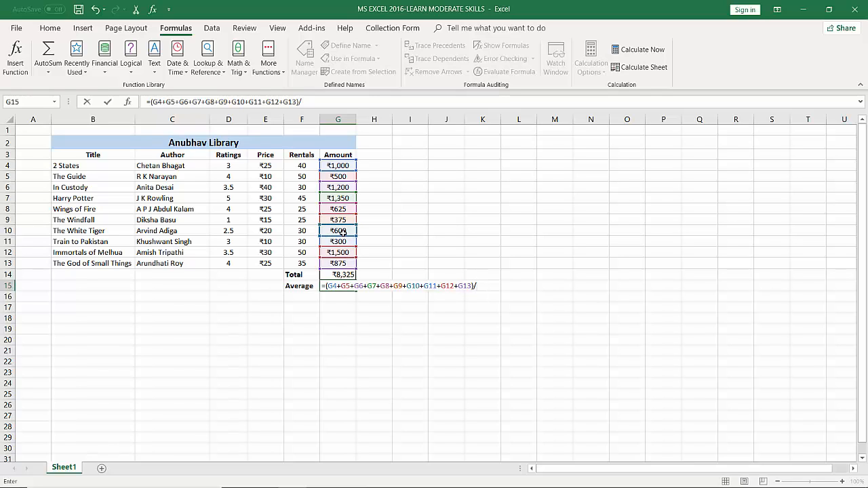
pyautogui.write('10')
pyautogui.press('Return')
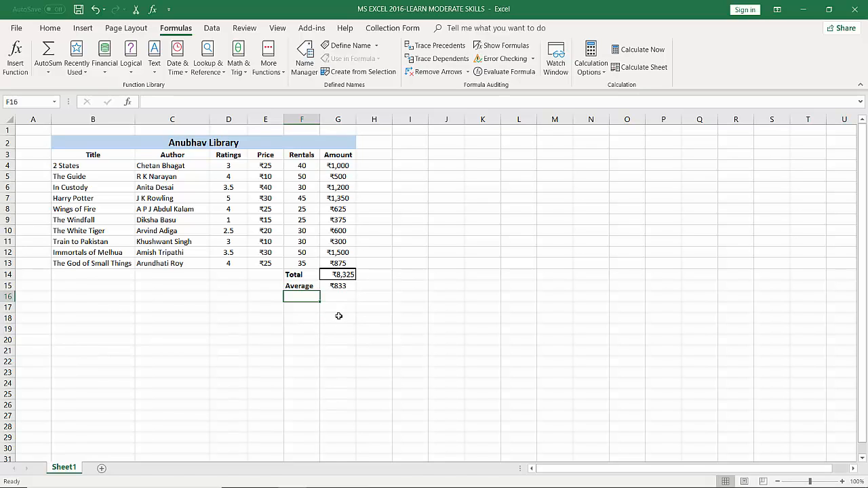
# Clear the manual average formula in G15 and replace it with =AVERAGE(G4:G13)
pyautogui.click(337, 286)
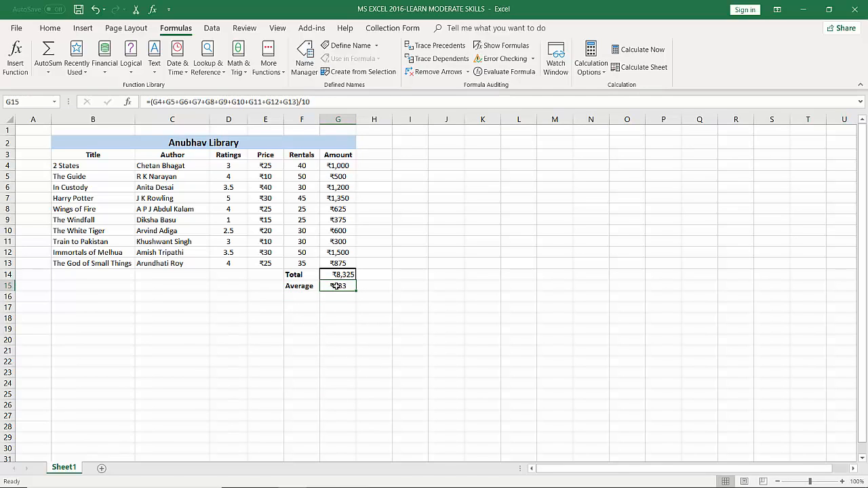
pyautogui.press('Delete')
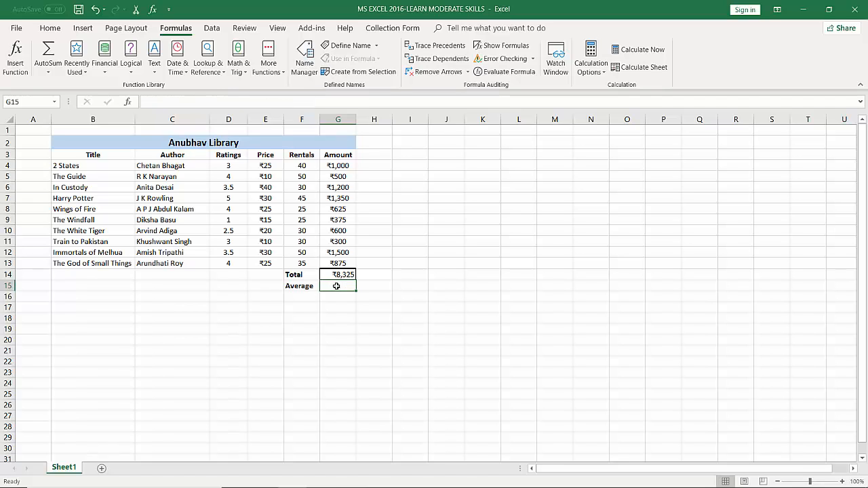
pyautogui.write('=')
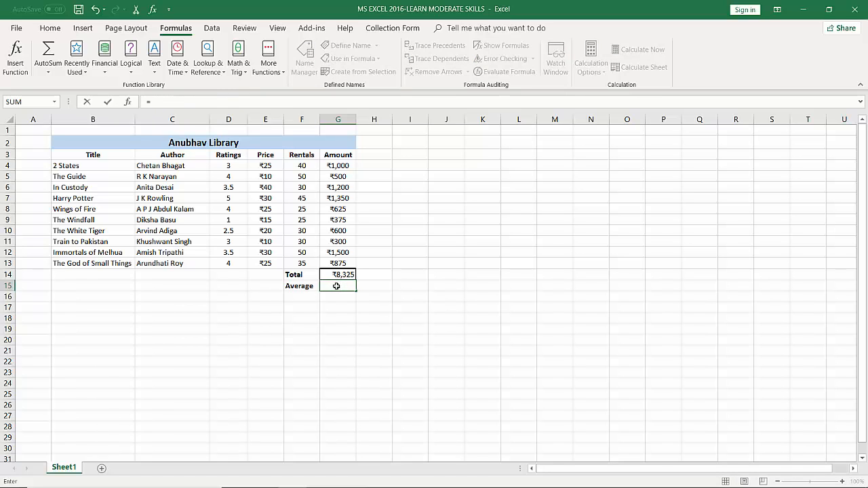
pyautogui.write('AVERA')
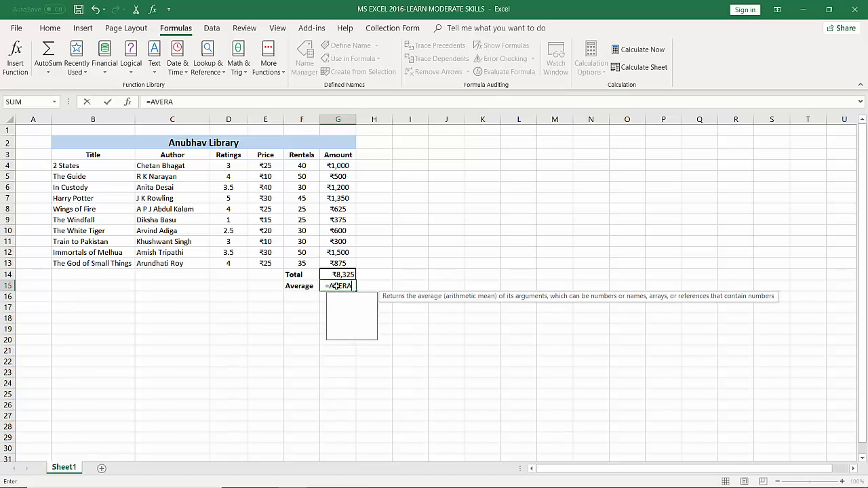
pyautogui.write('GE(')
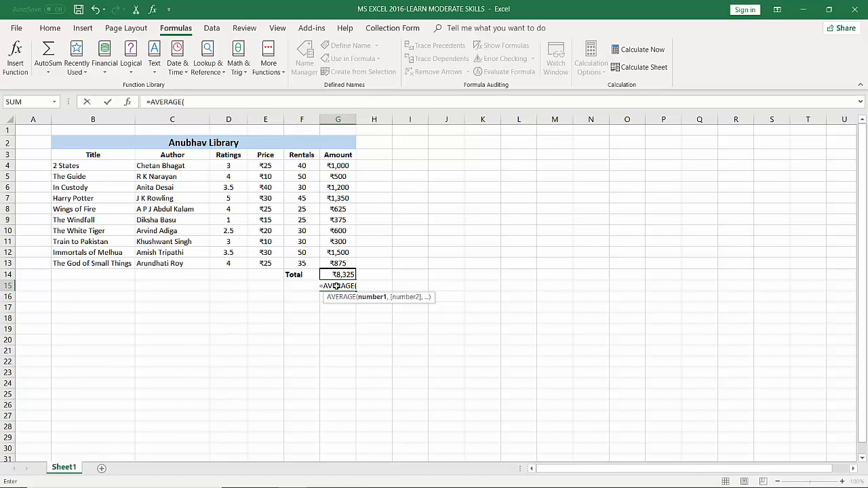
pyautogui.moveTo(338, 167); pyautogui.dragTo(346, 265)
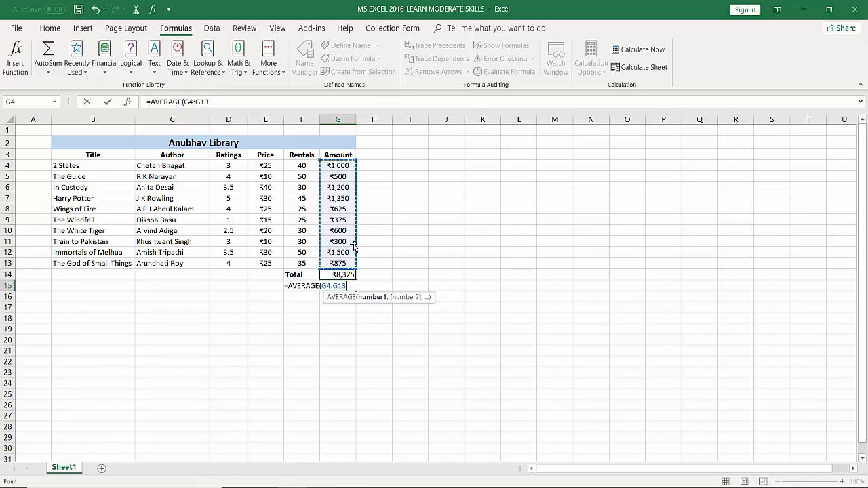
pyautogui.write(')')
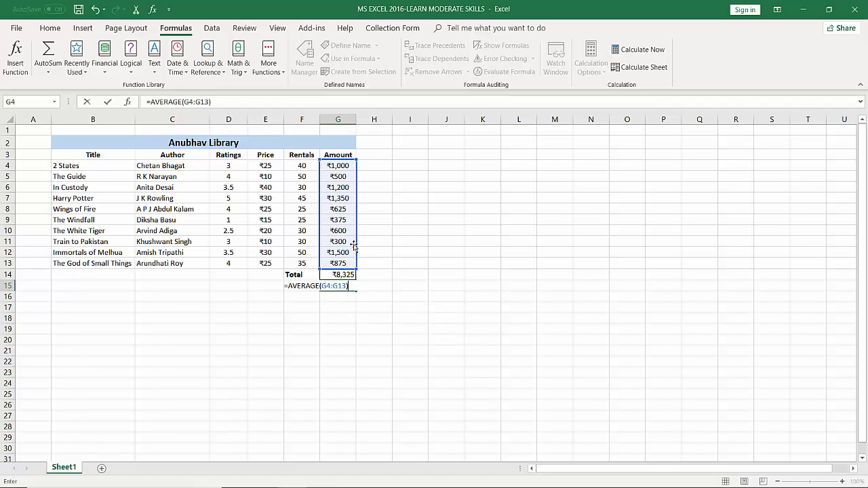
pyautogui.press('Return')
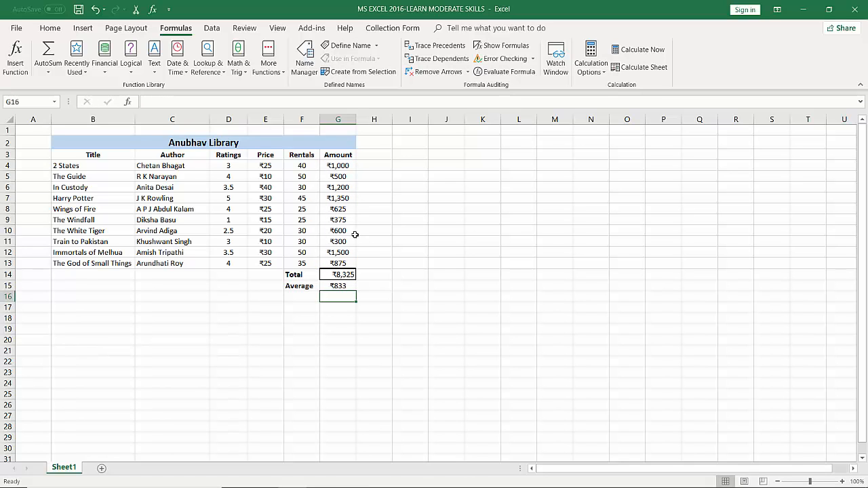
# Clear the average in G15, search the function library for AVERAGE, and insert that function into the cell
pyautogui.click(345, 287)
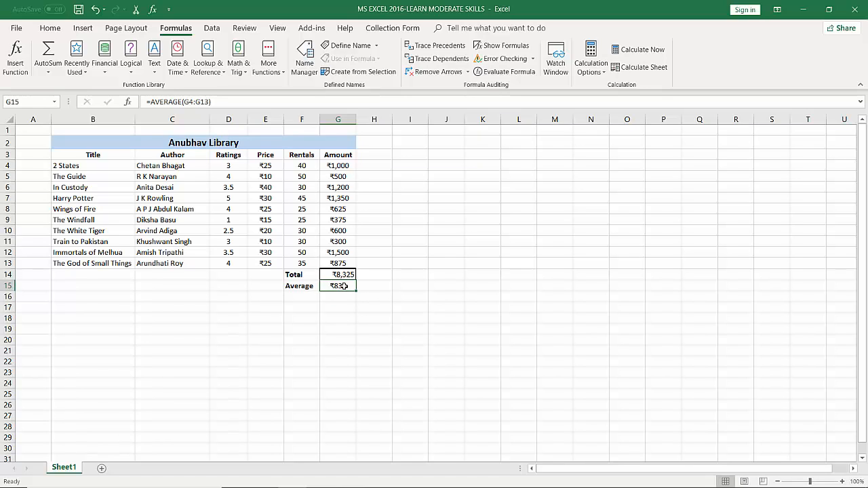
pyautogui.press('Delete')
pyautogui.click(25, 62)
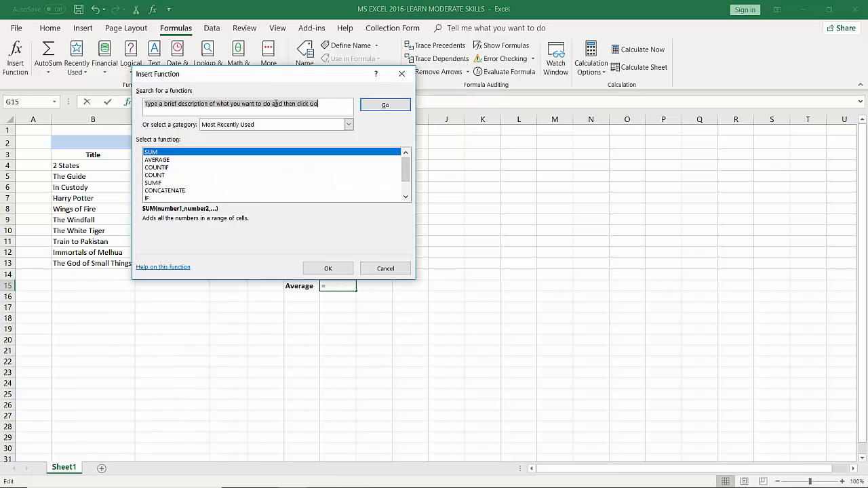
pyautogui.write('AVERAGE')
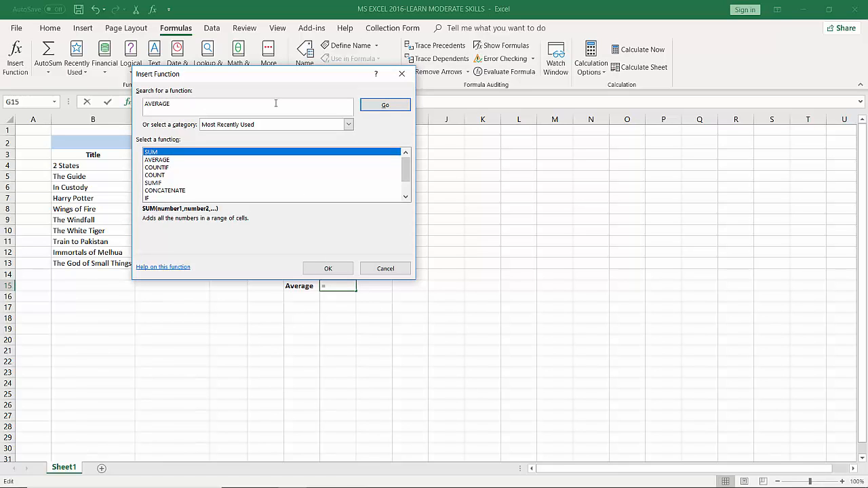
pyautogui.click(386, 105)
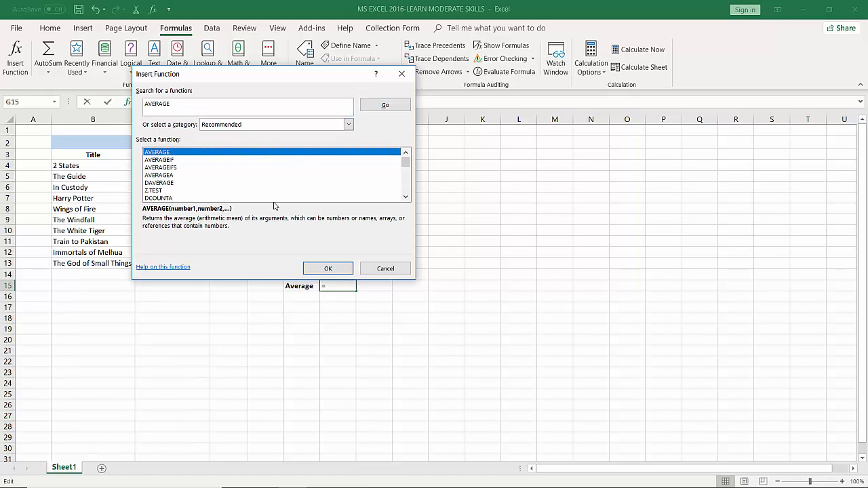
pyautogui.click(329, 269)
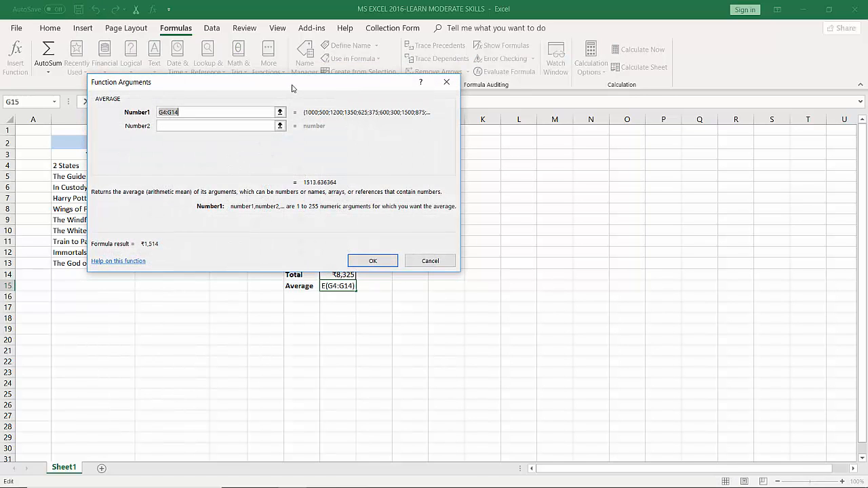
# Set the AVERAGE function's Number1 argument to G4:G13 and complete the formula in G15
pyautogui.moveTo(293, 87); pyautogui.dragTo(332, 80)
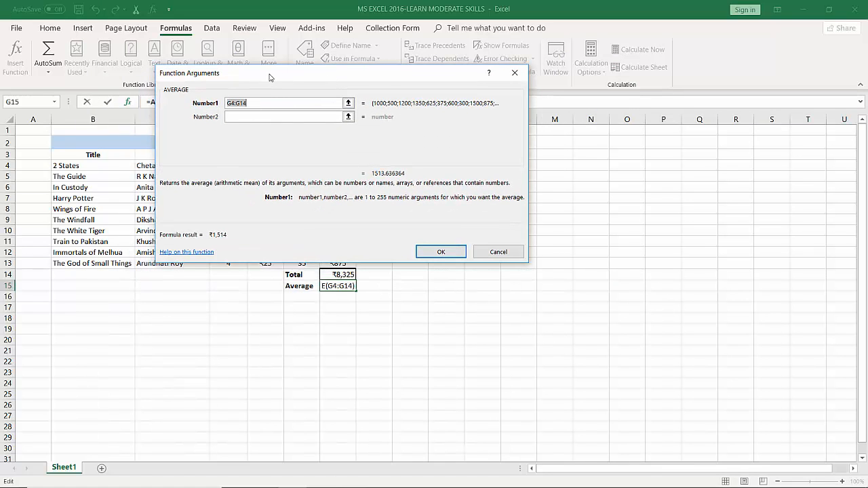
pyautogui.moveTo(270, 77); pyautogui.dragTo(488, 180)
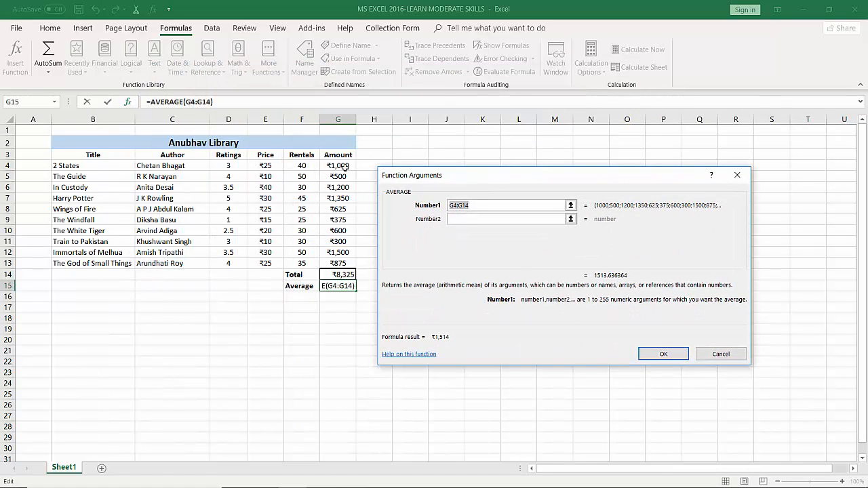
pyautogui.moveTo(342, 167); pyautogui.dragTo(347, 263)
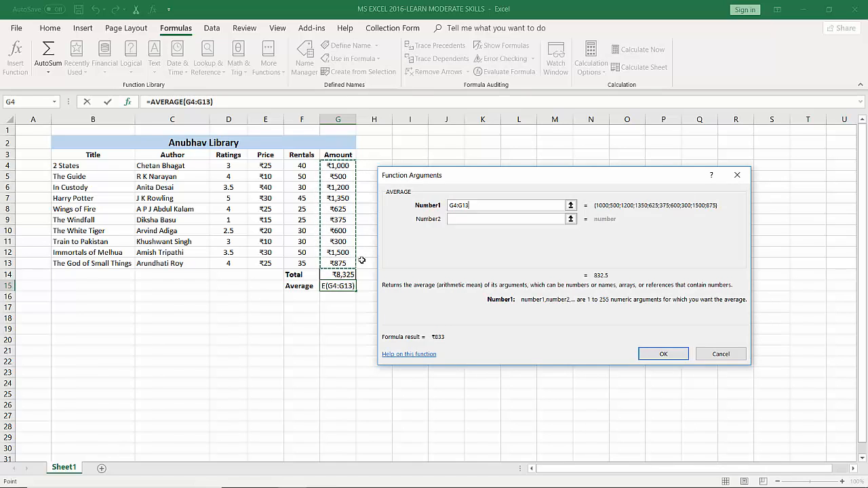
pyautogui.click(655, 355)
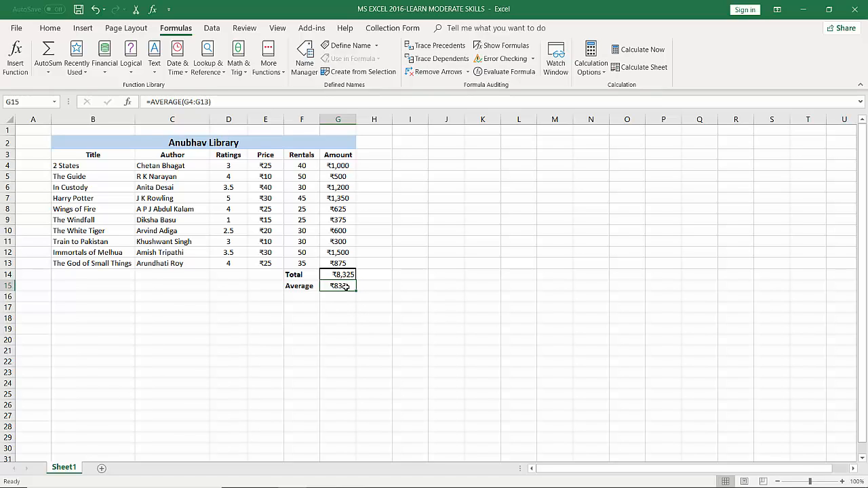
# Clear the formula in G15, check the average of the selected amounts G4:G13, and enter it in G15 as the fixed value 833
pyautogui.press('Delete')
pyautogui.moveTo(336, 166); pyautogui.dragTo(347, 265)
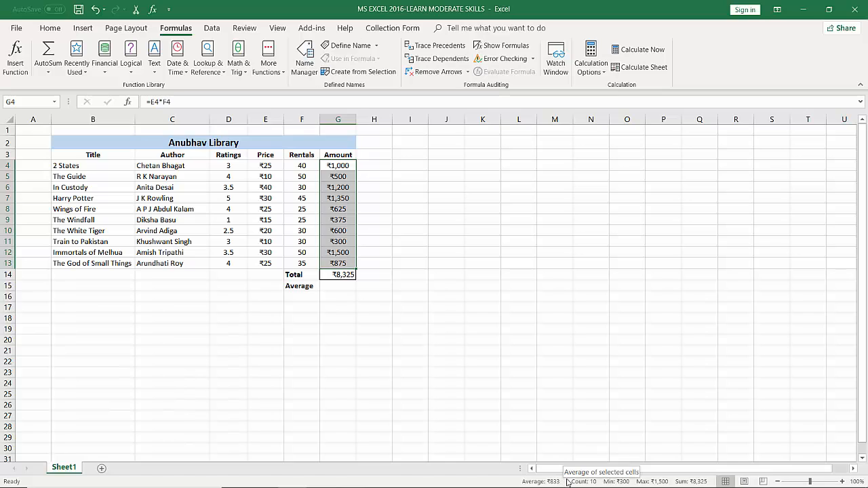
pyautogui.click(336, 288)
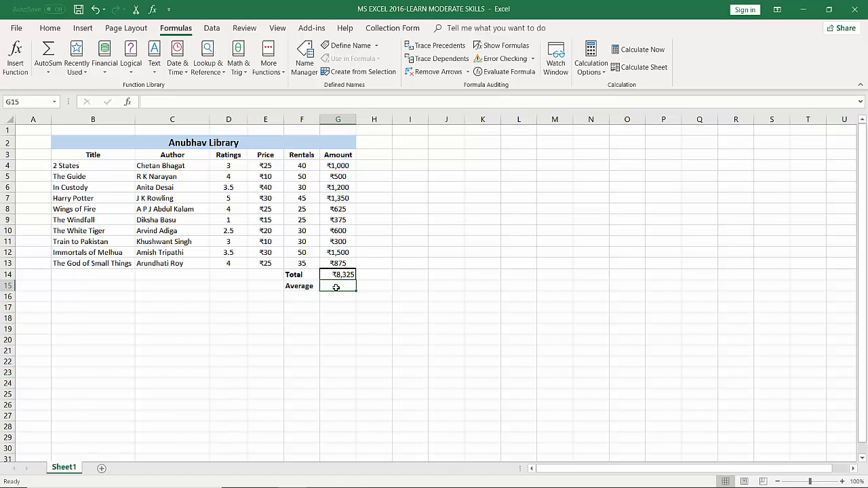
pyautogui.write('833')
pyautogui.press('Return')
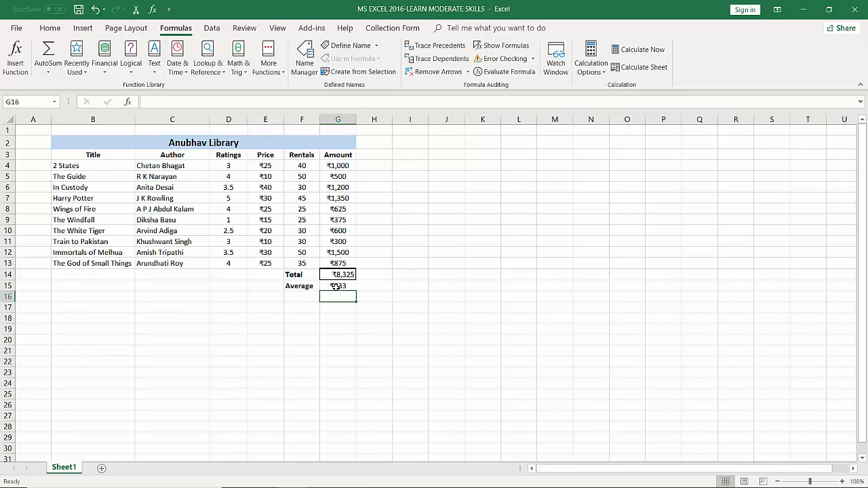
# Label cell F16, beneath the Average label, as Maximum
pyautogui.click(291, 298)
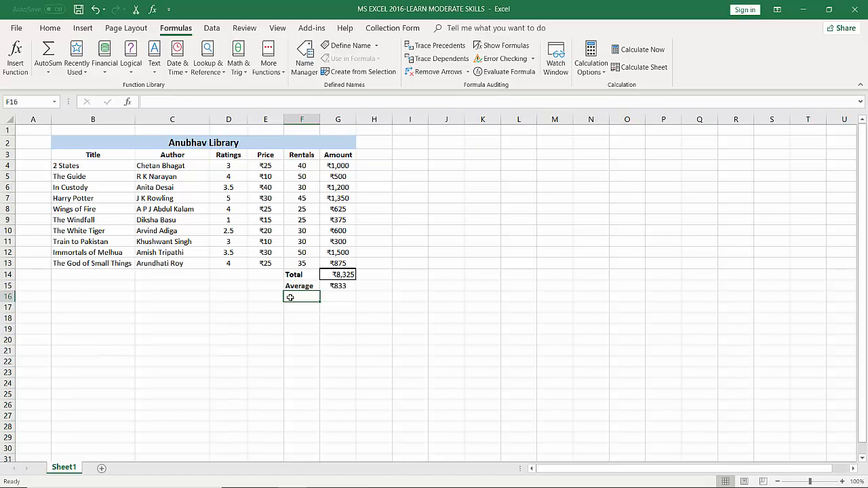
pyautogui.write('Ma')
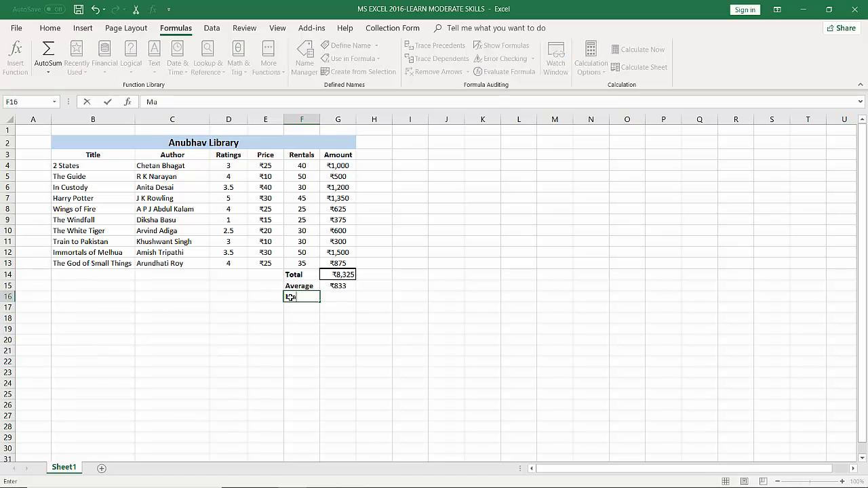
pyautogui.write('ximum')
pyautogui.press('Tab')
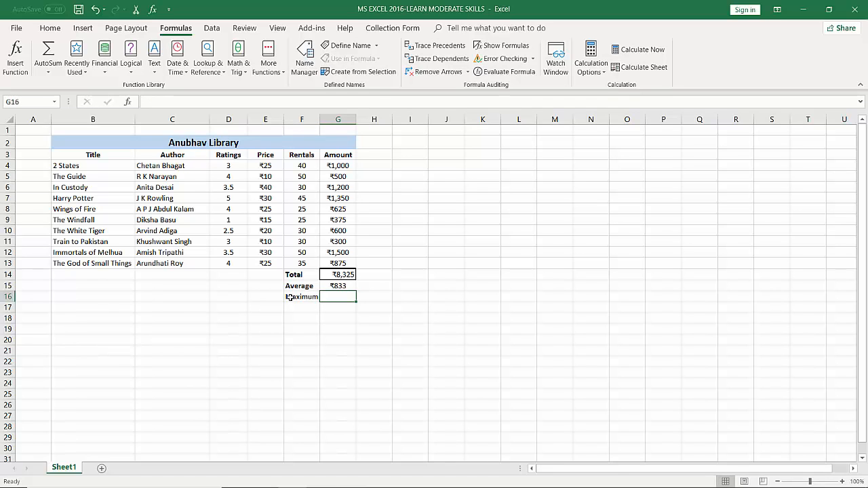
# Calculate the largest amount in G16 with the formula =MAX(G4:G13)
pyautogui.write('=')
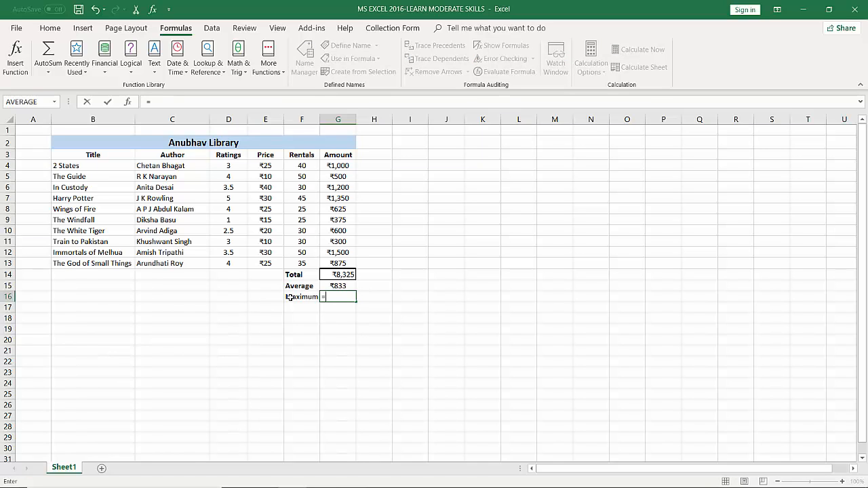
pyautogui.write('MAX')
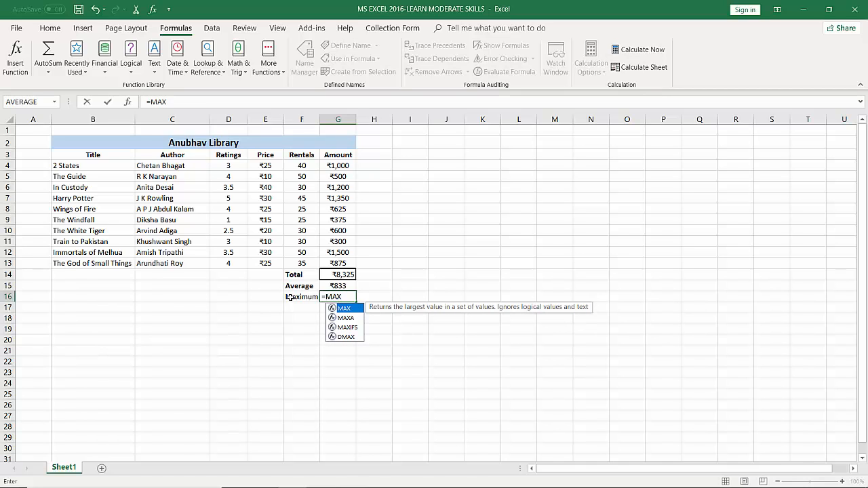
pyautogui.write('(')
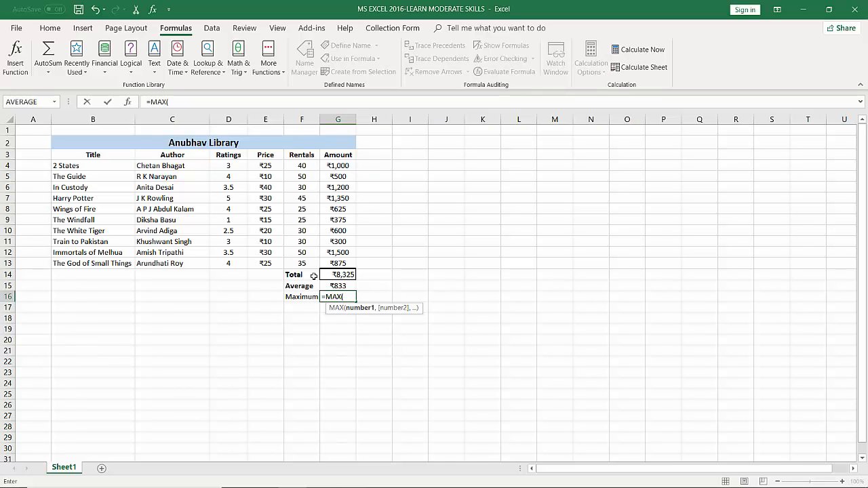
pyautogui.moveTo(342, 165); pyautogui.dragTo(355, 264)
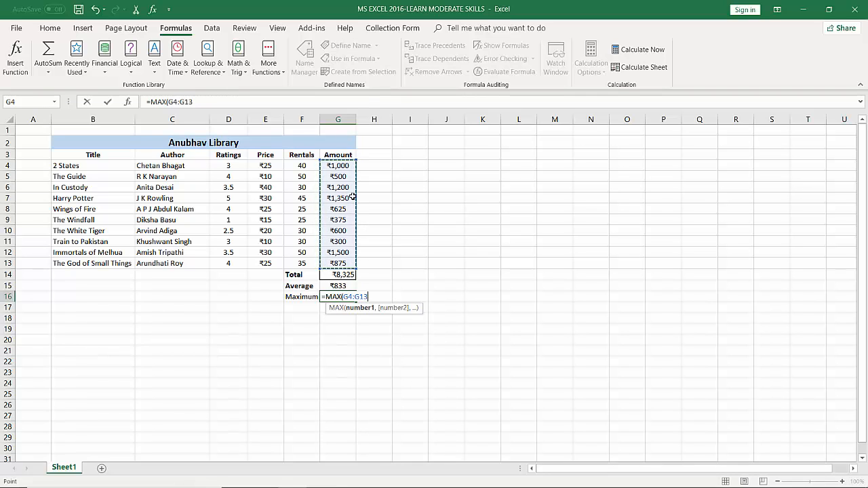
pyautogui.write(')')
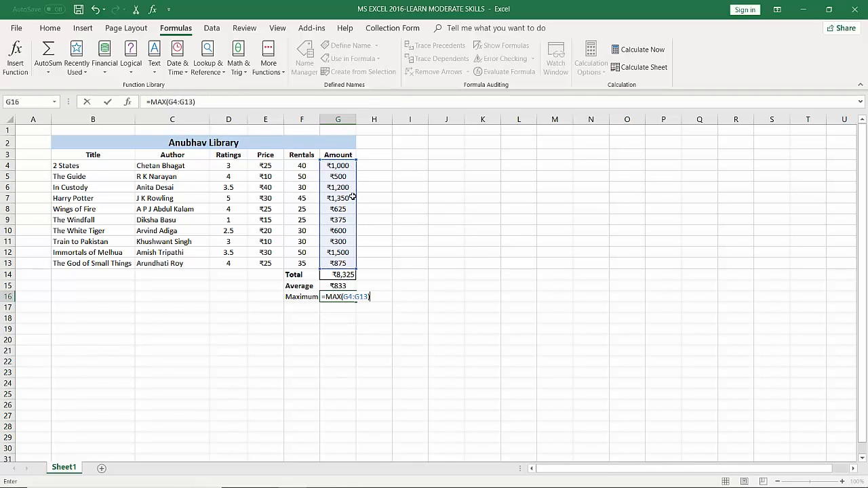
pyautogui.press('Return')
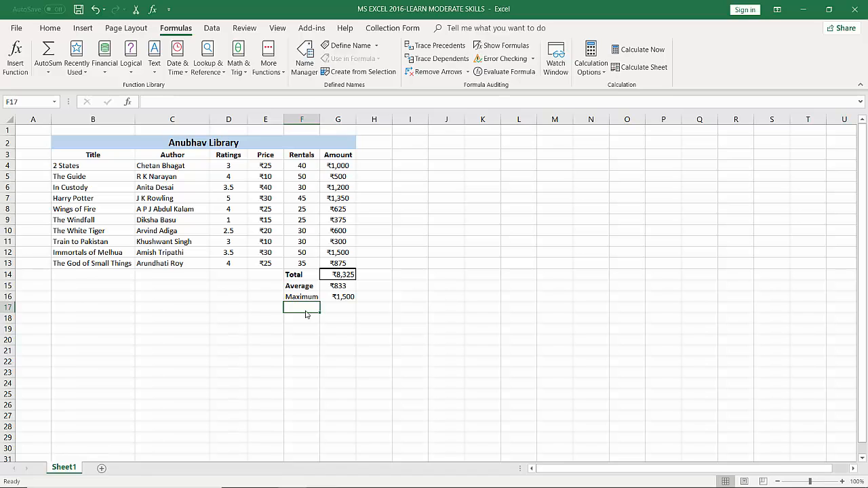
# Label cell F17, beneath the Maximum label, as Minimum
pyautogui.write('Min')
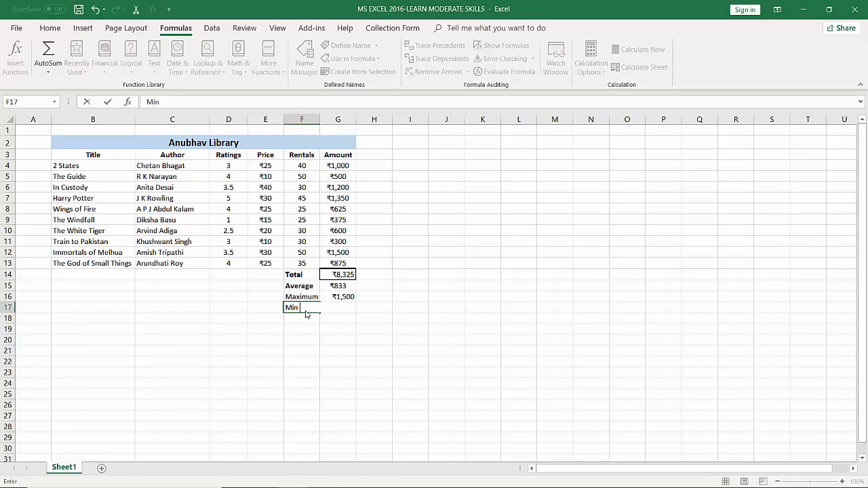
pyautogui.write('imum')
pyautogui.press('Tab')
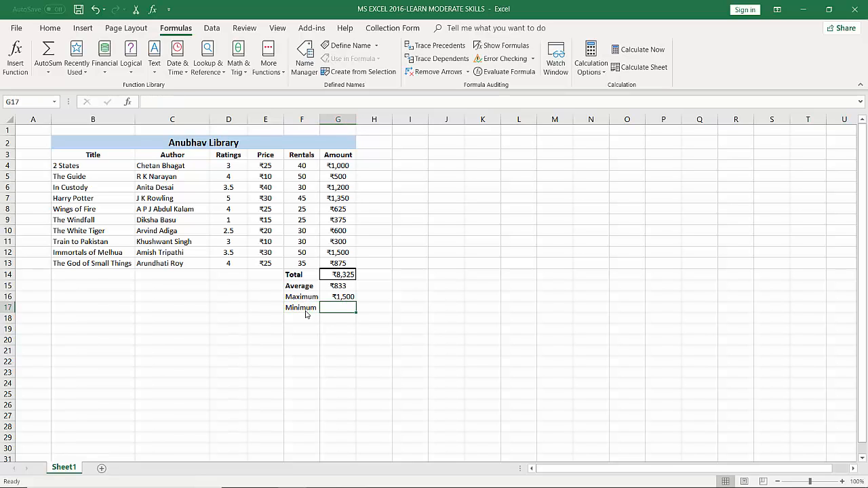
# Calculate the smallest amount in G17 with the formula =MIN(G4:G13)
pyautogui.write('=')
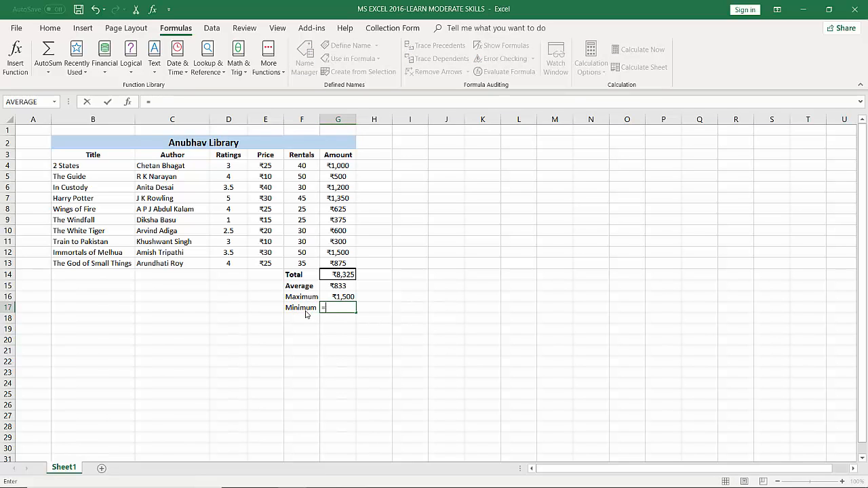
pyautogui.write('MIN')
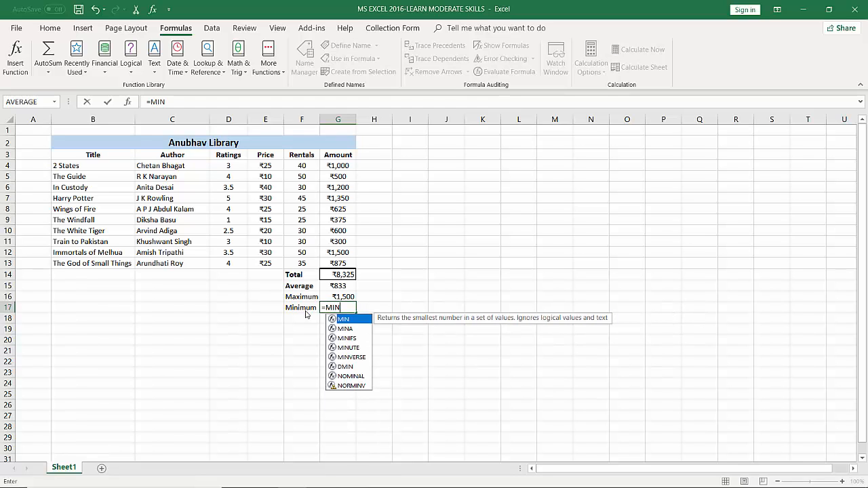
pyautogui.write('(')
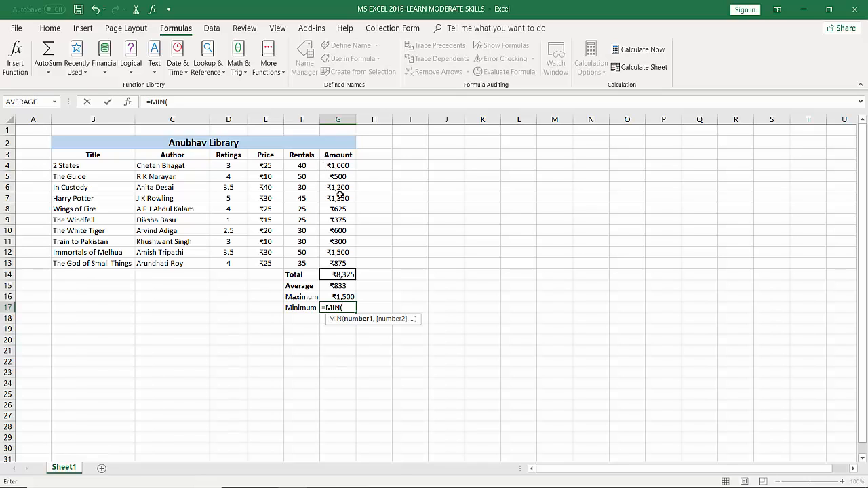
pyautogui.write('G4:')
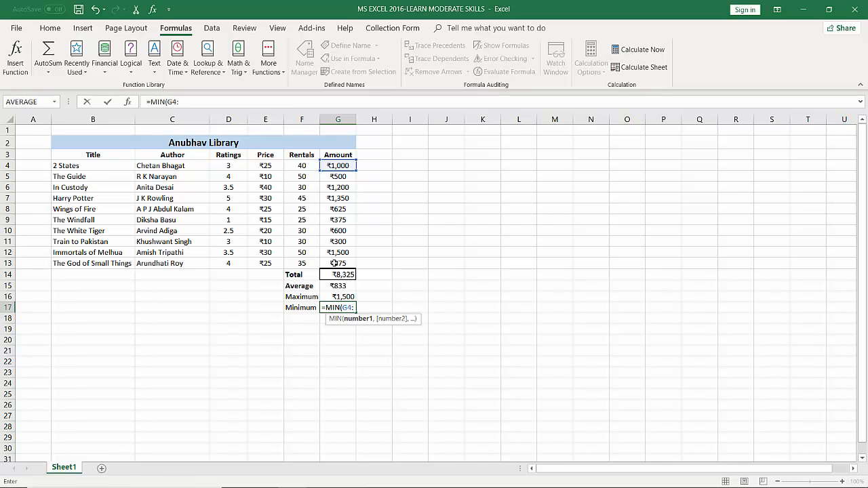
pyautogui.write('G13')
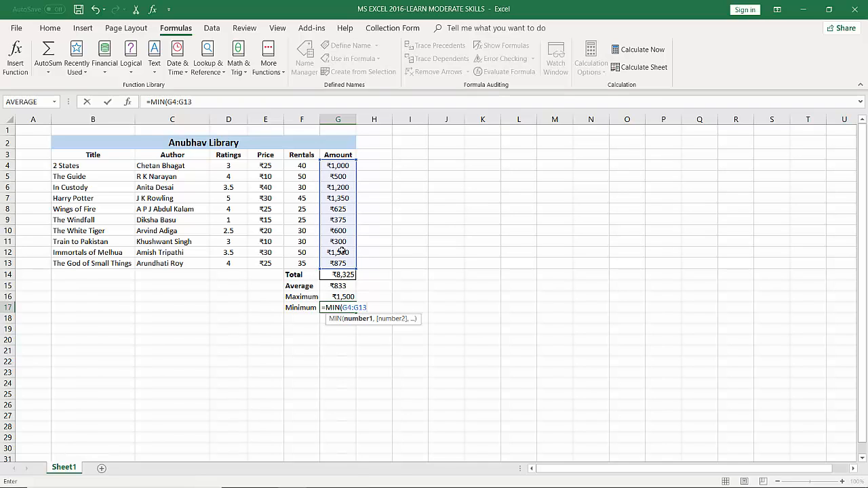
pyautogui.write(')')
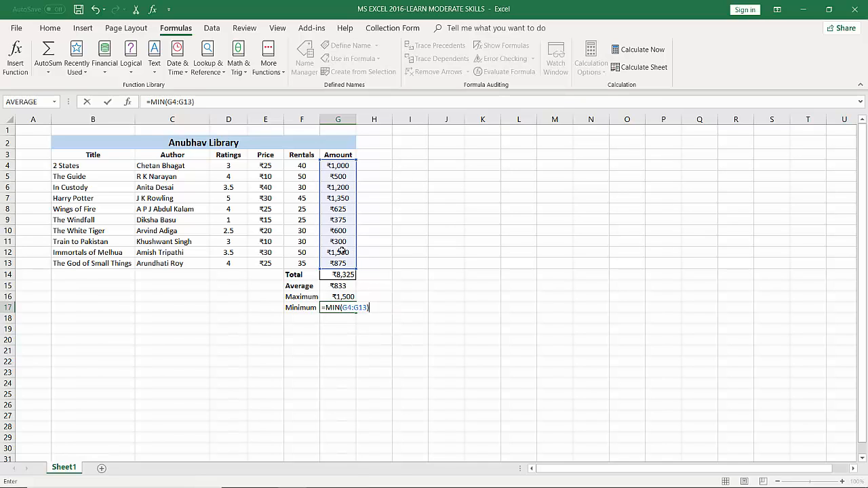
pyautogui.press('Return')
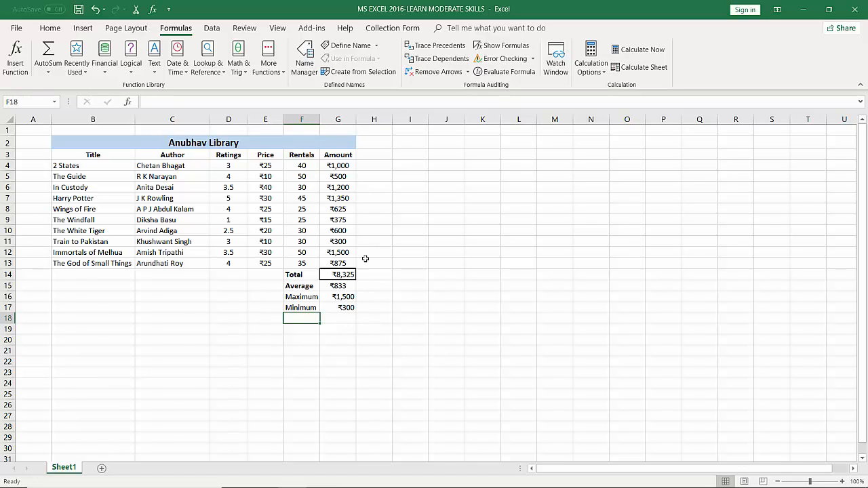
# Copy the Total label's bold formatting onto the Maximum and Minimum labels in F16:F17 with Format Painter
pyautogui.click(346, 299)
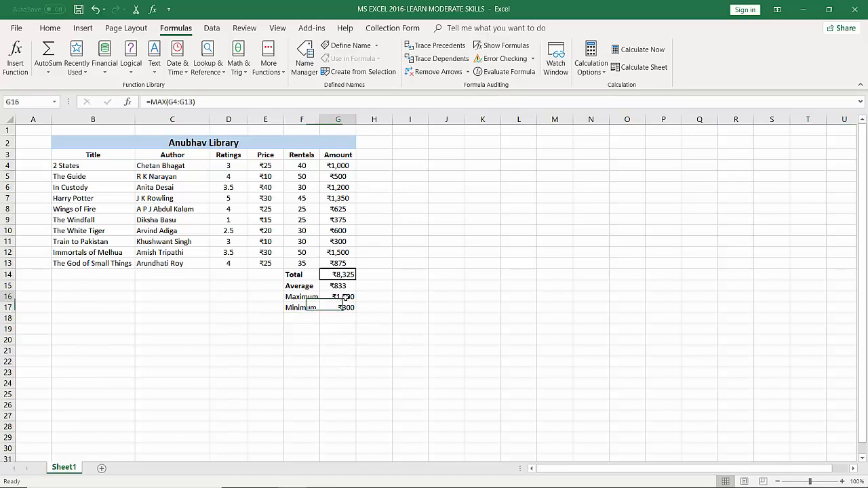
pyautogui.click(346, 308)
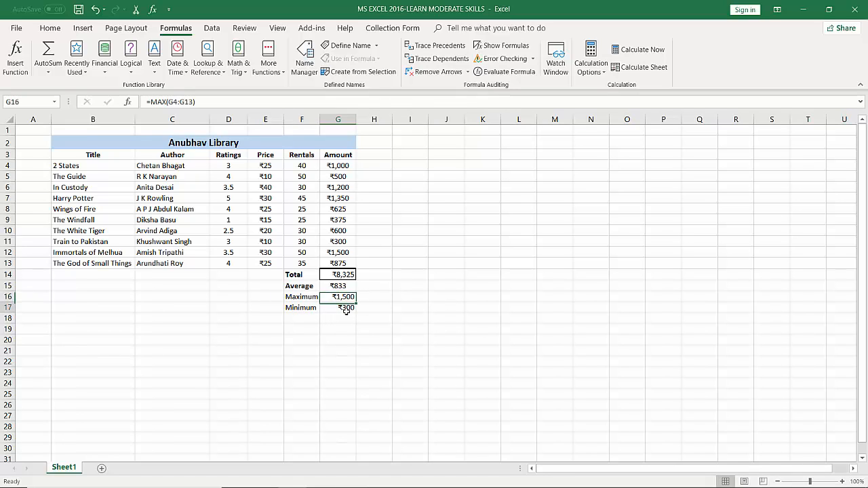
pyautogui.moveTo(299, 296); pyautogui.dragTo(296, 306)
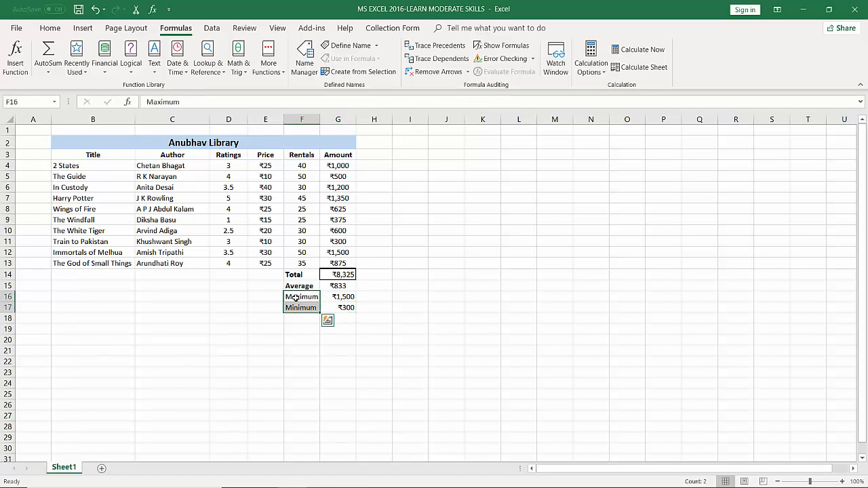
pyautogui.click(299, 275)
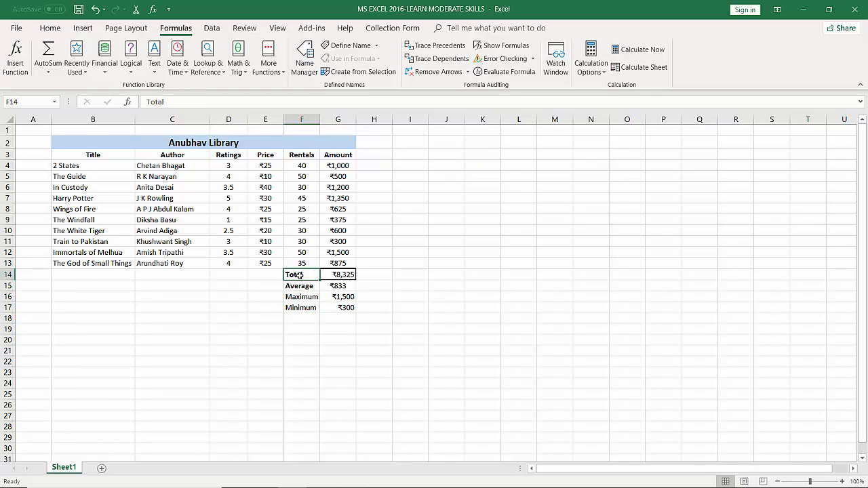
pyautogui.click(51, 28)
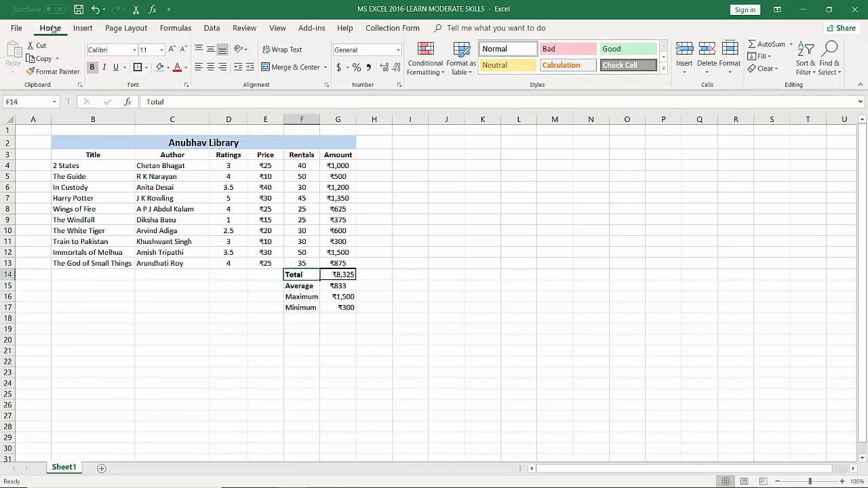
pyautogui.click(49, 71)
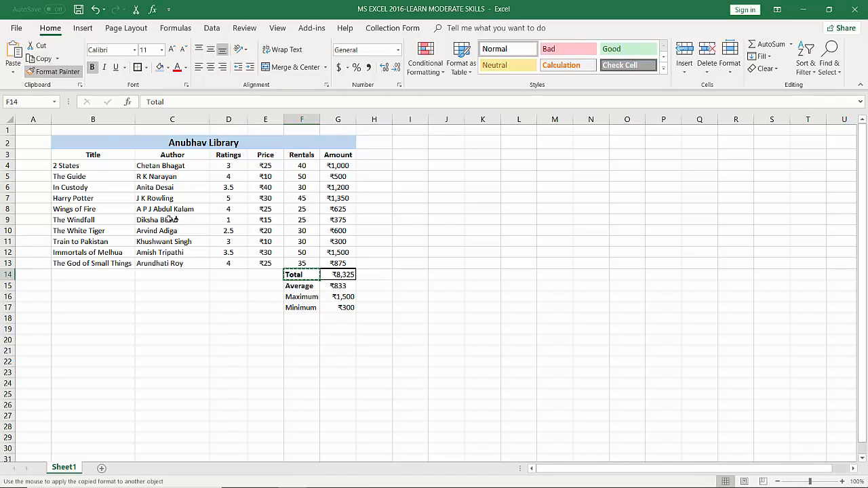
pyautogui.moveTo(293, 307); pyautogui.dragTo(296, 296)
pyautogui.click(297, 332)
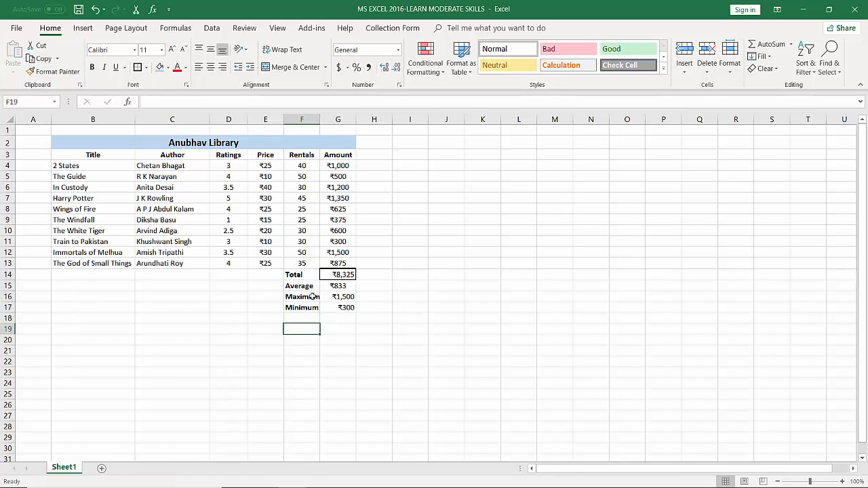
# Widen column F slightly to fit the Maximum label and centre the maximum and minimum values in G16:G17
pyautogui.moveTo(319, 124); pyautogui.dragTo(322, 123)
pyautogui.click(475, 304)
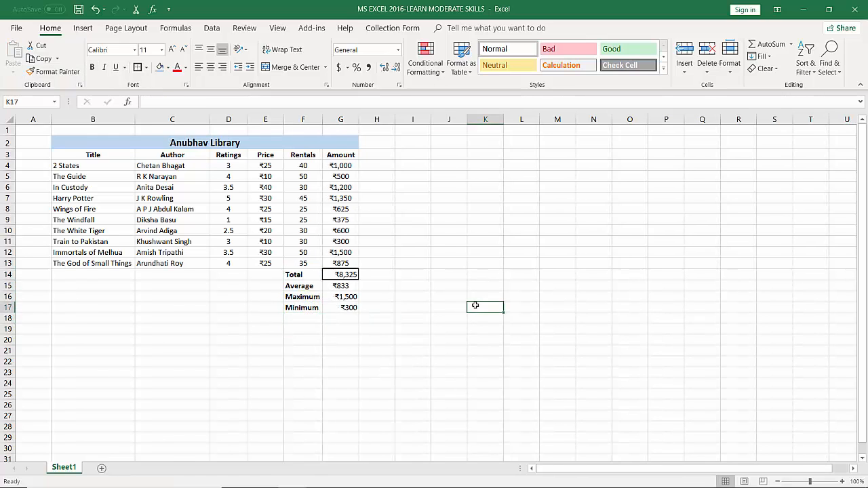
pyautogui.click(335, 285)
pyautogui.moveTo(339, 296); pyautogui.dragTo(343, 307)
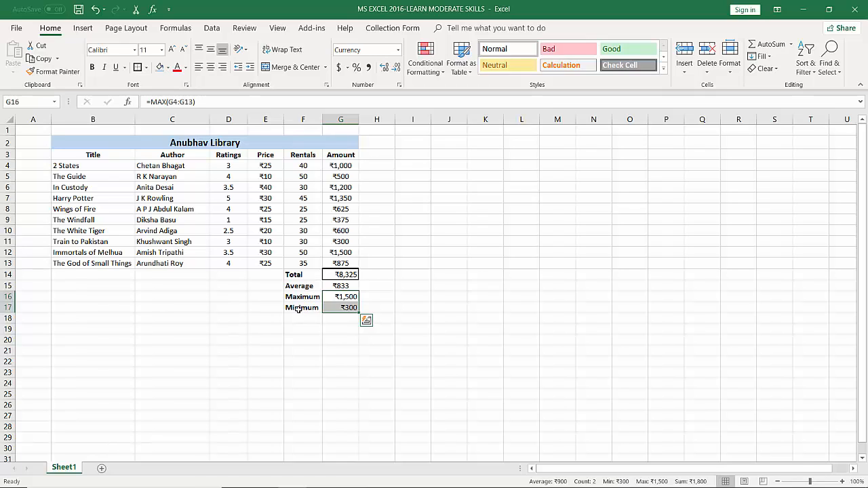
# Review the formulas behind the minimum amount in G17 and the maximum amount in G16
pyautogui.click(343, 307)
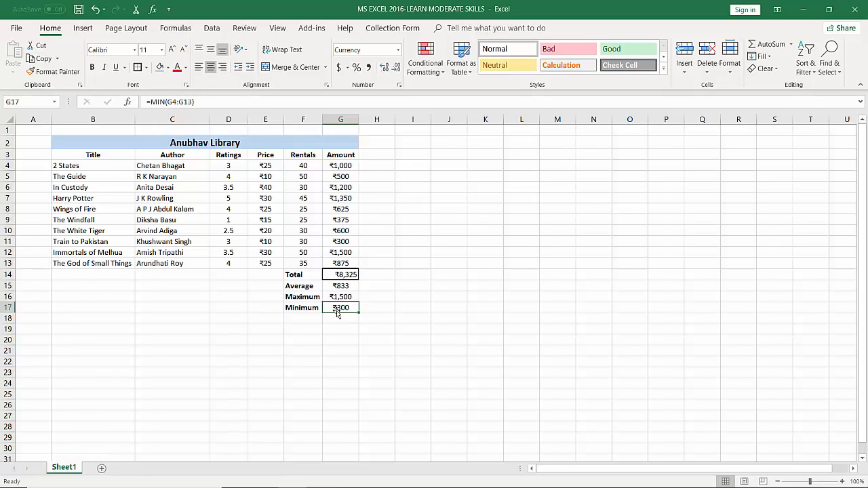
pyautogui.click(157, 102)
pyautogui.click(156, 102)
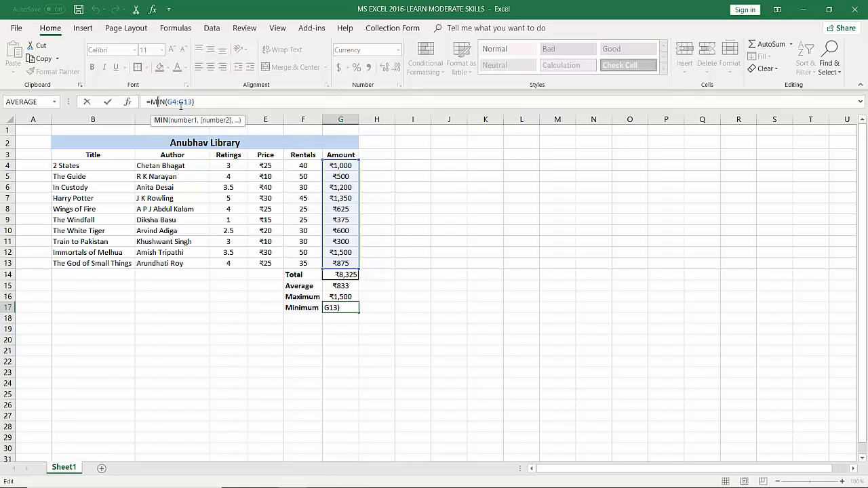
pyautogui.click(348, 296)
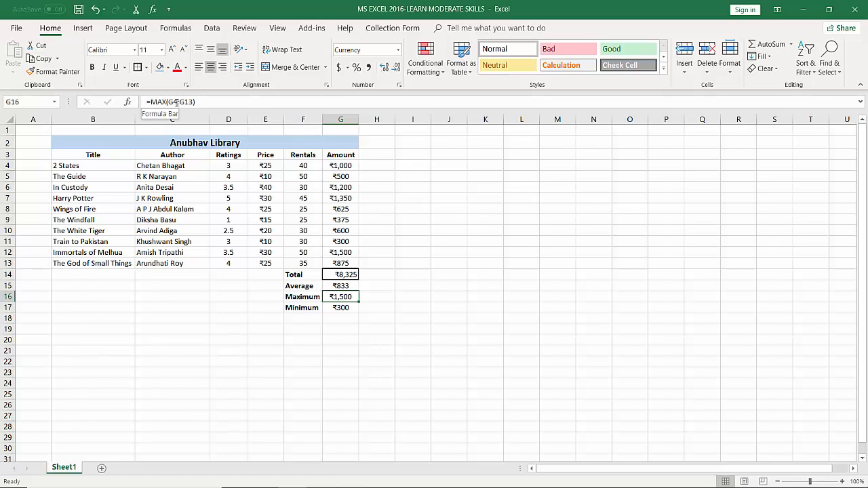
# Replace the fixed average value in G15 with the formula =AVERAGE(G4:G13)
pyautogui.click(343, 285)
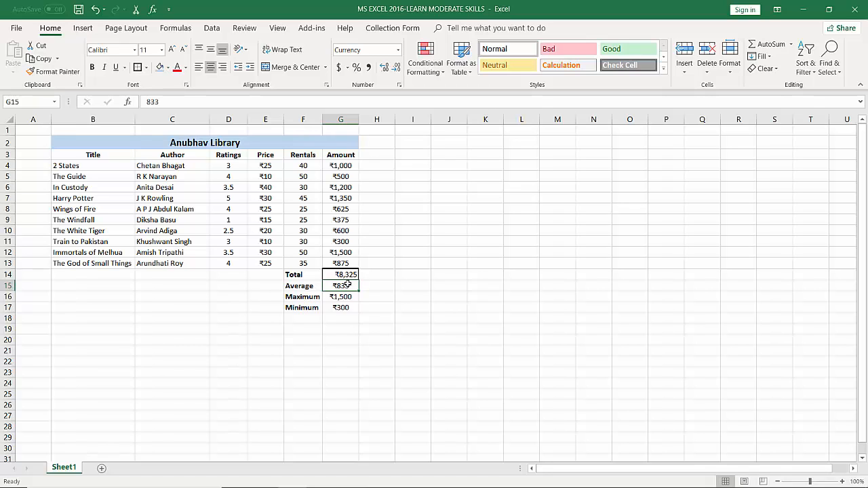
pyautogui.write('=')
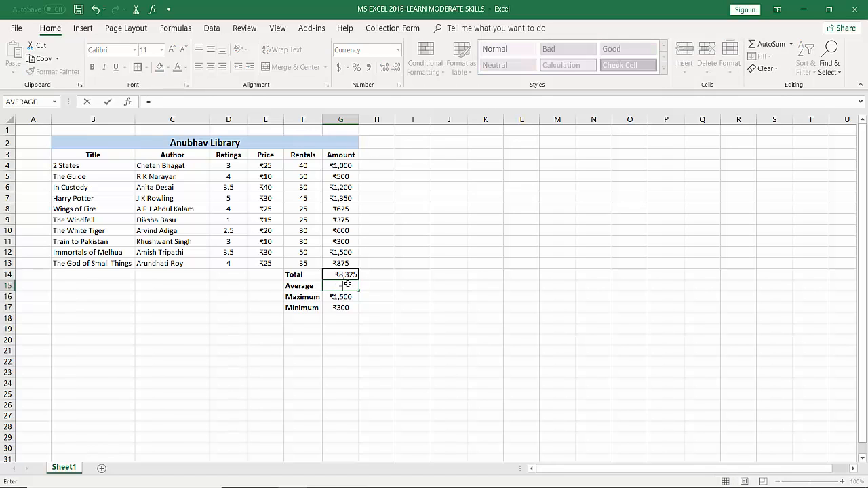
pyautogui.write('AVERAGE')
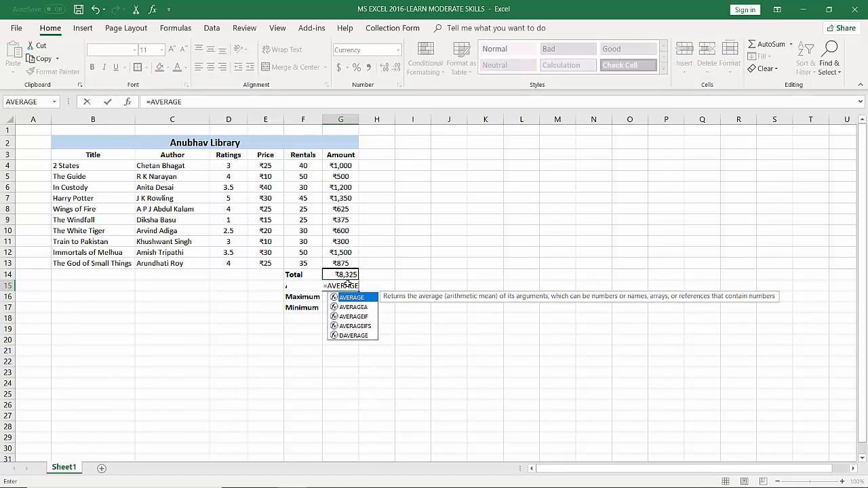
pyautogui.write('(')
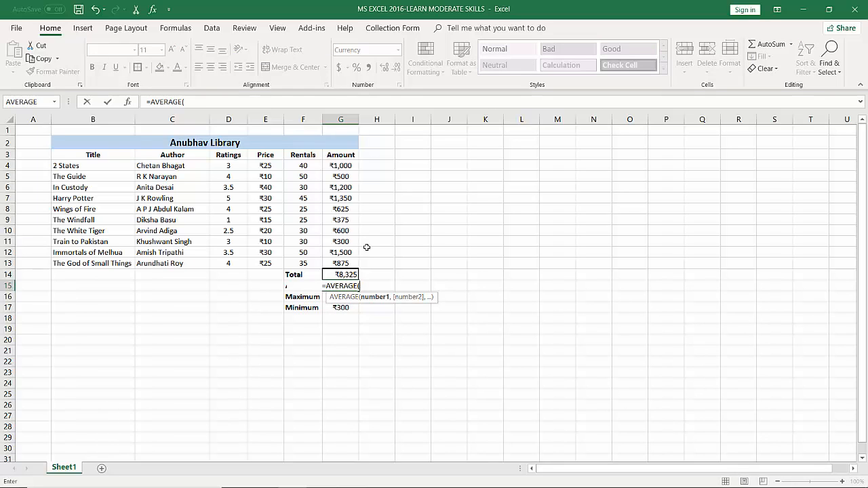
pyautogui.moveTo(341, 164); pyautogui.dragTo(346, 257)
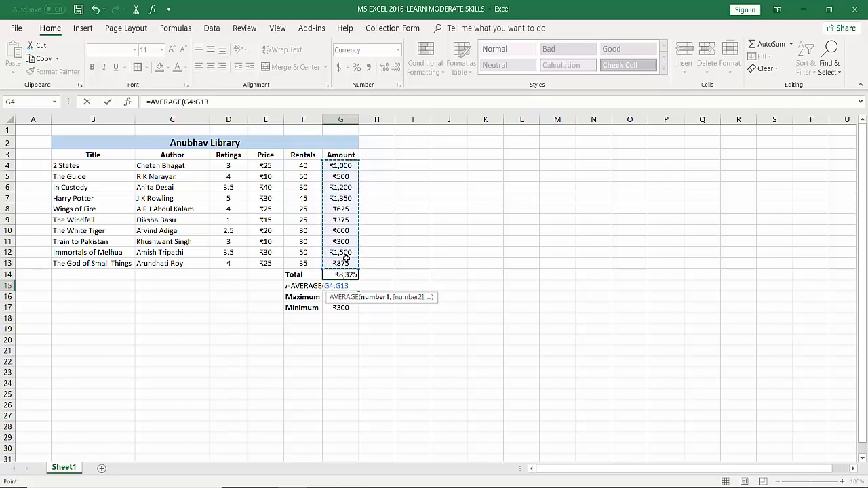
pyautogui.write(')')
pyautogui.press('Return')
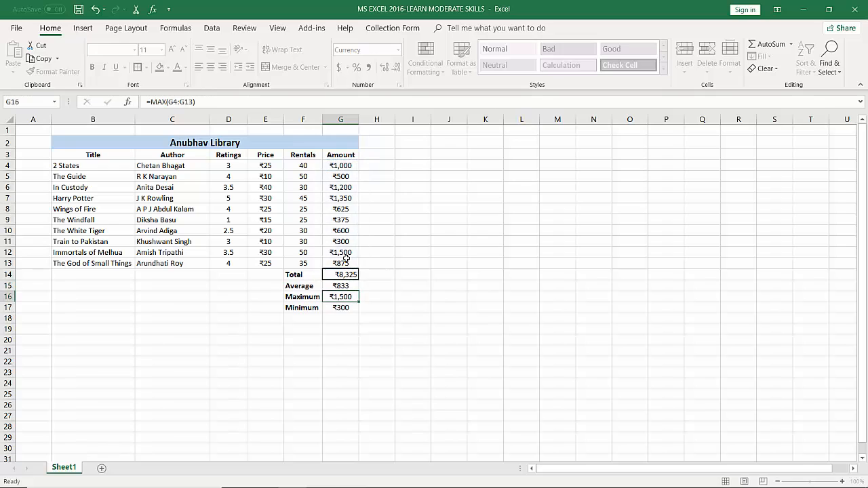
pyautogui.click(346, 288)
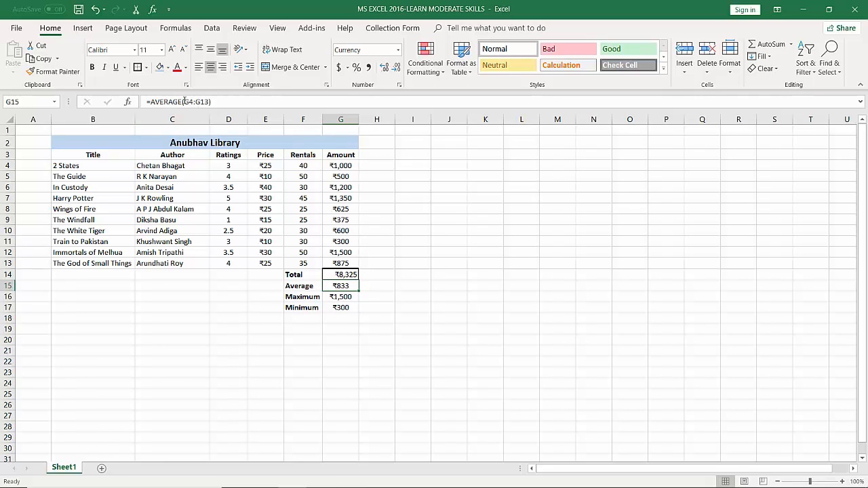
# Check the cell range in the SUM formula in G14 and centre the total amount in its cell
pyautogui.click(344, 275)
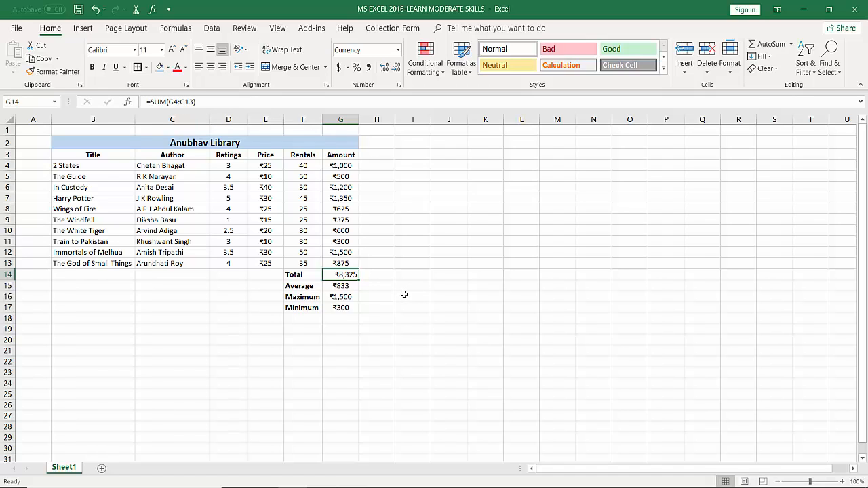
pyautogui.click(202, 102)
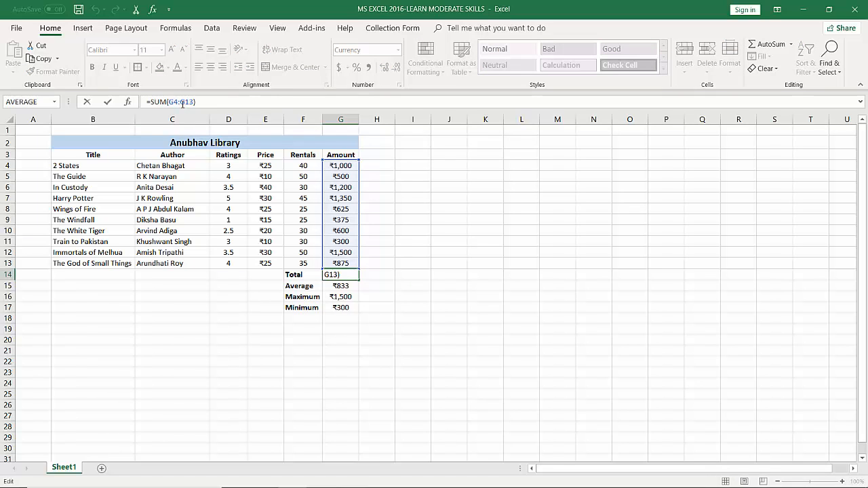
pyautogui.click(177, 102)
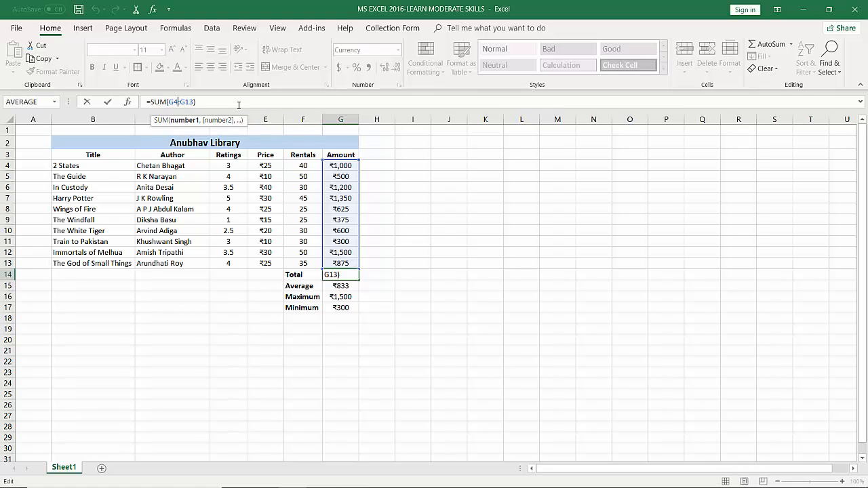
pyautogui.click(485, 263)
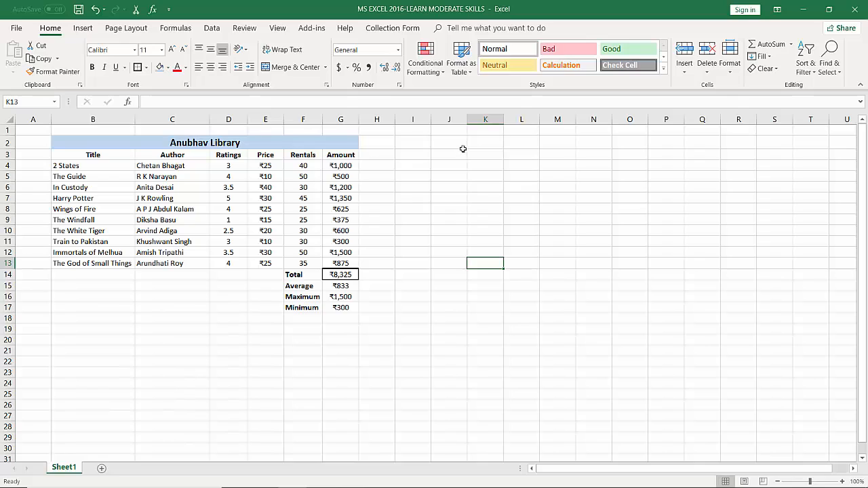
# Enter a person's first name in capitals in J3 and the number 5 in K3
pyautogui.click(449, 155)
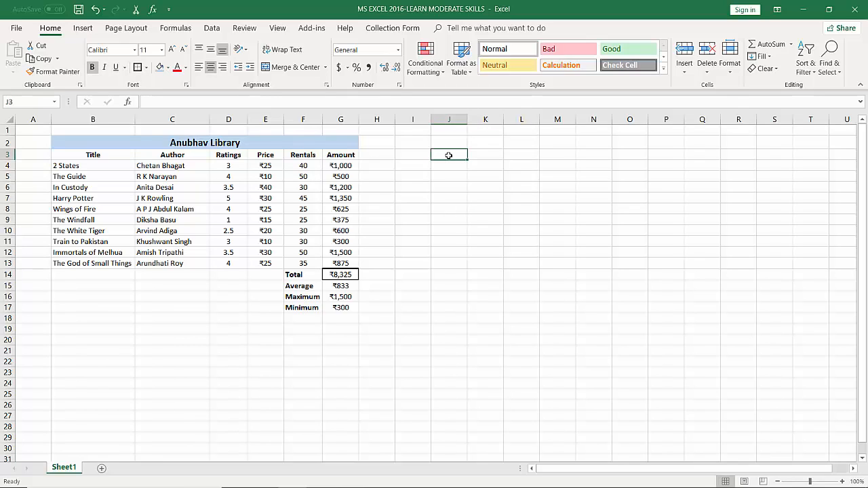
pyautogui.write('P')
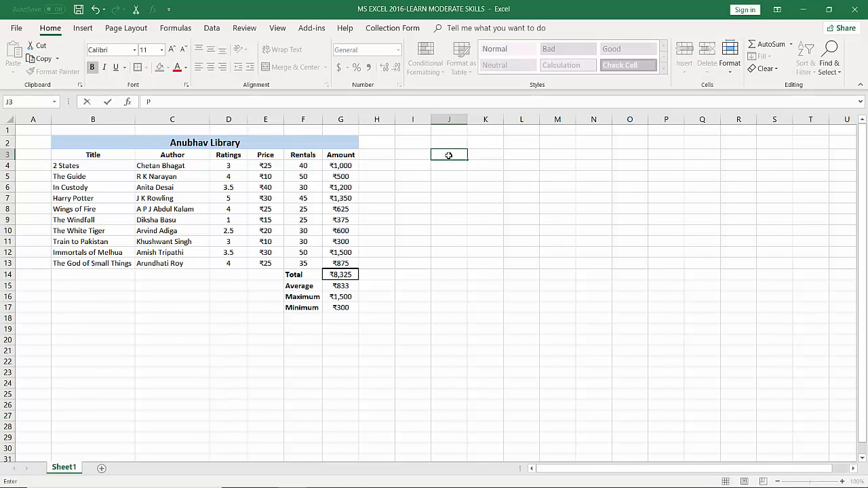
pyautogui.write('ANKAJ')
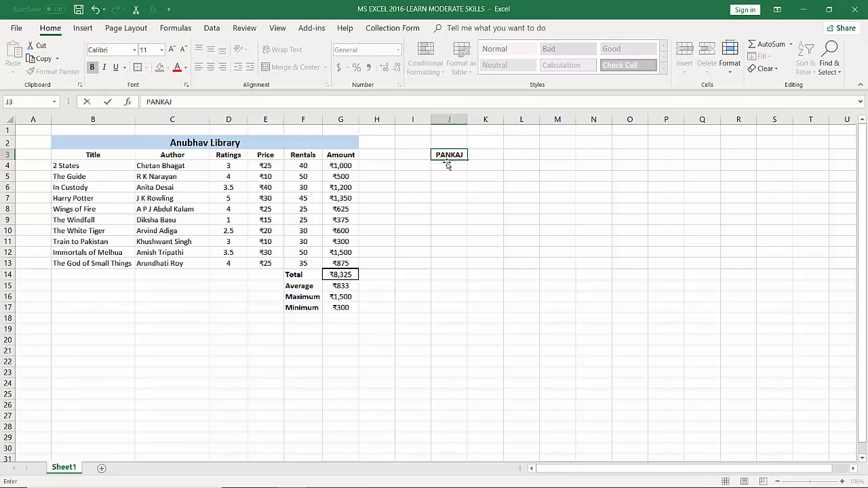
pyautogui.click(472, 155)
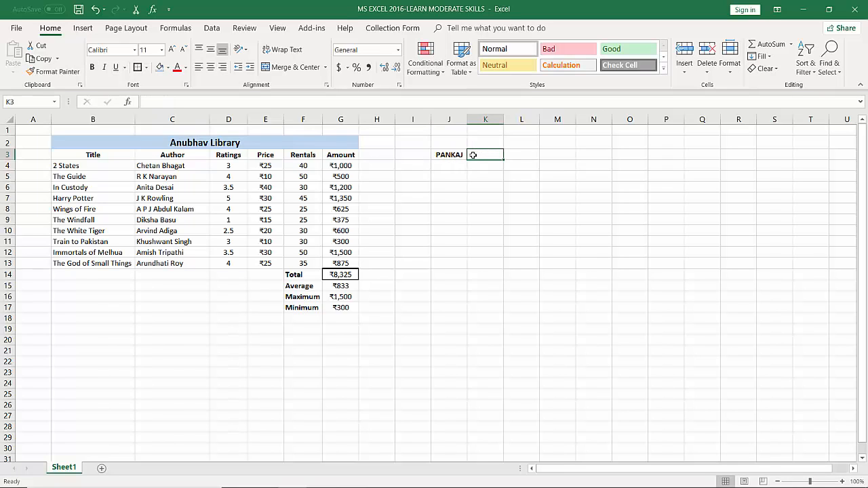
pyautogui.write('5')
pyautogui.click(472, 175)
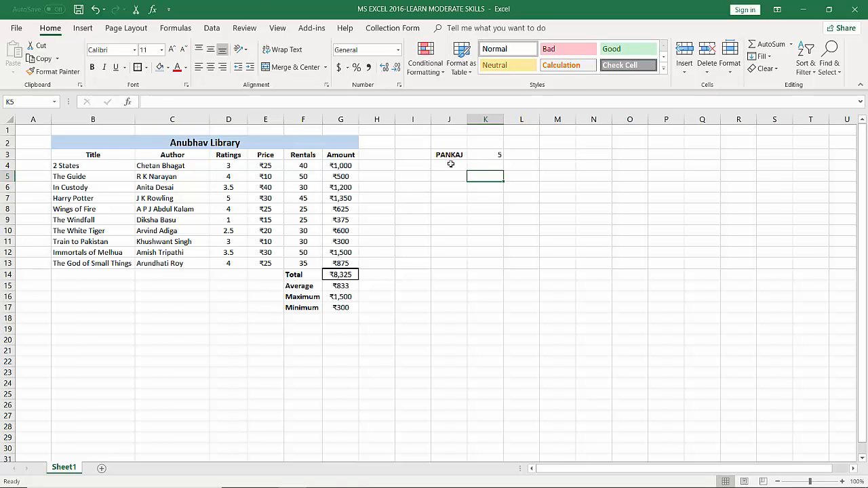
# Fill the name in J3 down the column to J13
pyautogui.moveTo(450, 164); pyautogui.dragTo(467, 263)
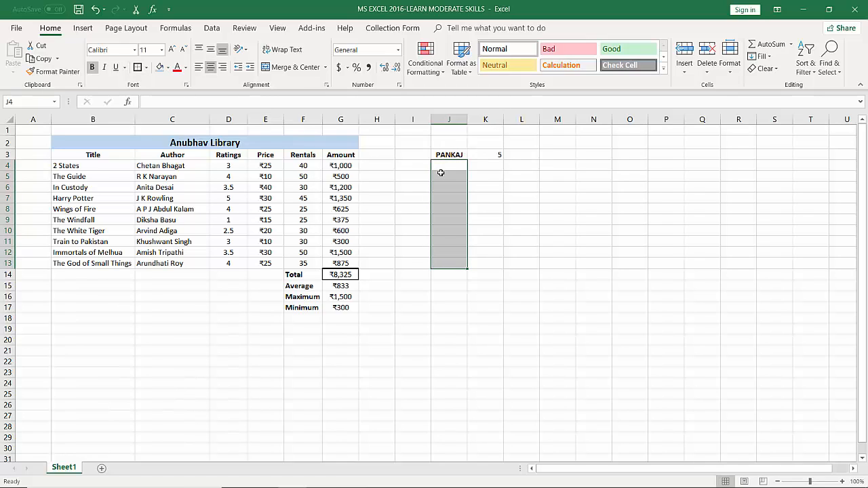
pyautogui.click(452, 156)
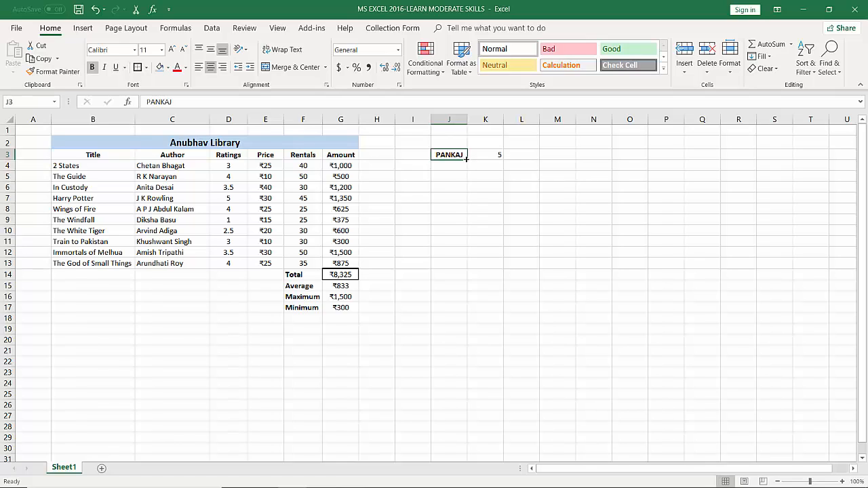
pyautogui.moveTo(466, 159); pyautogui.dragTo(476, 276)
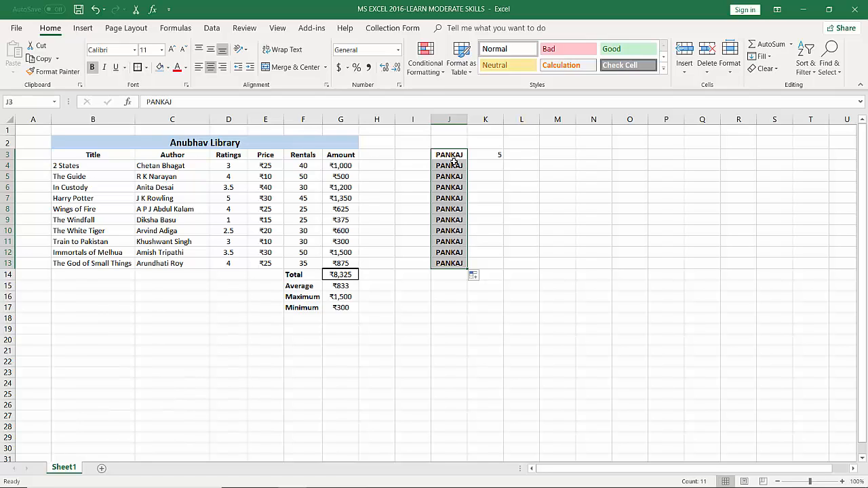
# Fill the number 5 from K3 down the column to K13
pyautogui.click(485, 155)
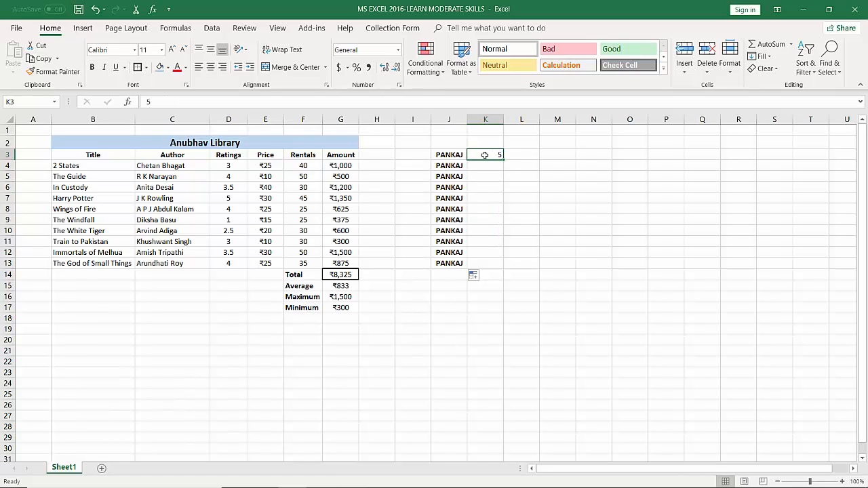
pyautogui.moveTo(494, 165); pyautogui.dragTo(496, 262)
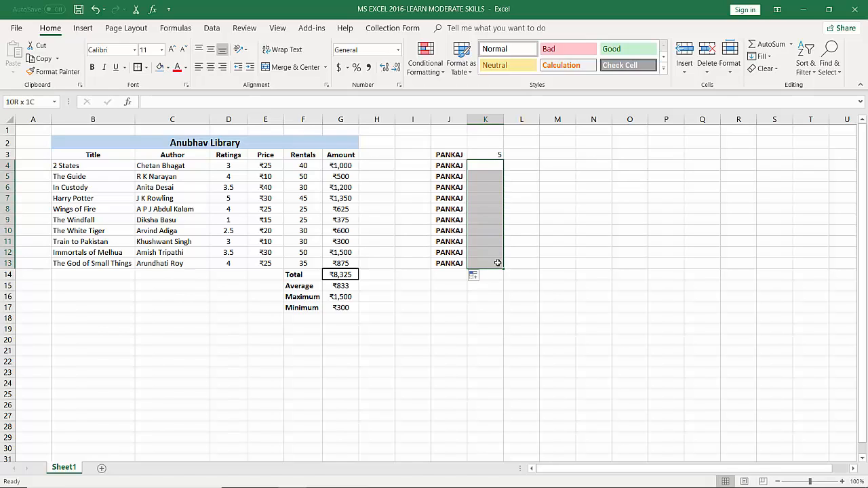
pyautogui.click(491, 154)
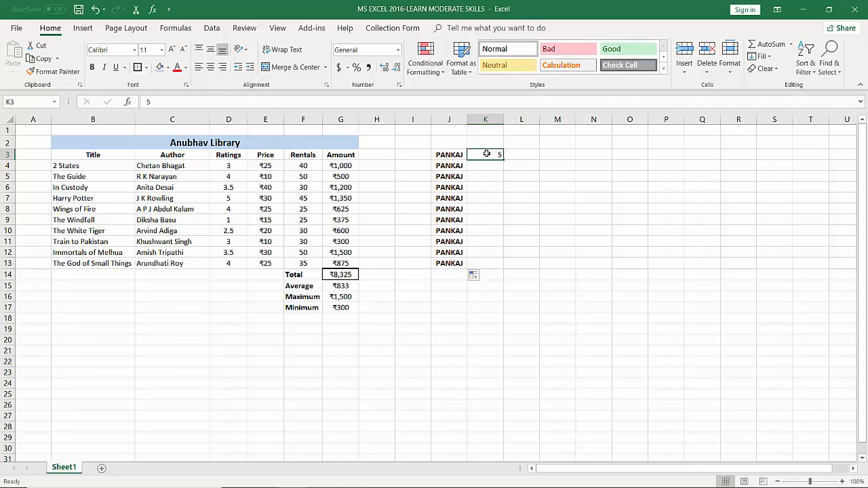
pyautogui.moveTo(504, 158); pyautogui.dragTo(507, 274)
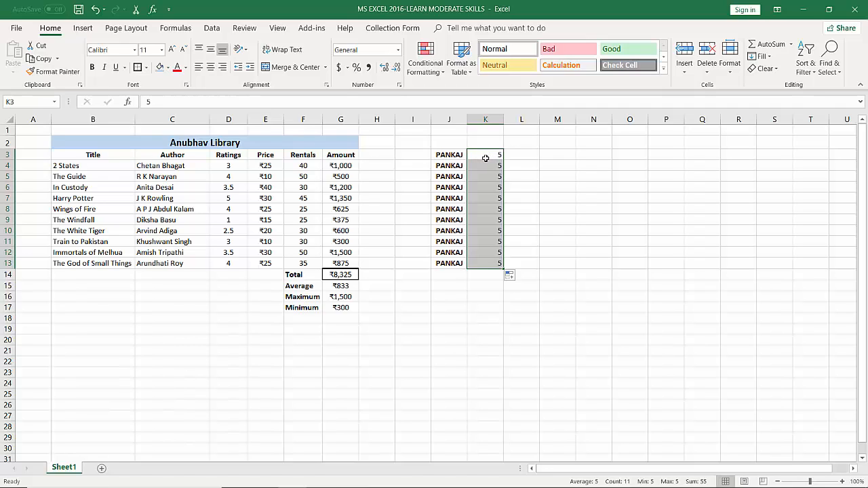
# Enter SUNDAY in M3 and JANUARY in N3, and fill the weekday series down to M13
pyautogui.click(557, 155)
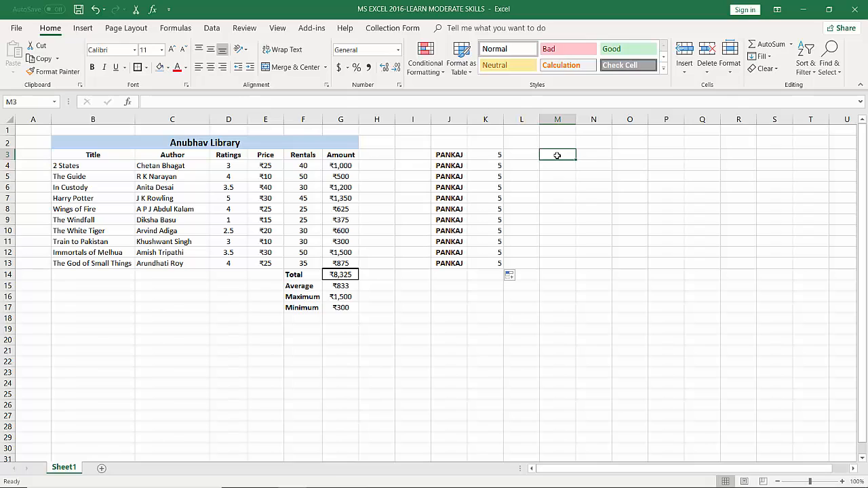
pyautogui.write('S')
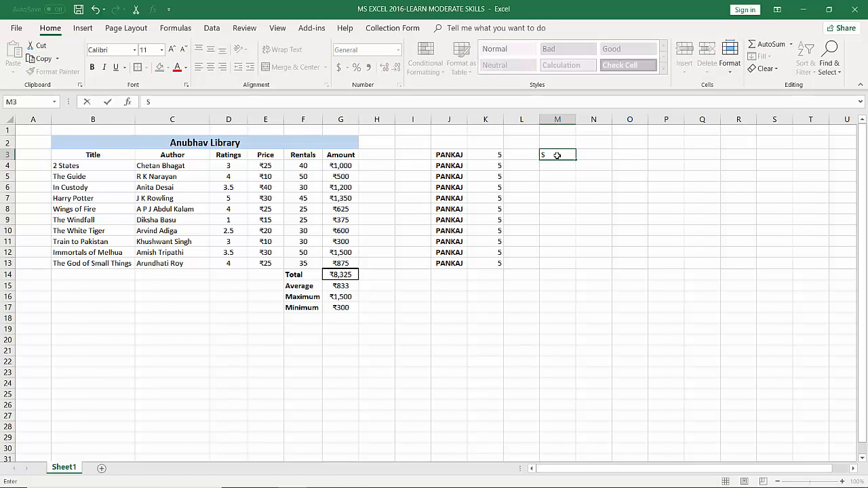
pyautogui.write('UNDAY')
pyautogui.press('Tab')
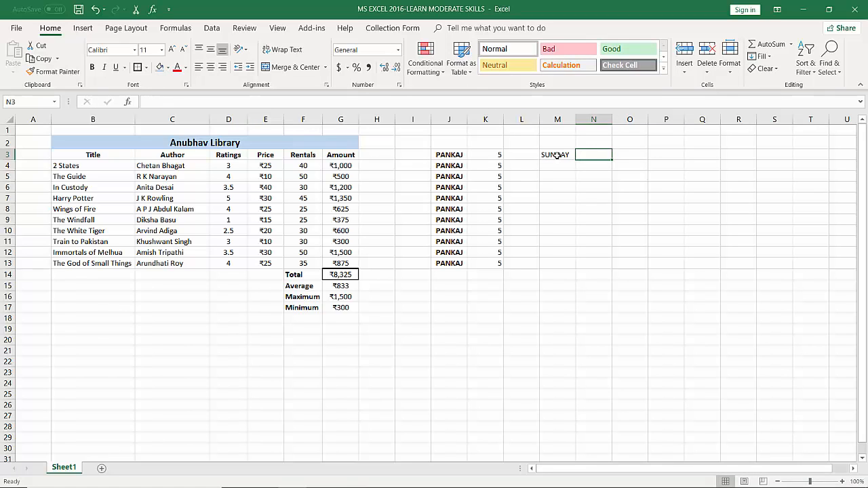
pyautogui.write('JANUARY')
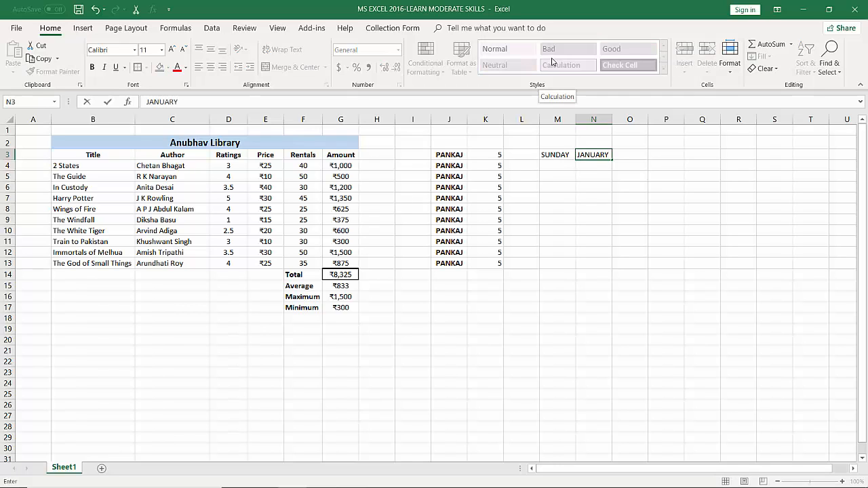
pyautogui.click(559, 157)
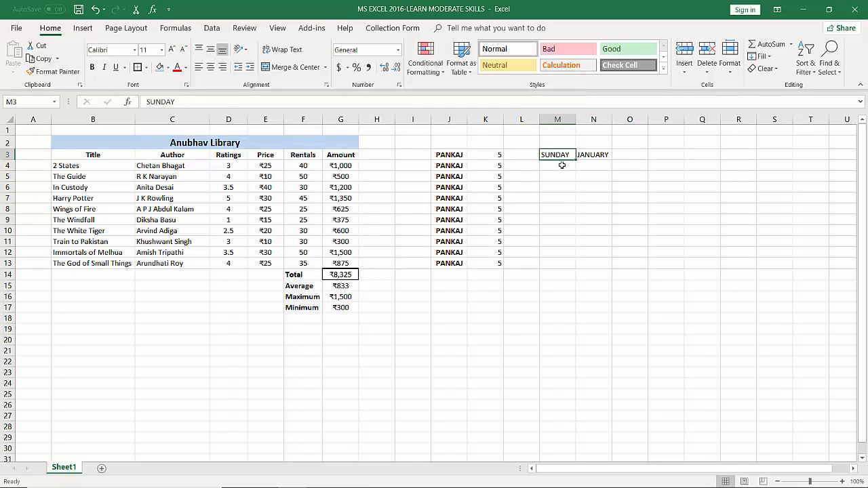
pyautogui.moveTo(575, 161); pyautogui.dragTo(574, 269)
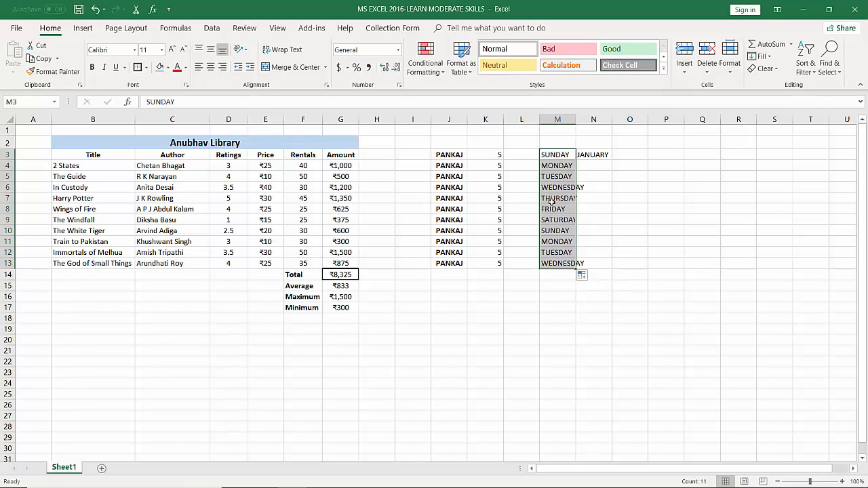
# Examine the filled weekday series cell by cell from M3 to M13
pyautogui.click(552, 154)
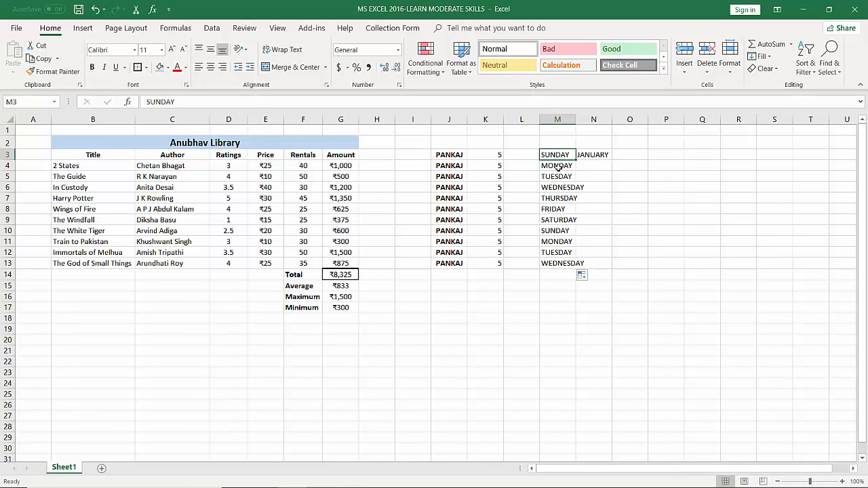
pyautogui.click(555, 166)
pyautogui.click(557, 177)
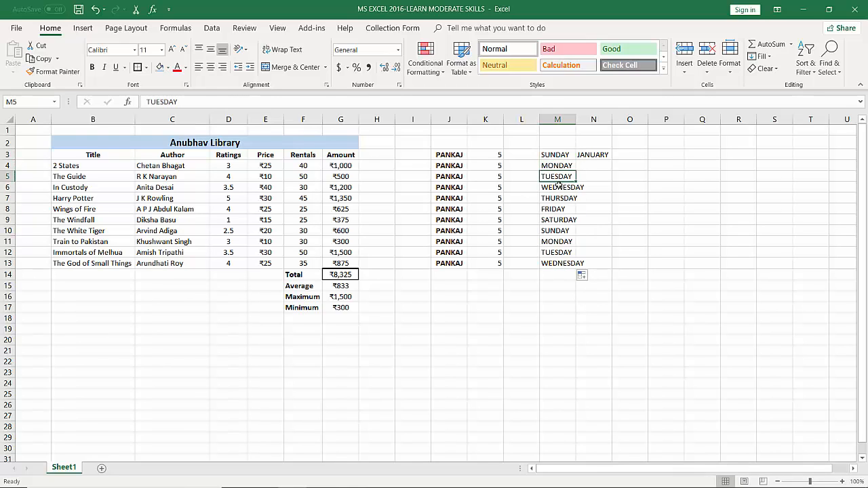
pyautogui.click(558, 188)
pyautogui.click(561, 198)
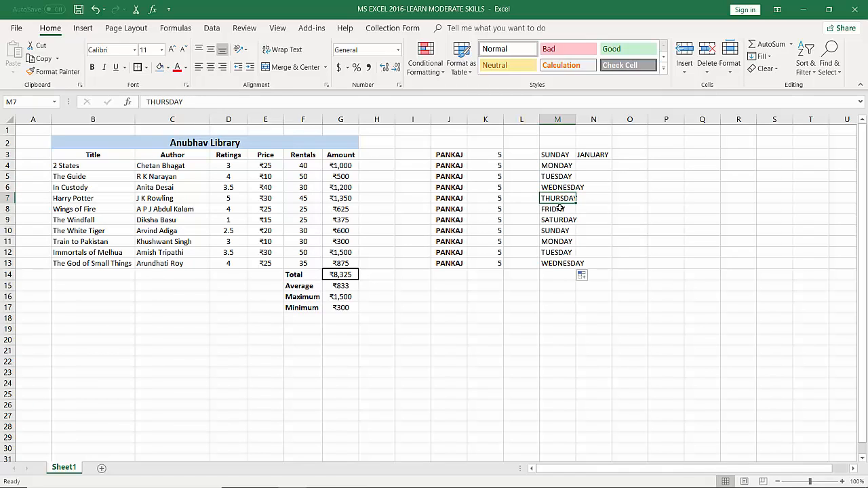
pyautogui.click(562, 209)
pyautogui.click(561, 218)
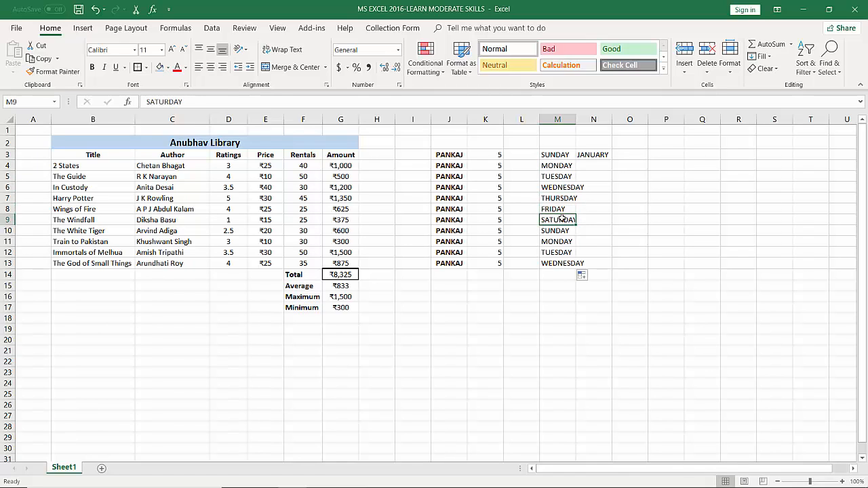
pyautogui.click(562, 231)
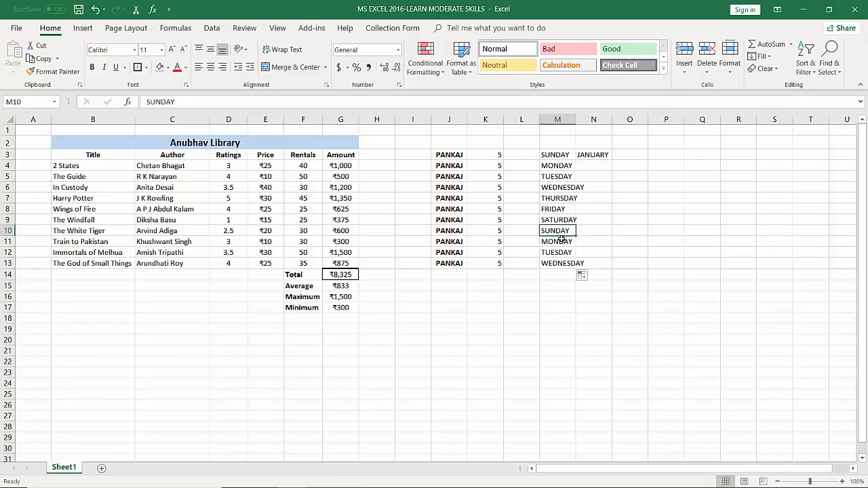
pyautogui.click(562, 240)
pyautogui.click(561, 251)
pyautogui.click(560, 262)
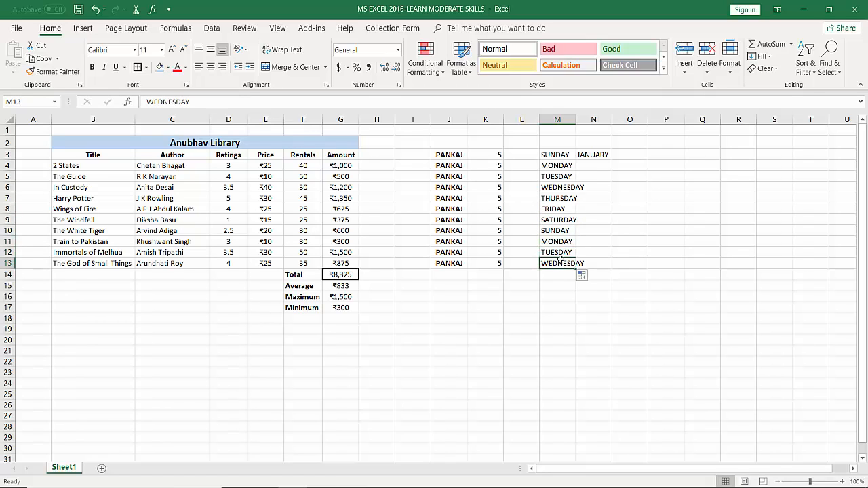
# Fill the month series from N3 down to N13 and autofit the widths of columns N and M
pyautogui.click(584, 156)
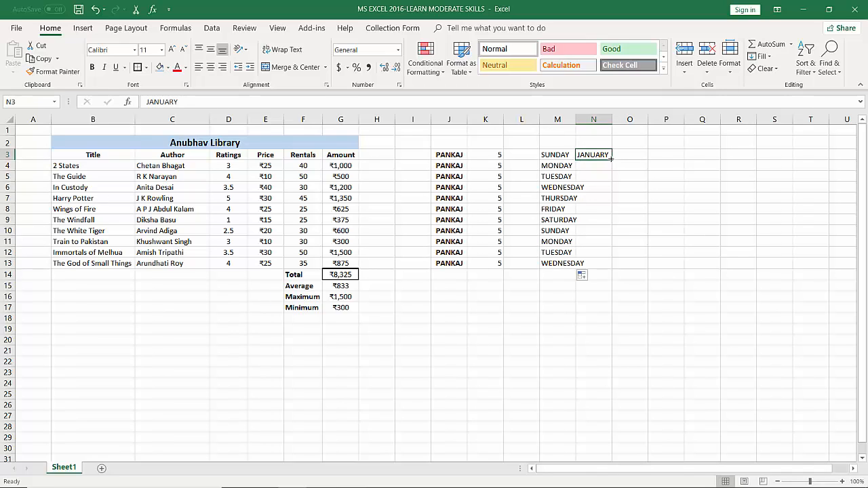
pyautogui.moveTo(611, 159); pyautogui.dragTo(614, 266)
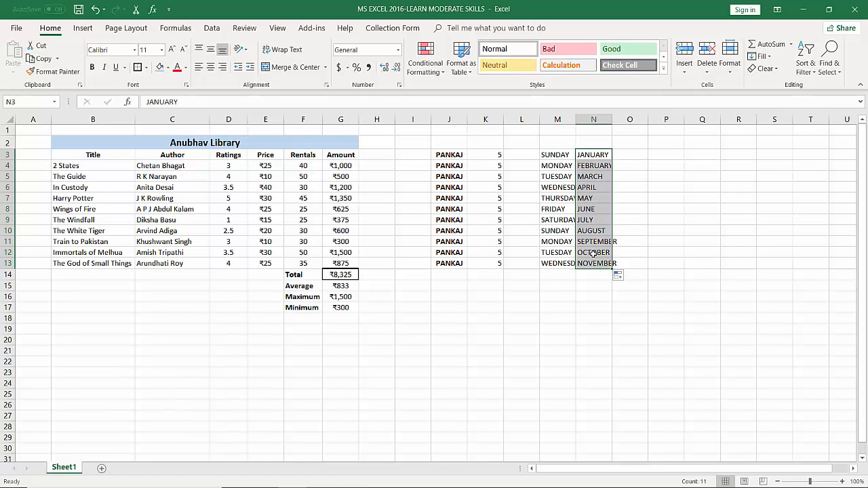
pyautogui.doubleClick(612, 120)
pyautogui.doubleClick(576, 119)
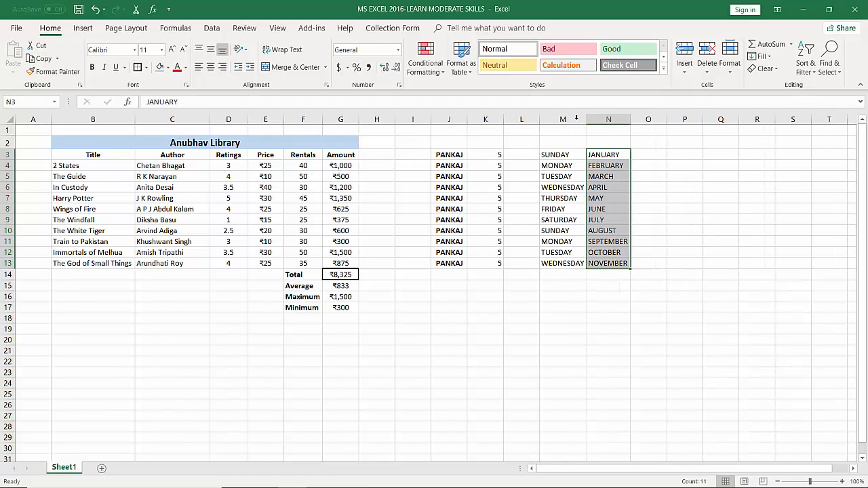
# Enter the starting numbers 1 in P3 and 2 in P4
pyautogui.click(677, 159)
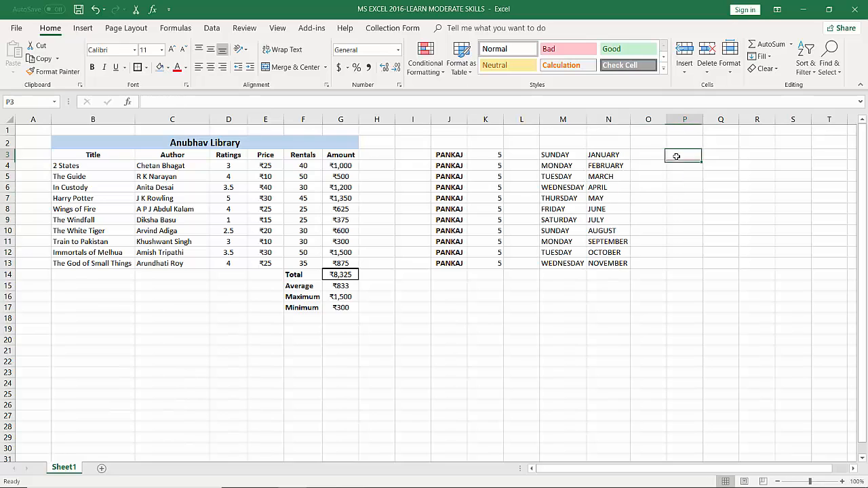
pyautogui.write('1')
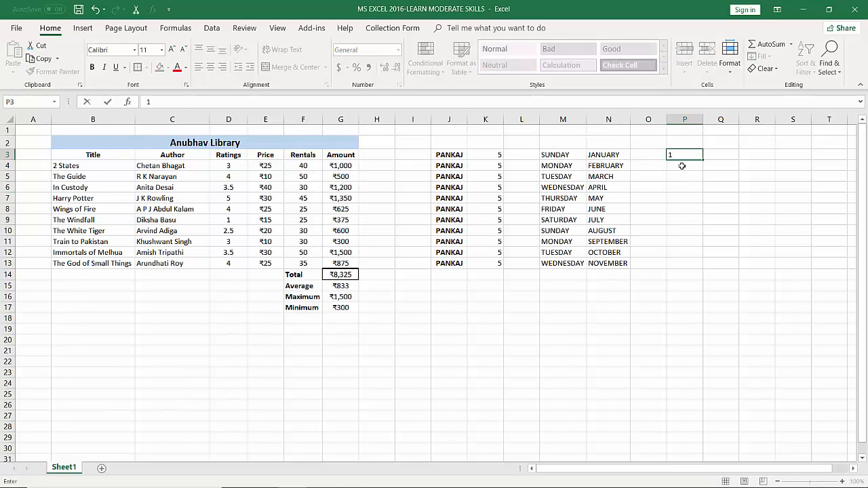
pyautogui.press('Return')
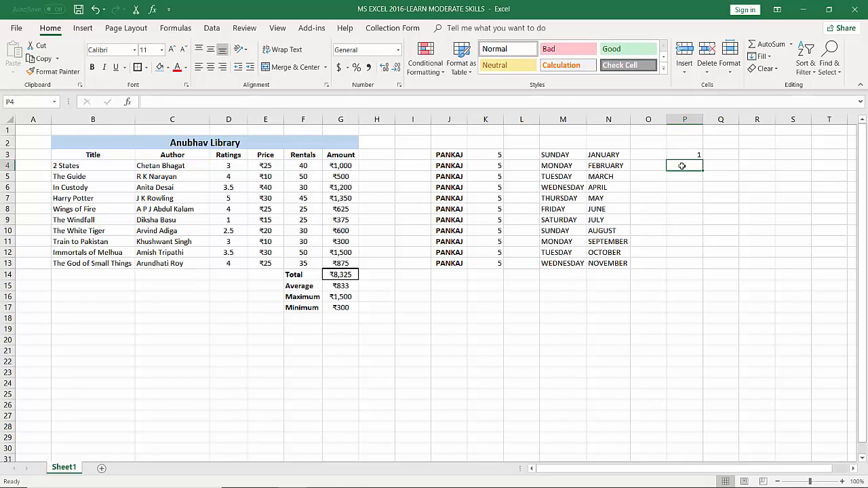
pyautogui.write('2')
pyautogui.click(698, 210)
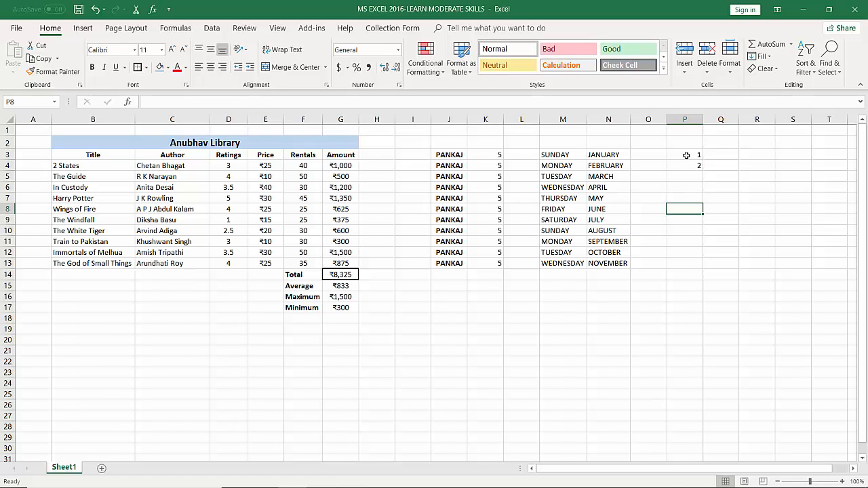
# Fill the number series from P3:P4 down to P13
pyautogui.moveTo(684, 156); pyautogui.dragTo(689, 167)
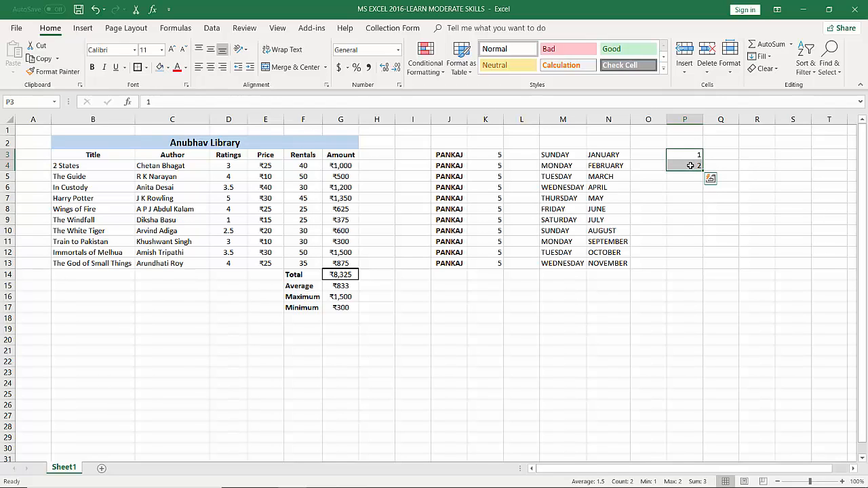
pyautogui.moveTo(703, 171); pyautogui.dragTo(703, 264)
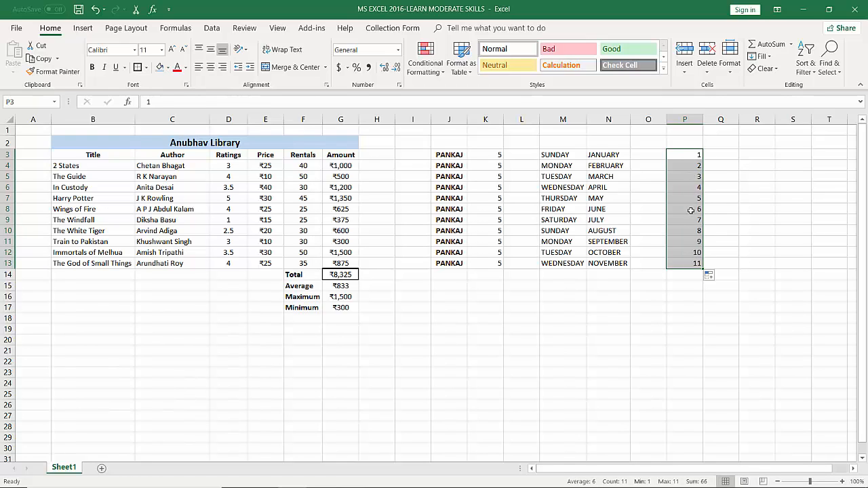
# Enter 5 in Q3 and 10 in Q4, and fill the series down to Q13
pyautogui.click(721, 156)
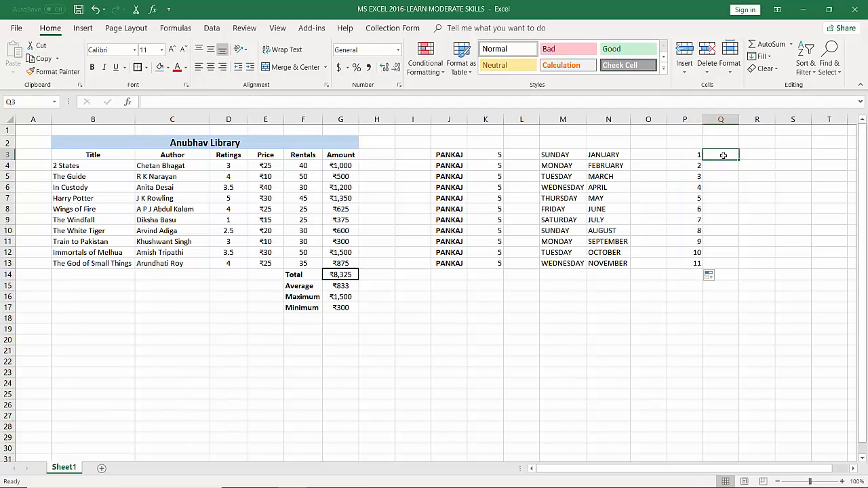
pyautogui.write('5')
pyautogui.press('Return')
pyautogui.write('10')
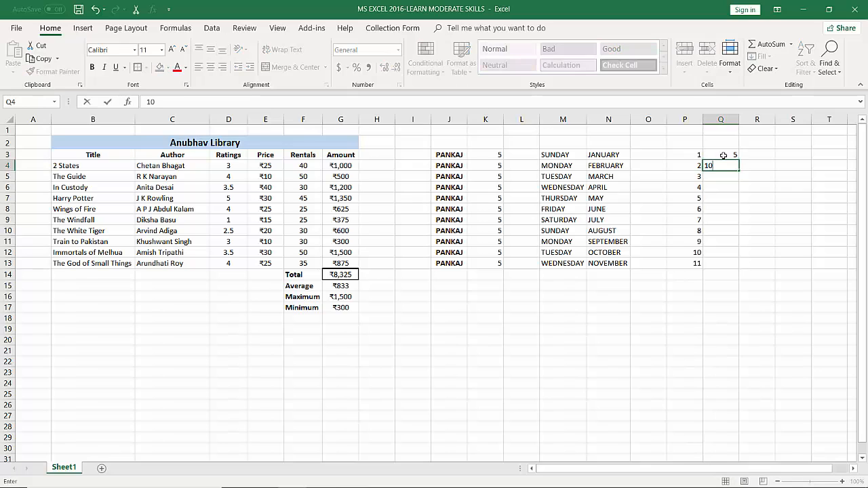
pyautogui.click(743, 198)
pyautogui.click(730, 180)
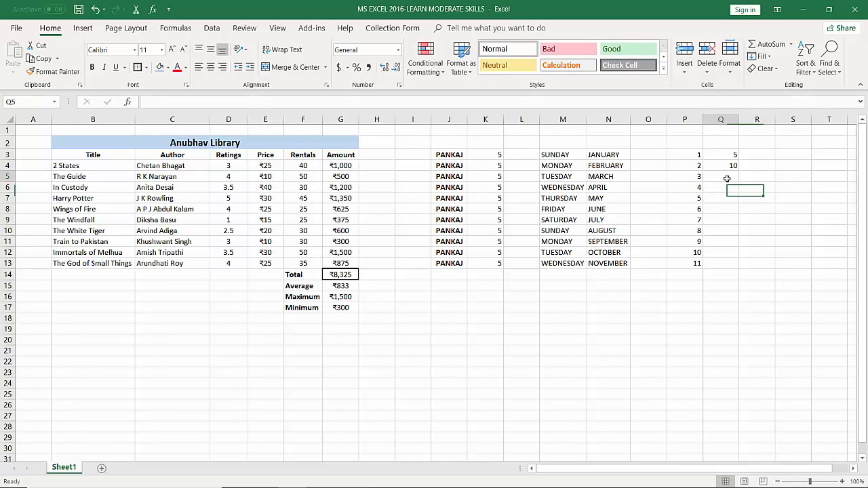
pyautogui.click(728, 188)
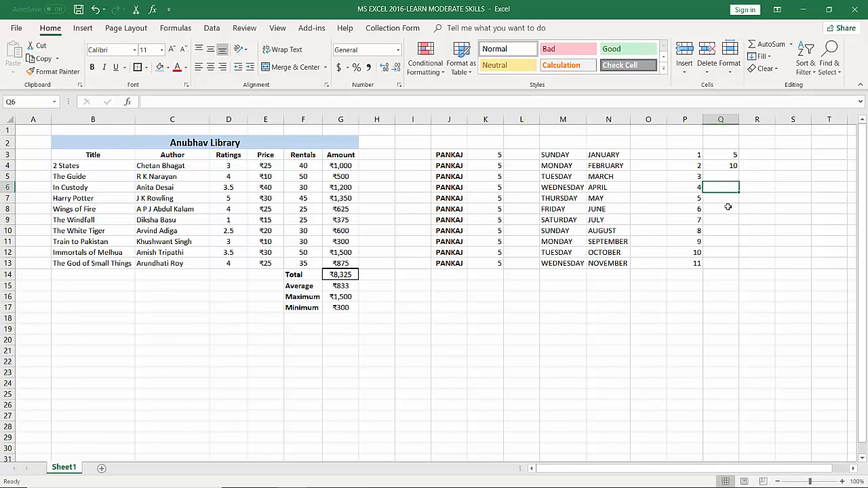
pyautogui.click(729, 207)
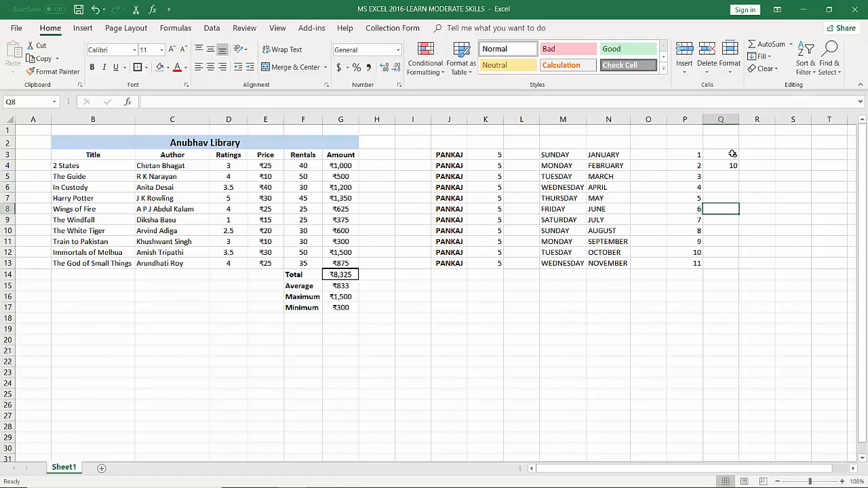
pyautogui.moveTo(733, 154); pyautogui.dragTo(730, 165)
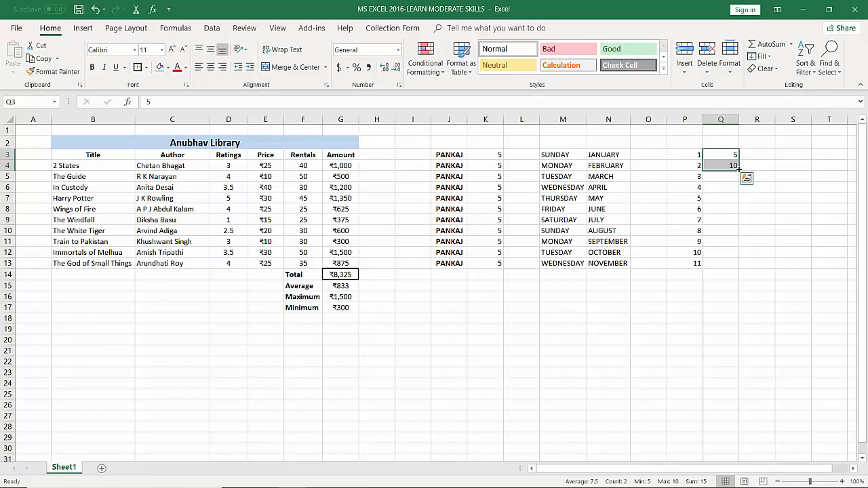
pyautogui.moveTo(739, 168); pyautogui.dragTo(745, 272)
# Clear all the AutoFill sample data from the range J3:Q13
pyautogui.click(467, 158)
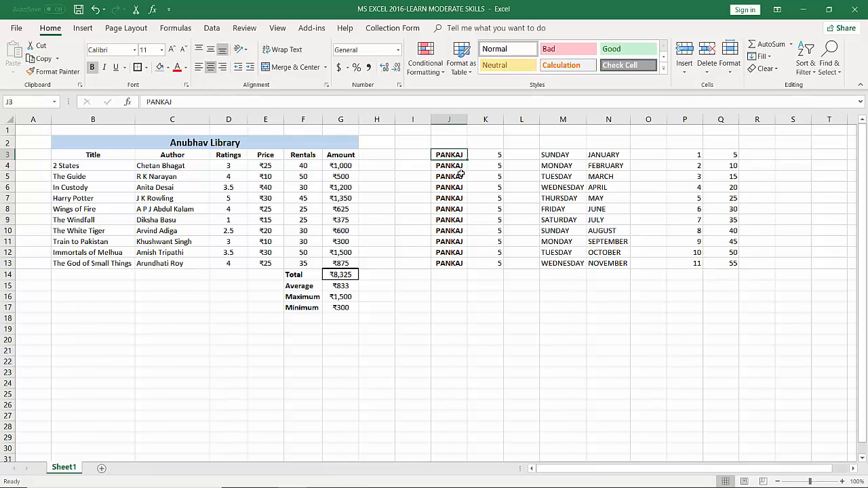
pyautogui.click(462, 174)
pyautogui.click(454, 158)
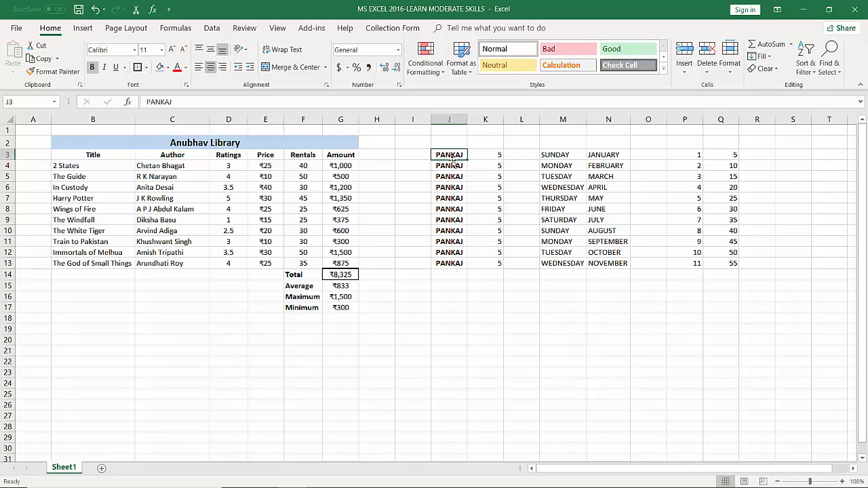
pyautogui.click(438, 141)
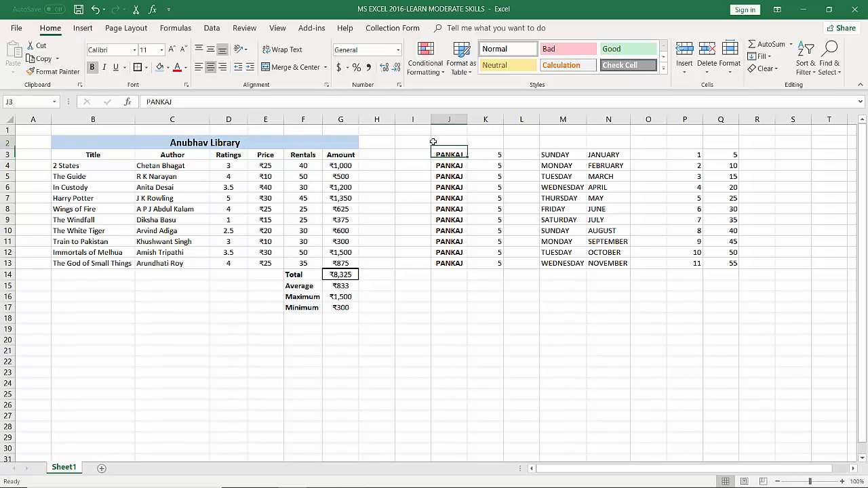
pyautogui.moveTo(434, 161); pyautogui.dragTo(735, 271)
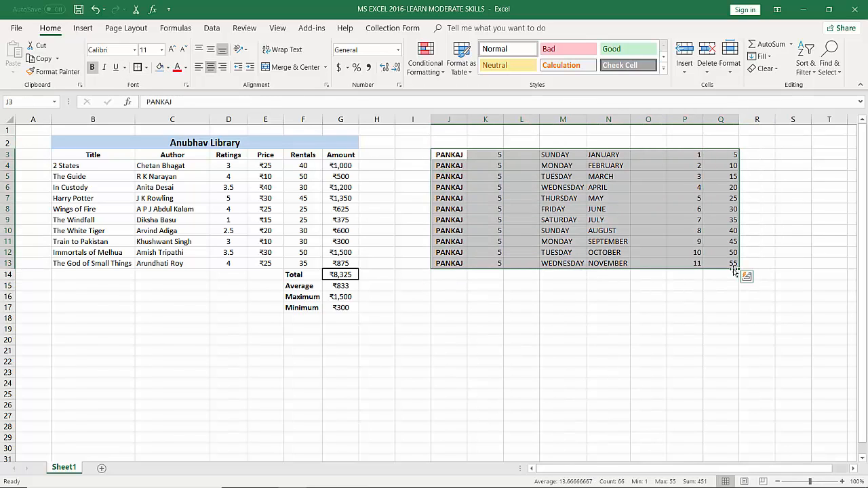
pyautogui.press('Delete')
pyautogui.moveTo(656, 241); pyautogui.dragTo(656, 231)
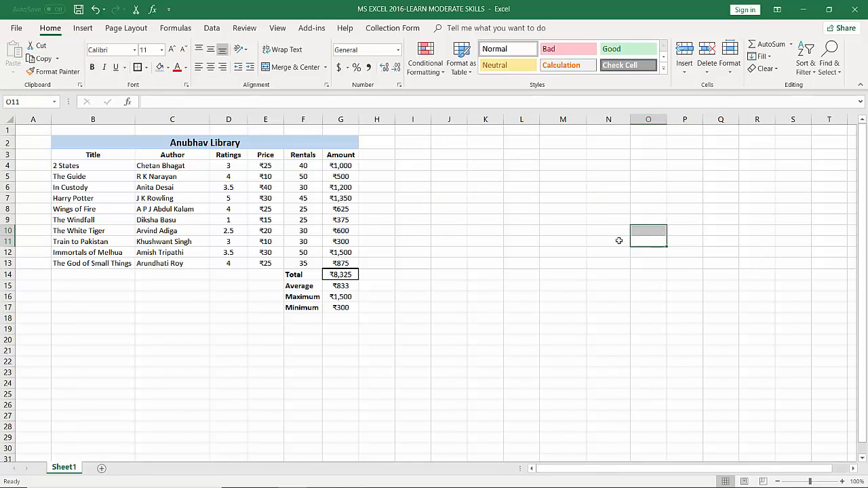
# Enter the starting dates 5th January in J3 and 6th January in J4
pyautogui.click(447, 157)
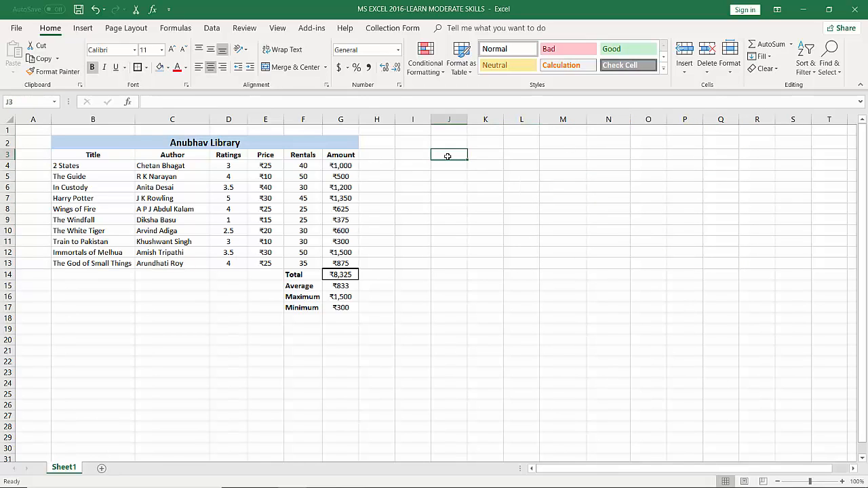
pyautogui.write('5th')
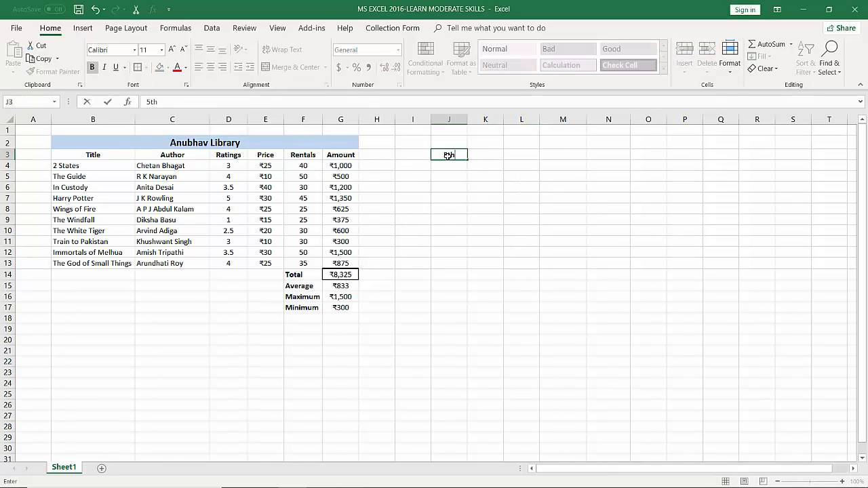
pyautogui.write(' January')
pyautogui.press('Return')
pyautogui.write('6th January')
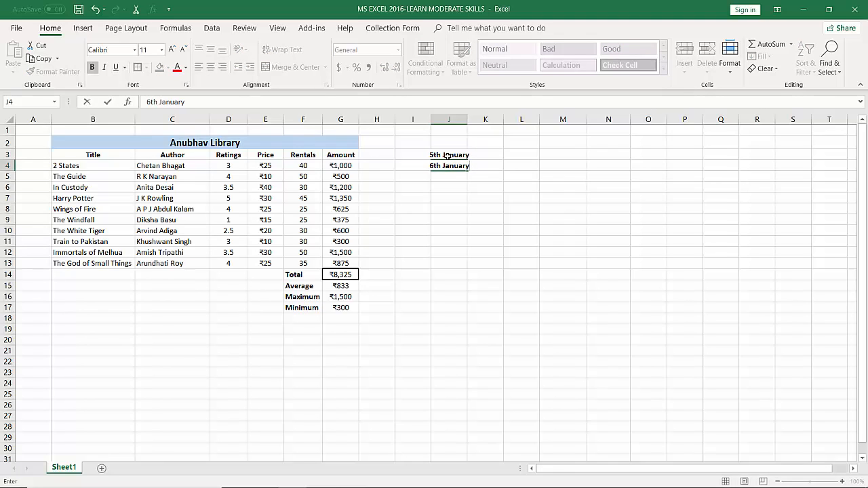
pyautogui.press('Return')
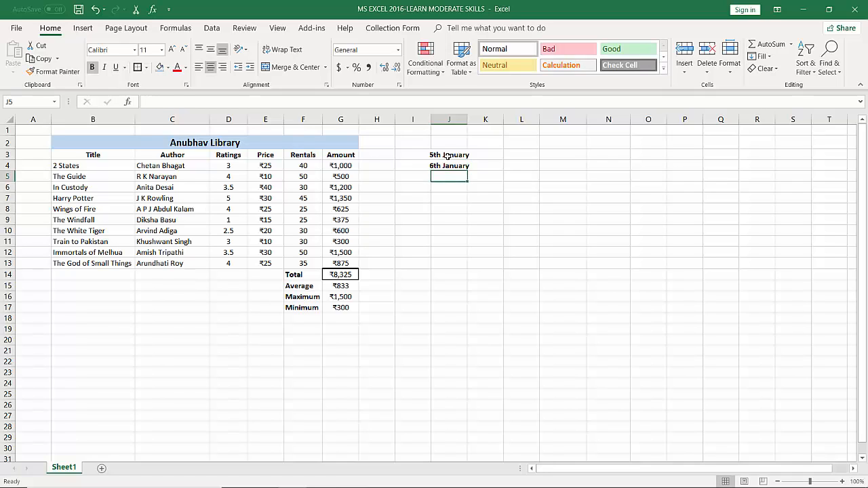
# Fill the date series from J3:J4 down to J15 and autofit the width of column J
pyautogui.moveTo(448, 156); pyautogui.dragTo(468, 171)
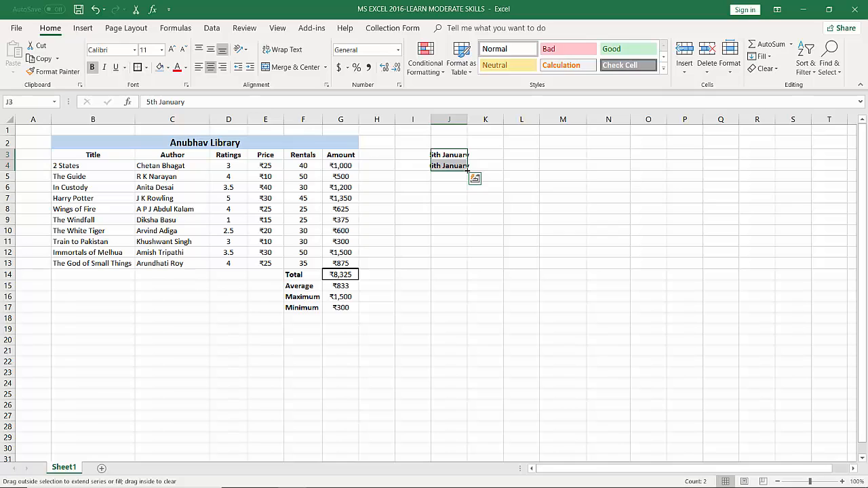
pyautogui.moveTo(468, 172); pyautogui.dragTo(471, 288)
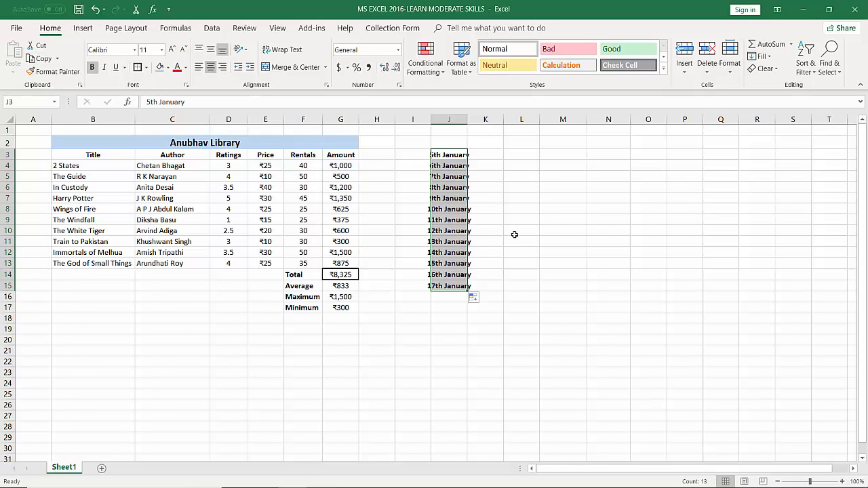
pyautogui.doubleClick(467, 119)
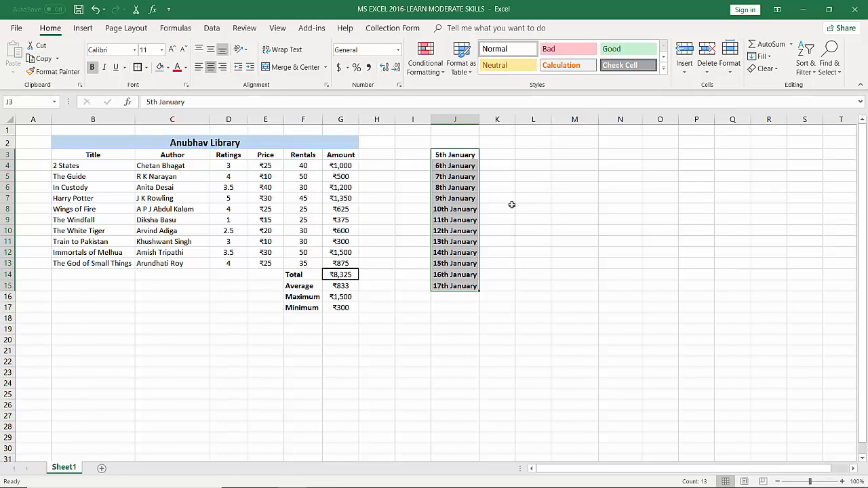
pyautogui.moveTo(430, 211); pyautogui.dragTo(464, 211)
pyautogui.click(503, 185)
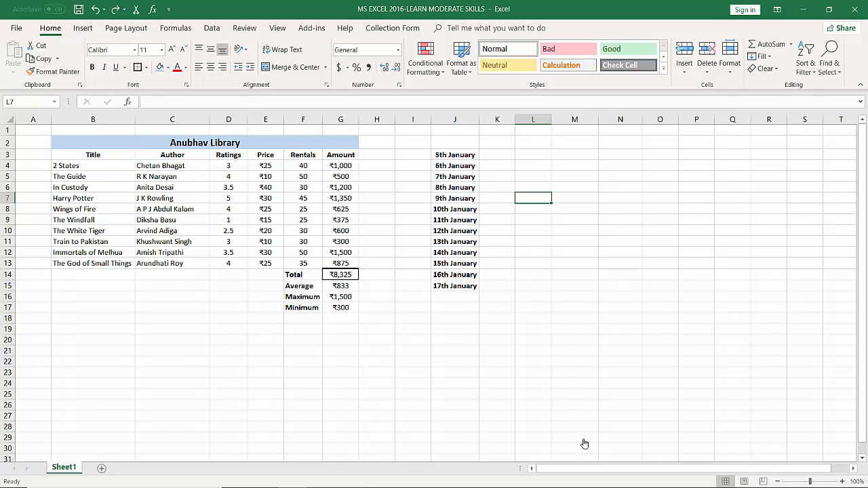
# Enter 2 in L3 and fill the repeated number down to L15
pyautogui.click(531, 153)
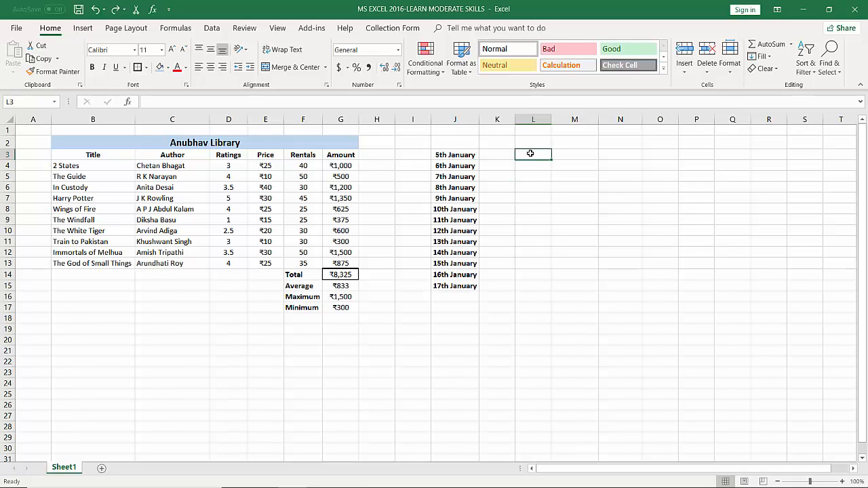
pyautogui.write('2')
pyautogui.moveTo(552, 159); pyautogui.dragTo(551, 292)
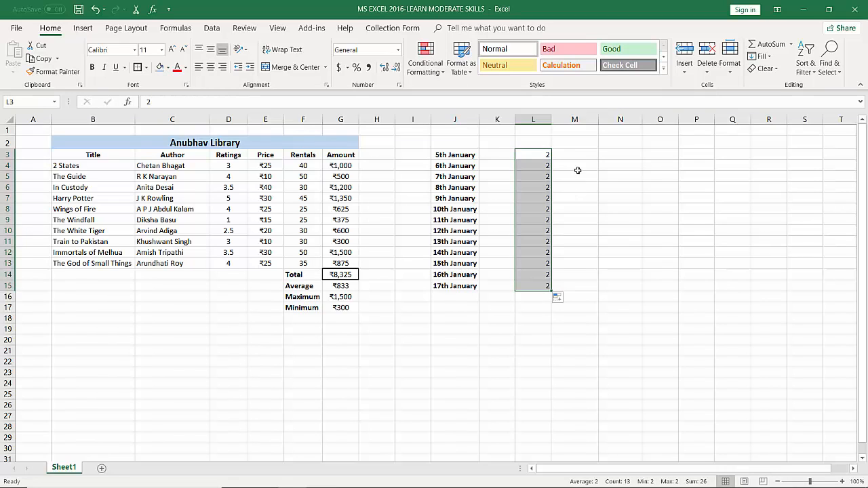
# Enter 5, 6, 7, 8, 9, 4, 5, 6, 3, 7, 5, 8 and 9 down cells M3 to M15
pyautogui.click(577, 157)
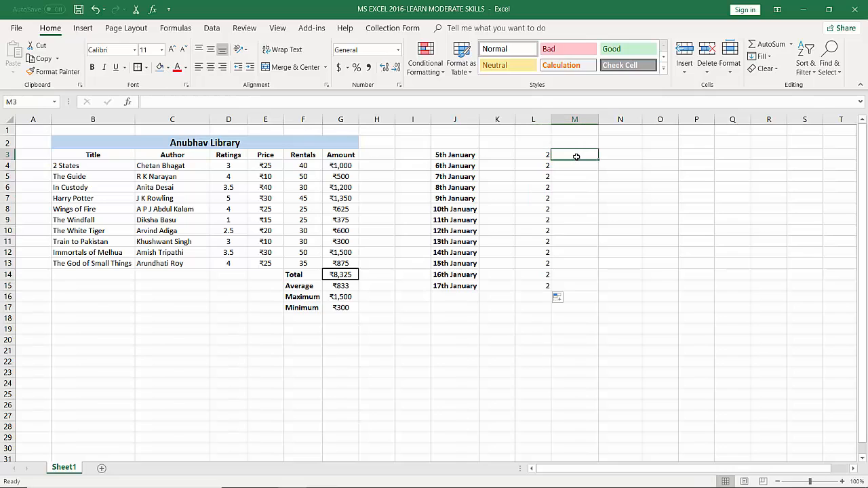
pyautogui.write('5')
pyautogui.press('Return')
pyautogui.write('6')
pyautogui.press('Return')
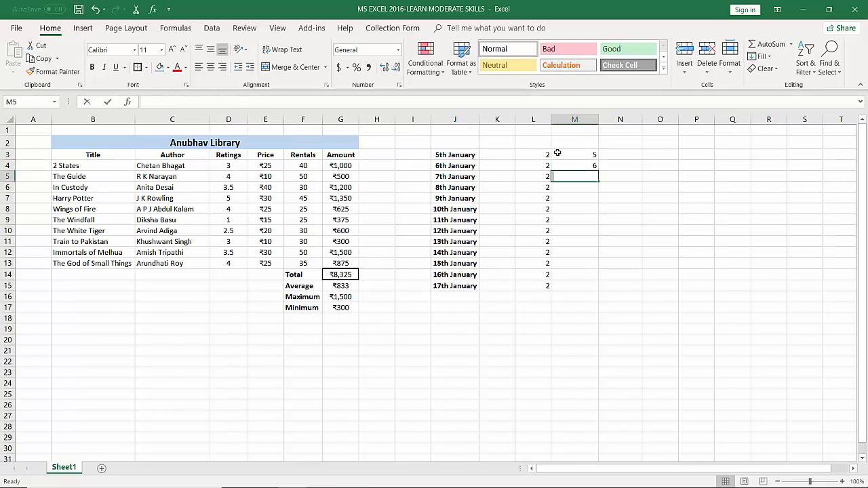
pyautogui.write('7')
pyautogui.press('Return')
pyautogui.write('8')
pyautogui.press('Return')
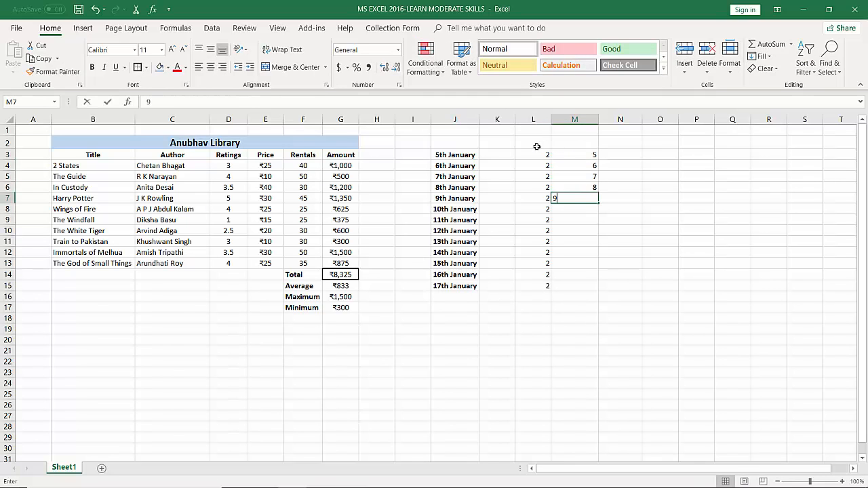
pyautogui.write('9')
pyautogui.press('Return')
pyautogui.write('4')
pyautogui.press('Return')
pyautogui.write('5')
pyautogui.press('Return')
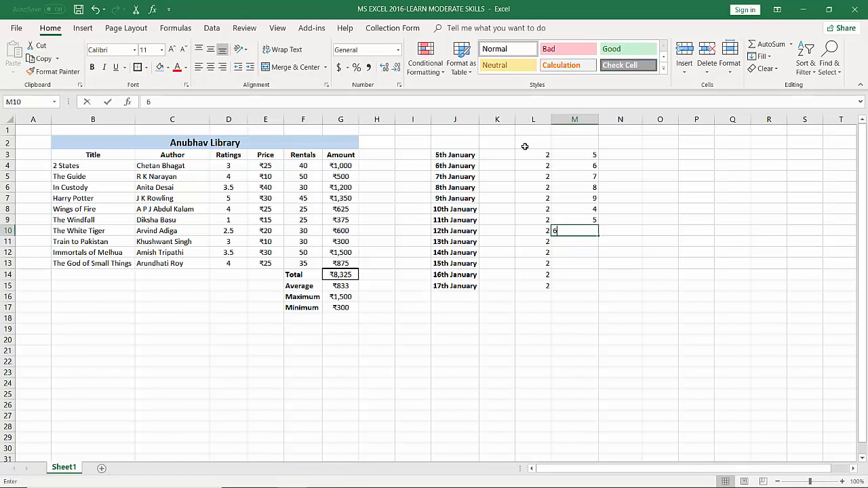
pyautogui.write('6')
pyautogui.press('Return')
pyautogui.write('3')
pyautogui.press('Return')
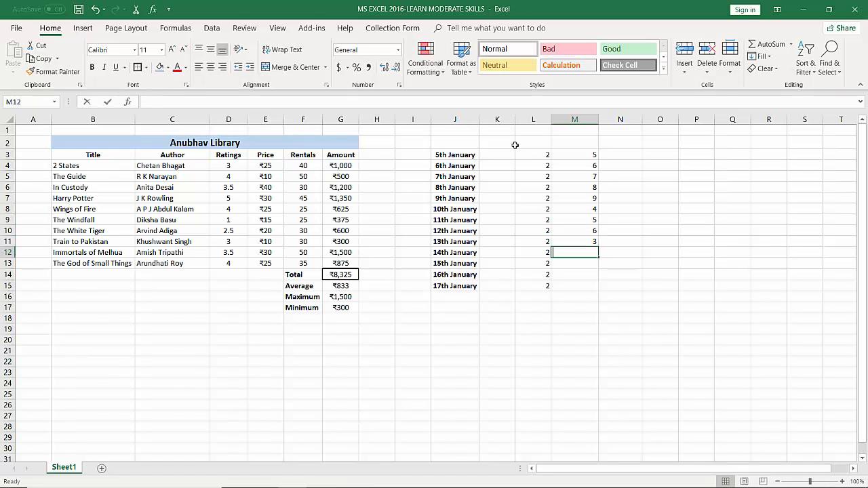
pyautogui.write('7')
pyautogui.press('Return')
pyautogui.write('5')
pyautogui.press('Return')
pyautogui.write('8')
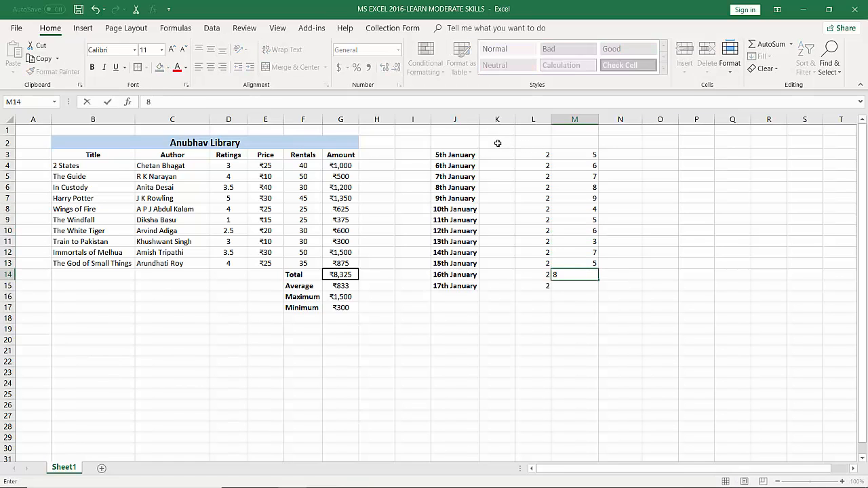
pyautogui.press('Return')
pyautogui.write('9')
pyautogui.press('Return')
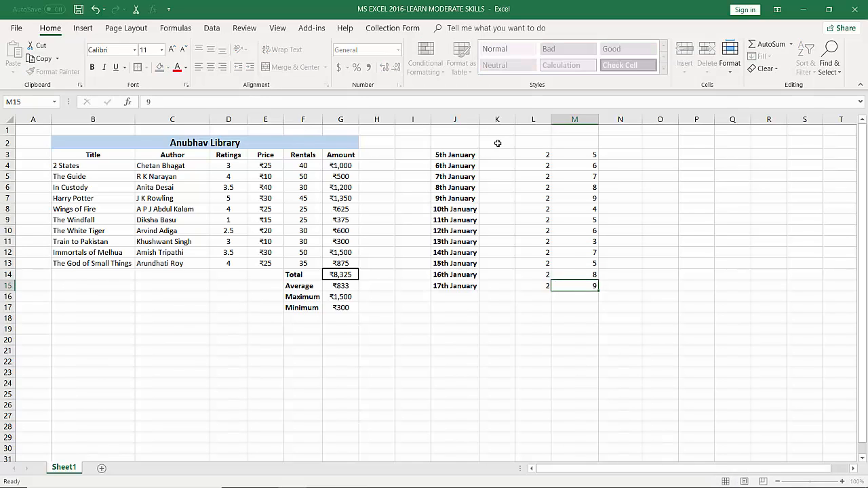
# Enter the formula =L3*M3 in N3 to multiply the first pair of numbers, and reselect the cell
pyautogui.click(622, 159)
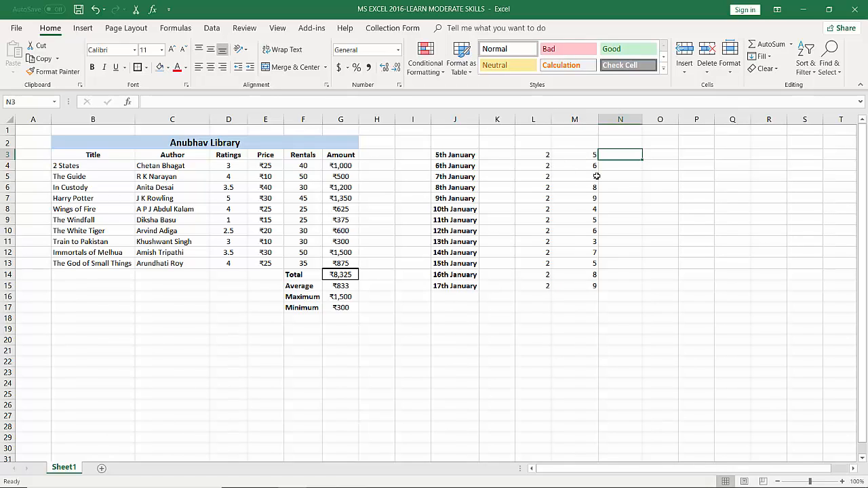
pyautogui.write('=')
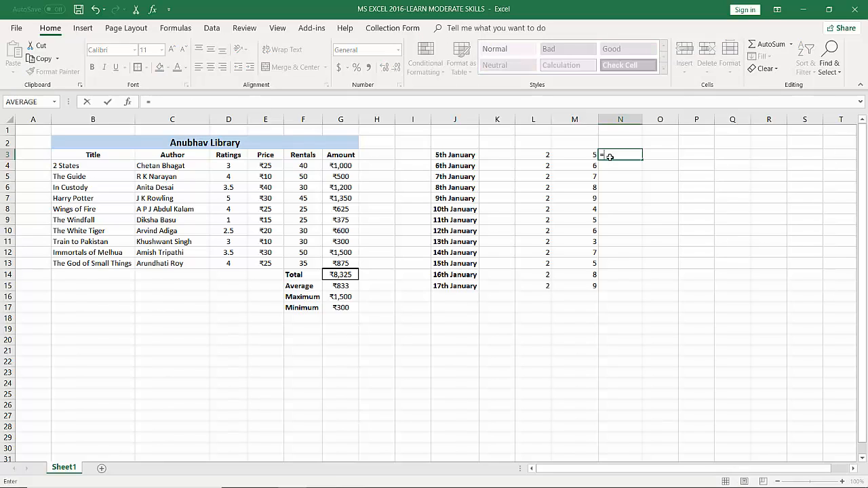
pyautogui.click(537, 156)
pyautogui.write('*')
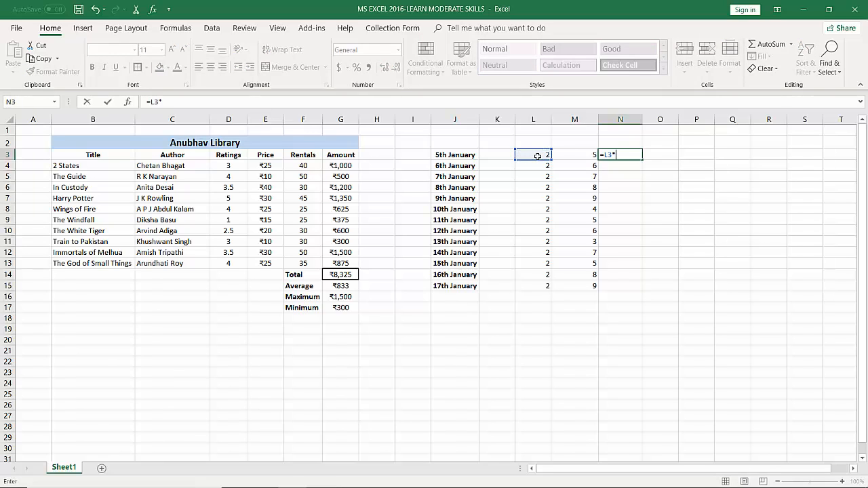
pyautogui.click(581, 154)
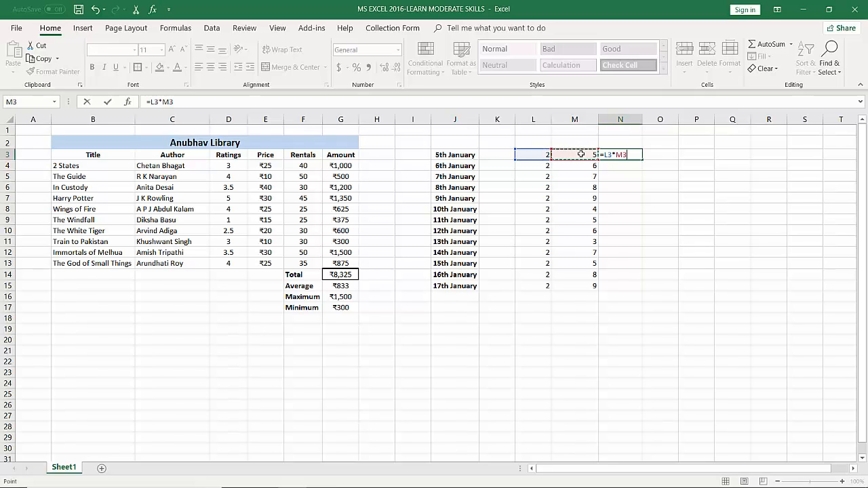
pyautogui.press('Return')
pyautogui.click(614, 154)
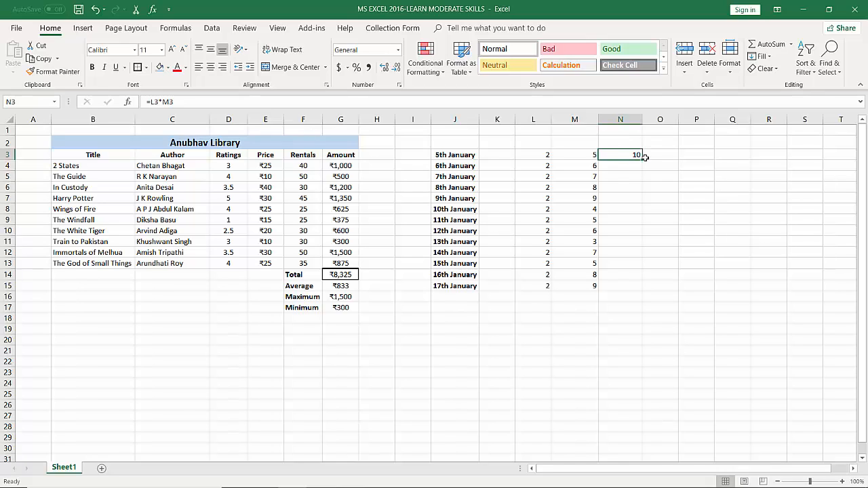
# AutoFill the multiplication formula from N3 down to N15, and undo the fill
pyautogui.moveTo(642, 160); pyautogui.dragTo(641, 289)
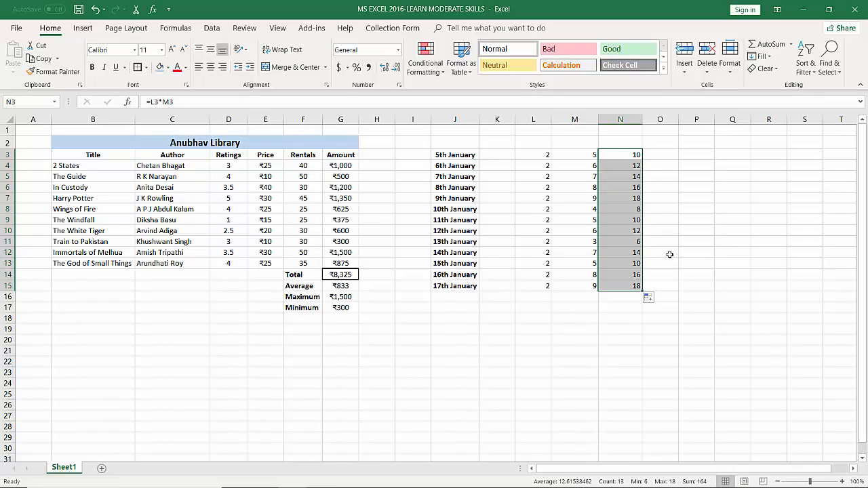
pyautogui.hotkey('ctrl', 'z')
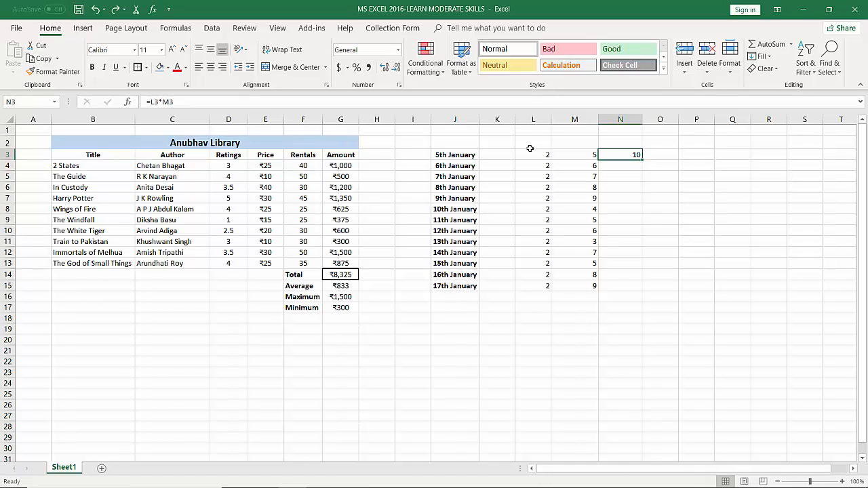
# Copy the formula in N3, paste it over N3:N15, and undo the paste
pyautogui.hotkey('ctrl', 'c')
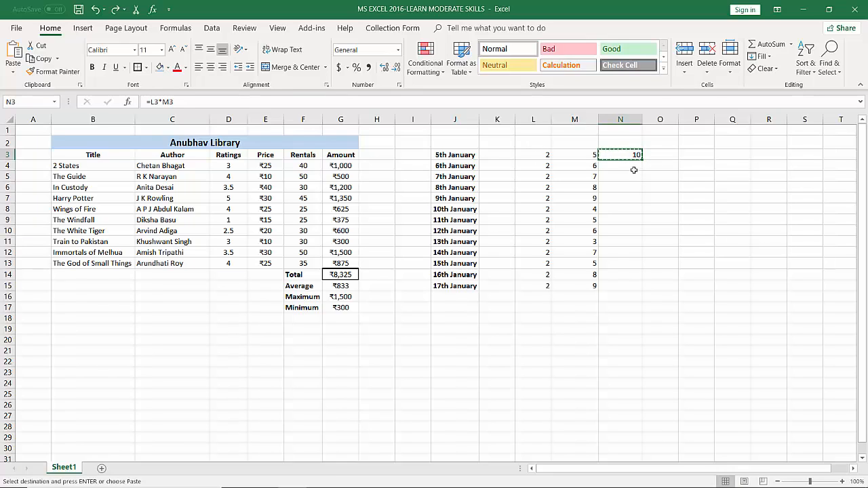
pyautogui.hotkey('shift', 'Down')
pyautogui.hotkey('shift', 'Down')
pyautogui.hotkey('shift', 'Down')
pyautogui.hotkey('shift', 'Down')
pyautogui.hotkey('shift', 'Down')
pyautogui.hotkey('shift', 'Down')
pyautogui.hotkey('shift', 'Down')
pyautogui.hotkey('shift', 'Down')
pyautogui.hotkey('shift', 'Down')
pyautogui.hotkey('shift', 'Down')
pyautogui.hotkey('shift', 'Down')
pyautogui.hotkey('shift', 'Down')
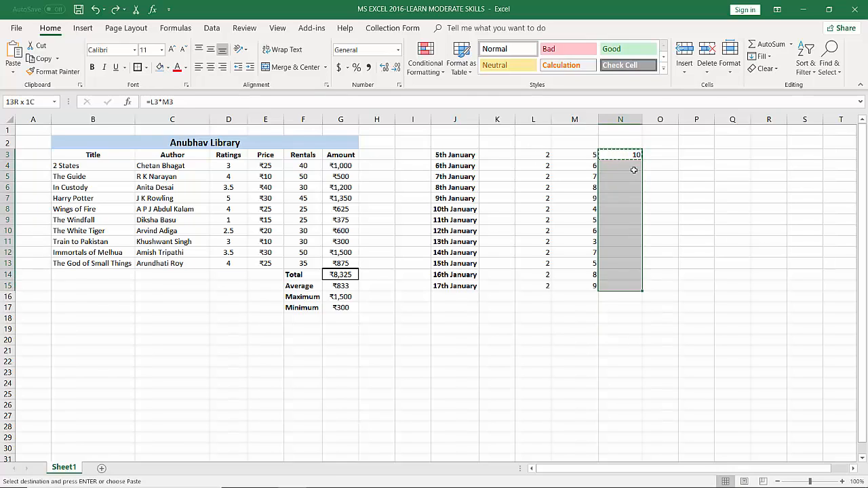
pyautogui.press('Return')
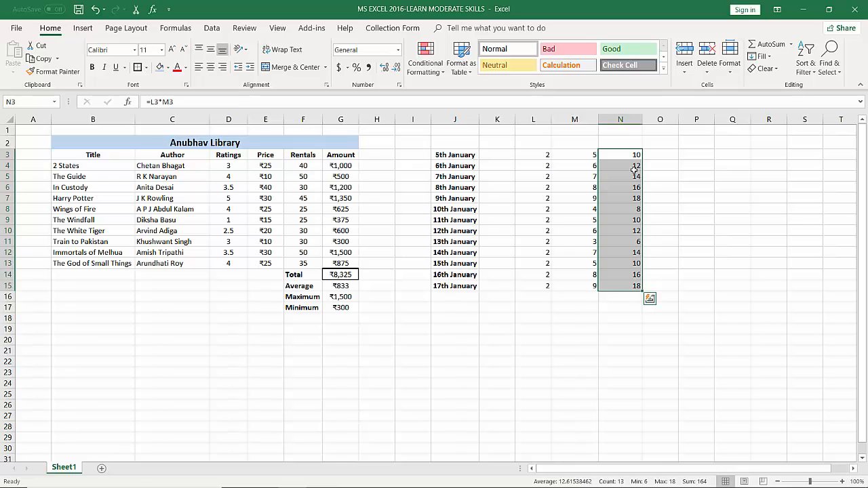
pyautogui.hotkey('ctrl', 'z')
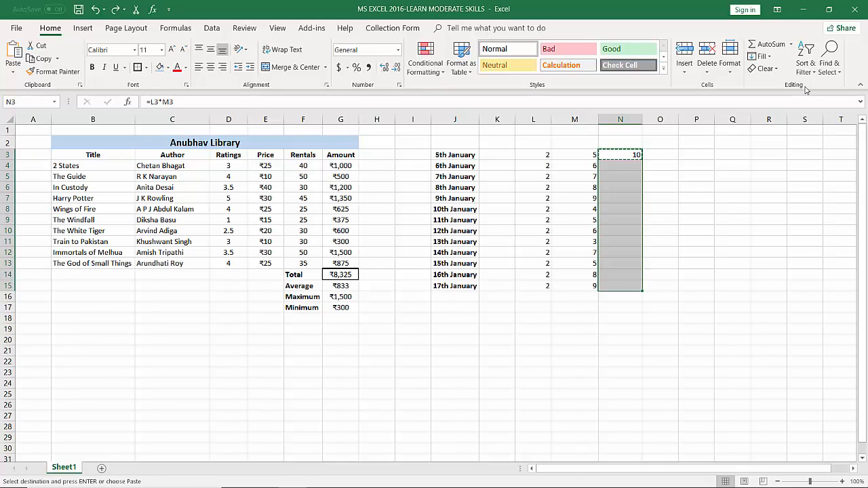
# Cancel the pending copy of N3 and AutoFill its formula down to N15 to match the adjacent data
pyautogui.click(694, 218)
pyautogui.click(626, 156)
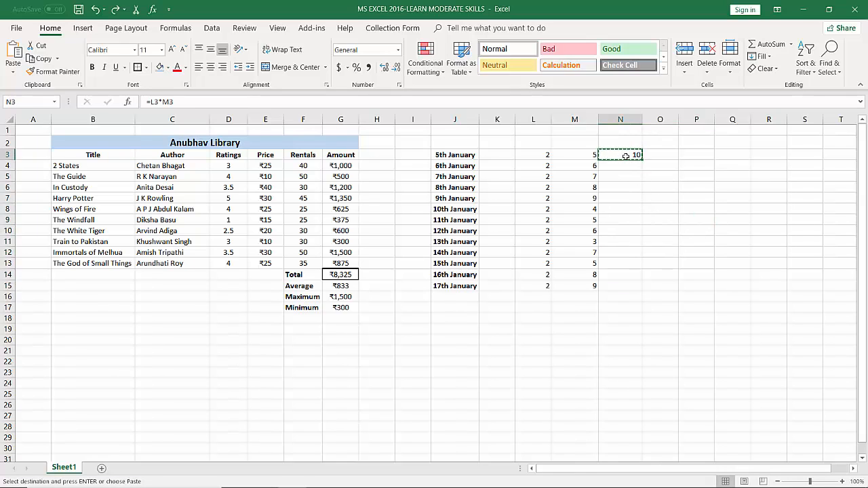
pyautogui.press('Escape')
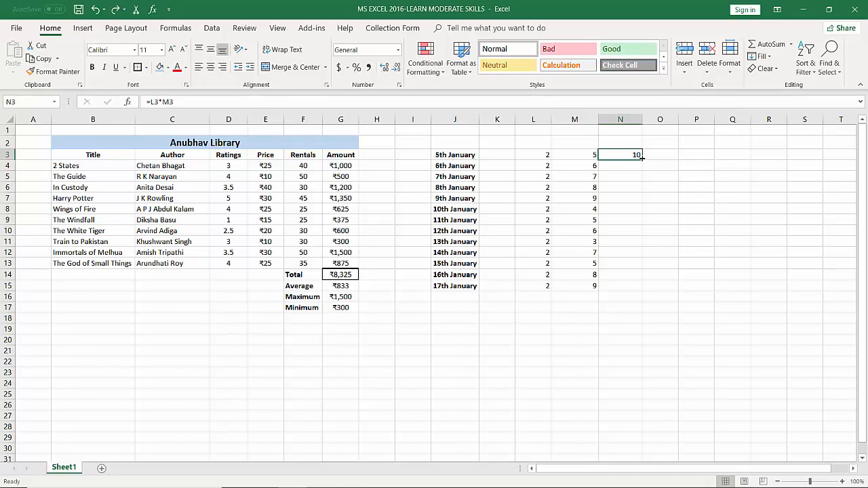
pyautogui.doubleClick(642, 157)
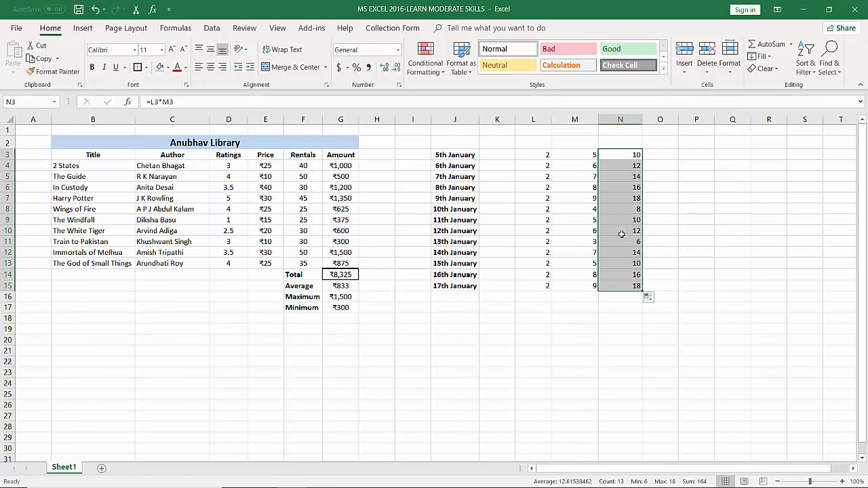
pyautogui.click(702, 239)
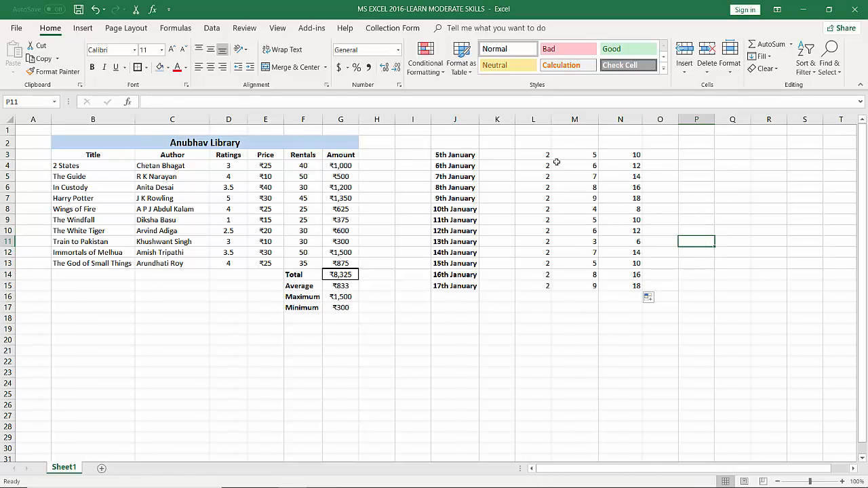
# Clear the practice numbers and products in L3:N15 and the Amount values in G4:G13
pyautogui.moveTo(541, 157); pyautogui.dragTo(627, 284)
pyautogui.press('Delete')
pyautogui.moveTo(343, 164); pyautogui.dragTo(339, 263)
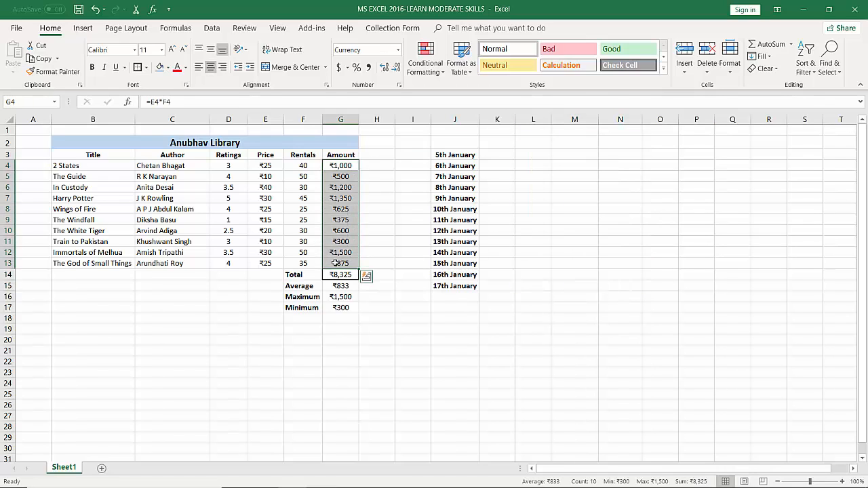
pyautogui.click(344, 262)
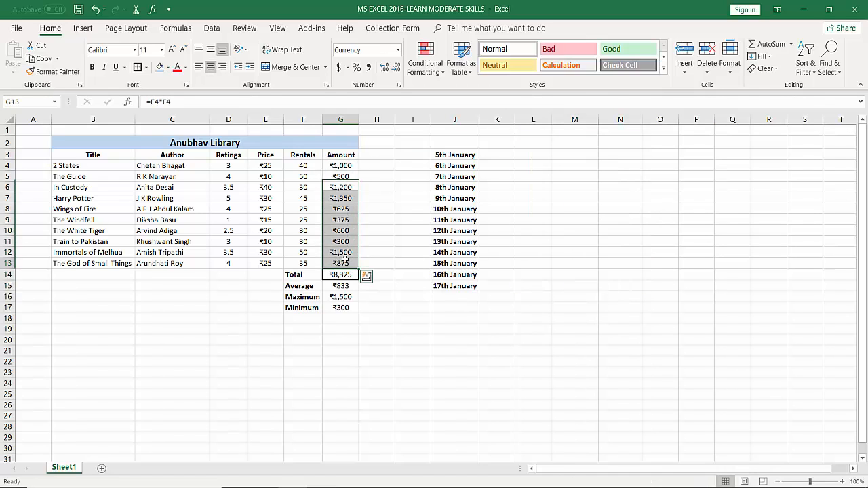
pyautogui.click(347, 169)
pyautogui.moveTo(347, 178); pyautogui.dragTo(344, 268)
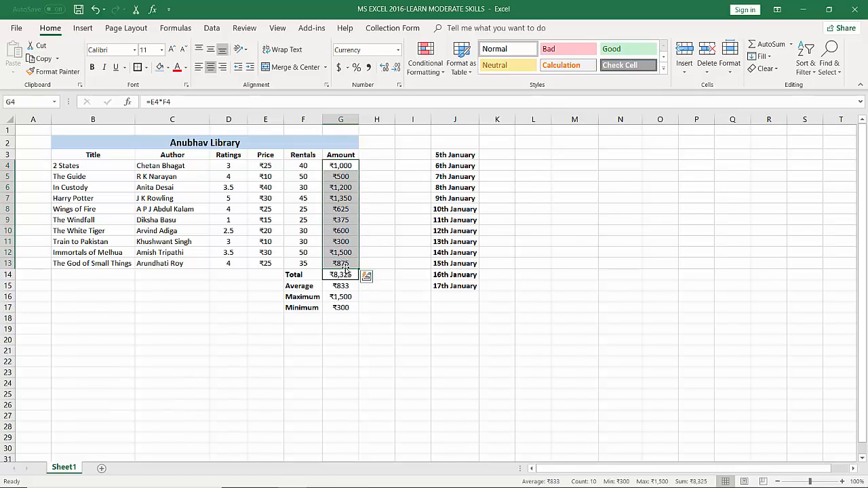
pyautogui.press('Delete')
# Enter the formula =E4*F4 in G4 to multiply the first book's price by its rentals
pyautogui.click(342, 169)
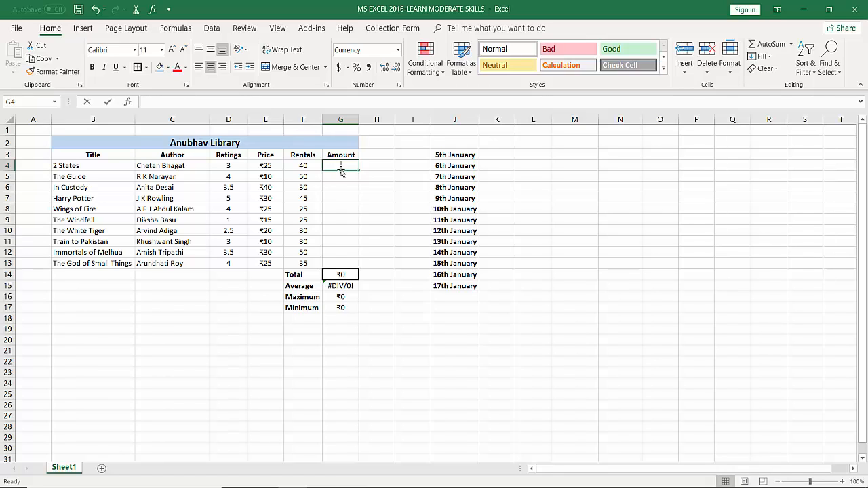
pyautogui.write('=')
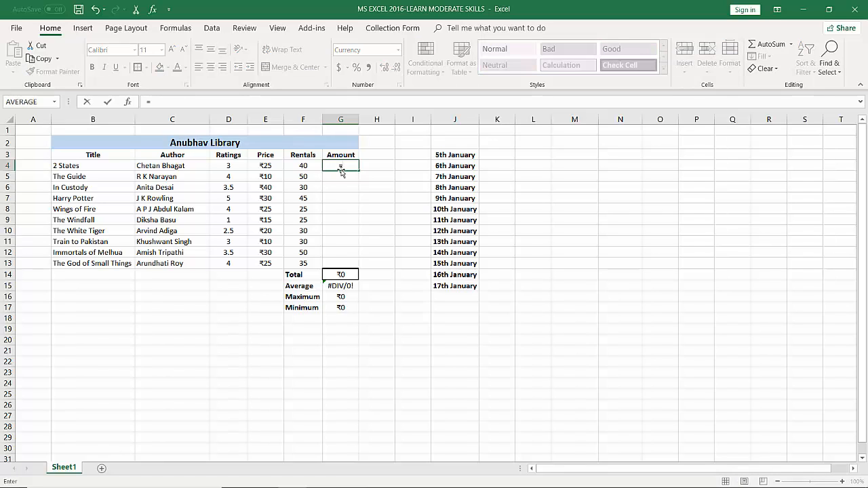
pyautogui.click(262, 165)
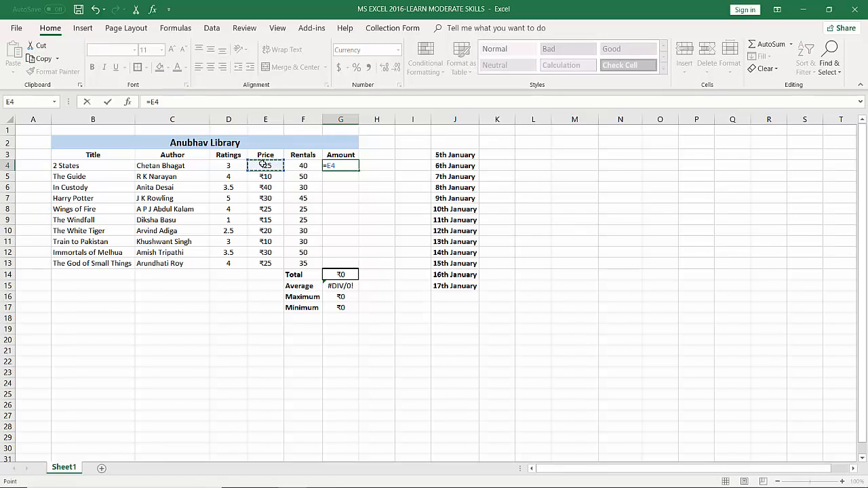
pyautogui.write('*')
pyautogui.click(296, 164)
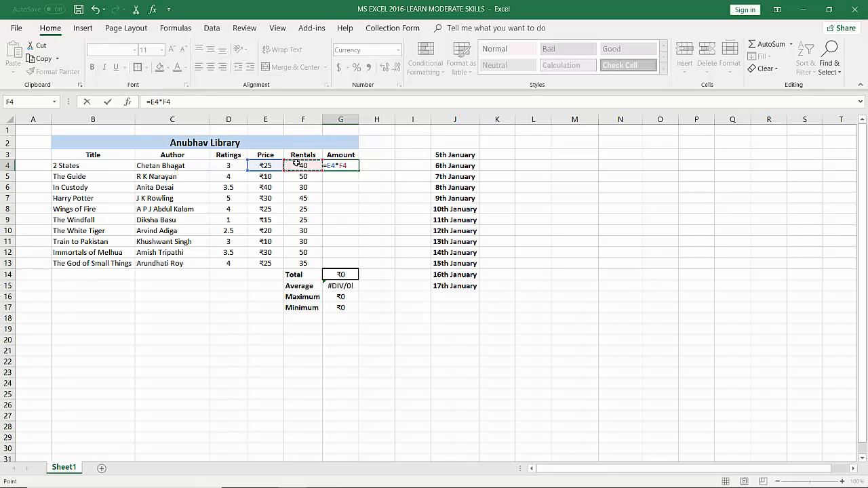
pyautogui.press('Return')
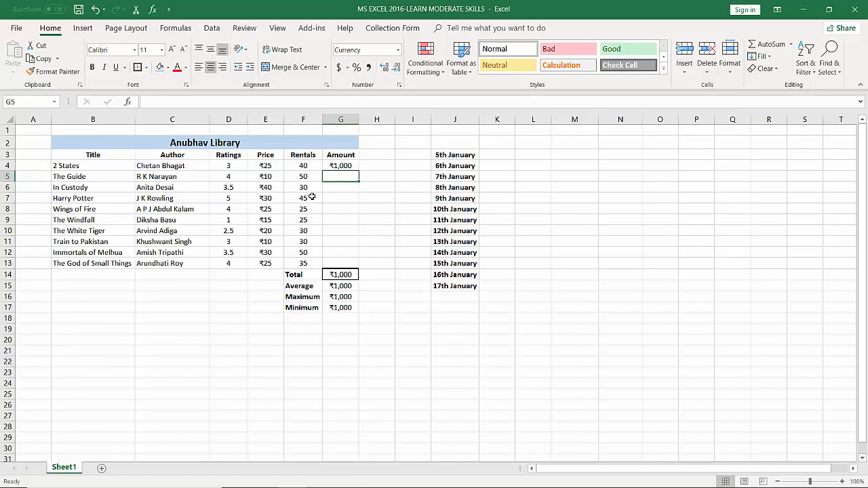
# Copy the Amount formula in G4, paste it over G4:G13, and undo the paste
pyautogui.click(347, 165)
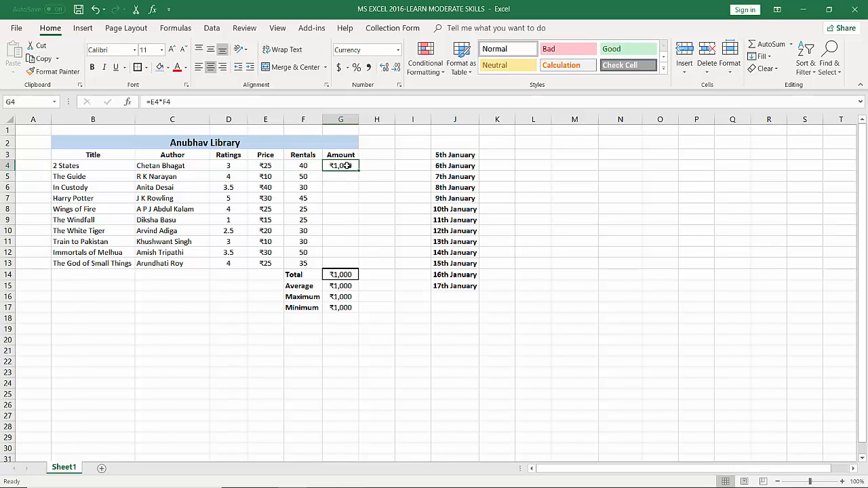
pyautogui.hotkey('ctrl', 'c')
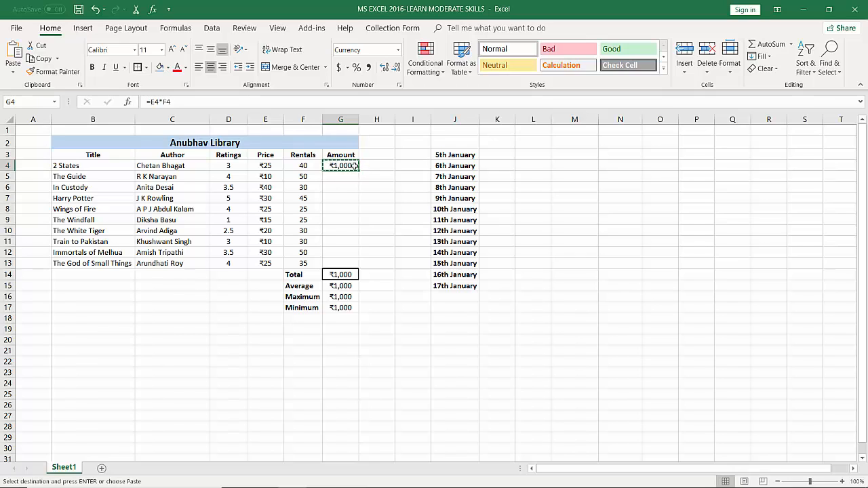
pyautogui.hotkey('shift', 'Down')
pyautogui.hotkey('shift', 'Down')
pyautogui.hotkey('shift', 'Down')
pyautogui.hotkey('shift', 'Down')
pyautogui.hotkey('shift', 'Down')
pyautogui.hotkey('shift', 'Down')
pyautogui.hotkey('shift', 'Down')
pyautogui.hotkey('shift', 'Down')
pyautogui.hotkey('shift', 'Down')
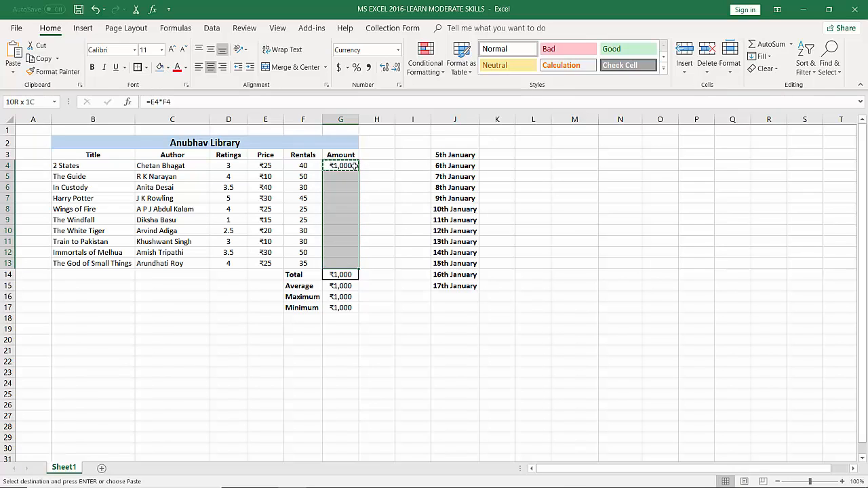
pyautogui.press('Return')
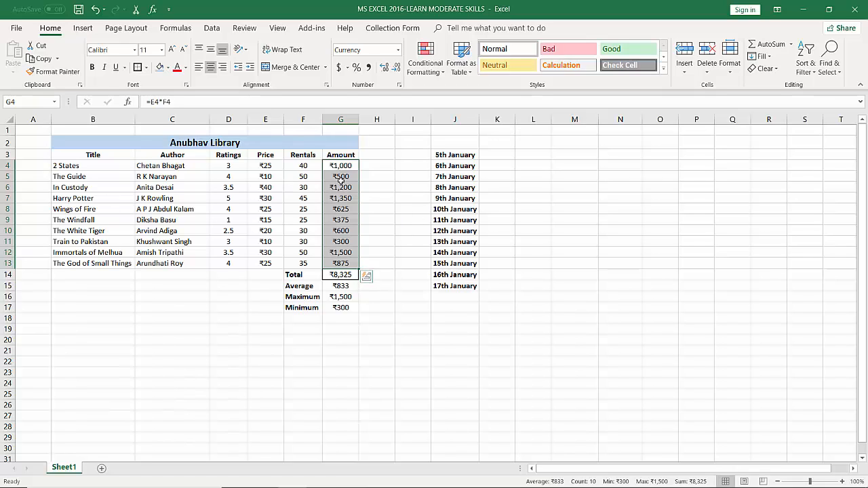
pyautogui.hotkey('ctrl', 'd')
pyautogui.hotkey('ctrl', 'z')
pyautogui.click(383, 187)
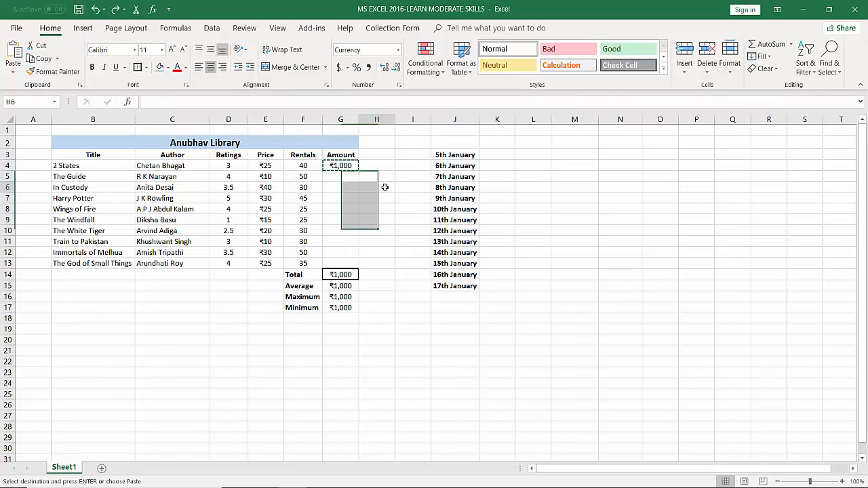
# Cancel the pending copy of G4 and AutoFill its Amount formula down to G13
pyautogui.click(341, 166)
pyautogui.press('Escape')
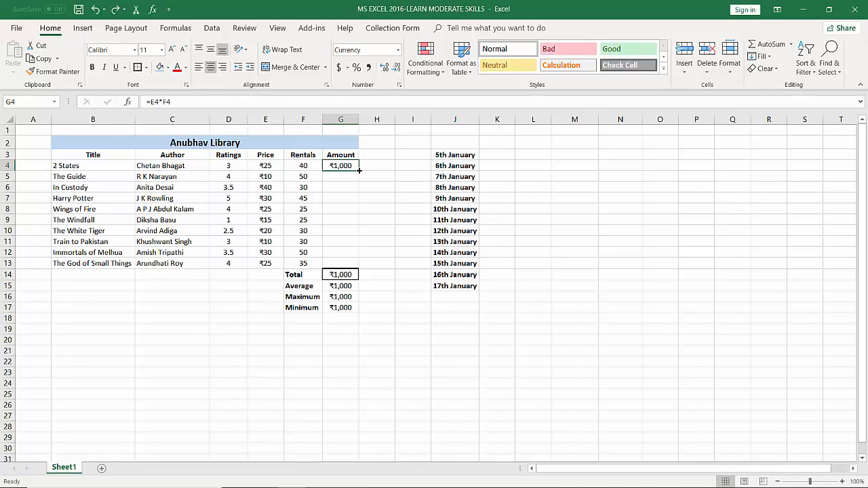
pyautogui.doubleClick(359, 171)
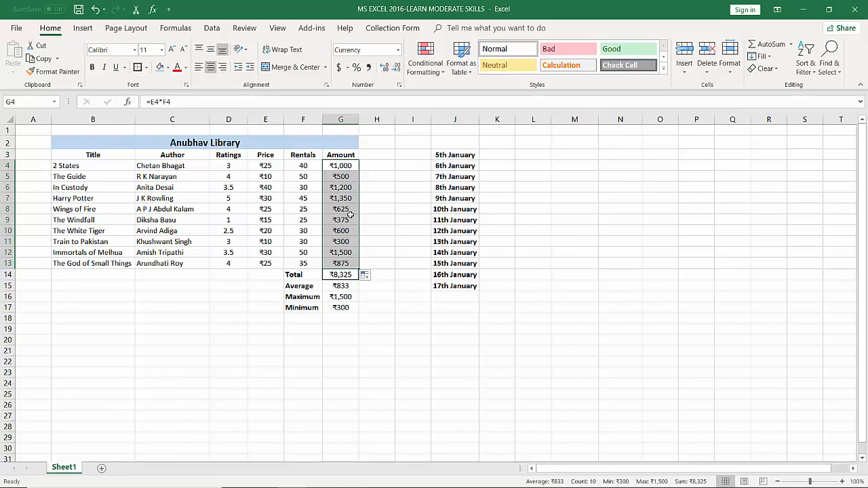
pyautogui.click(501, 221)
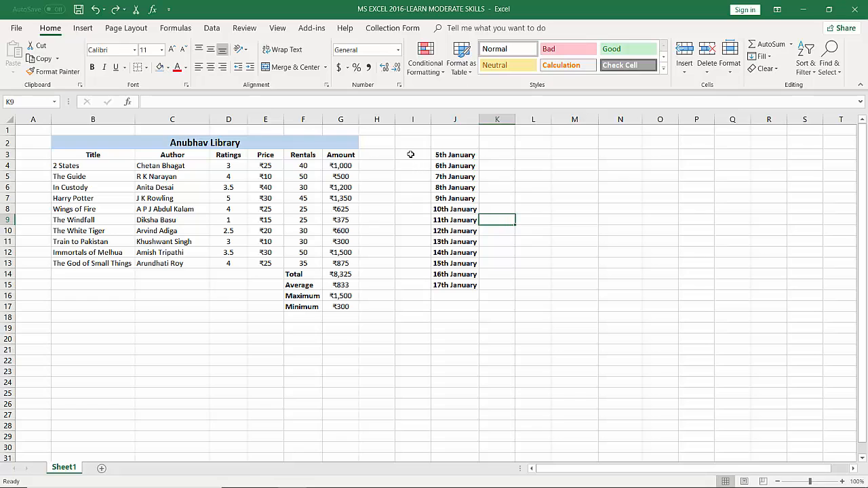
# Clear the date list in I3:K15 together with the Total, Average, Maximum and Minimum rows in E14:G17
pyautogui.moveTo(405, 155); pyautogui.dragTo(489, 287)
pyautogui.moveTo(262, 274); pyautogui.dragTo(355, 310)
pyautogui.press('Delete')
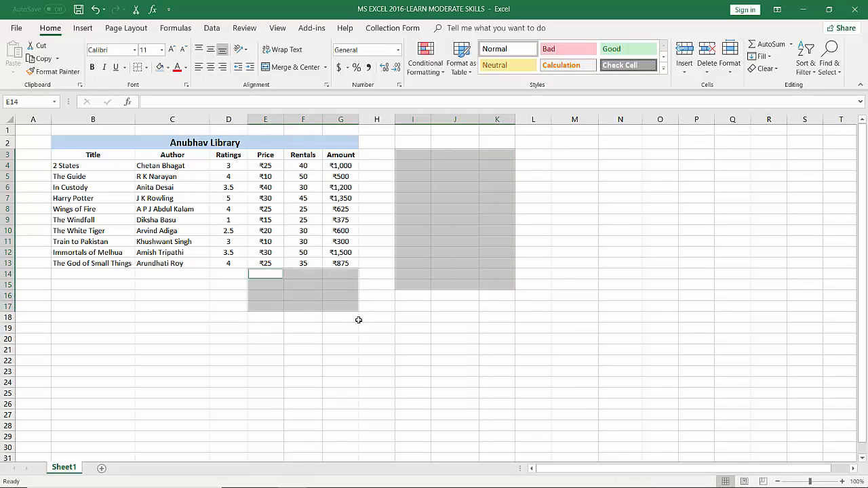
pyautogui.click(461, 349)
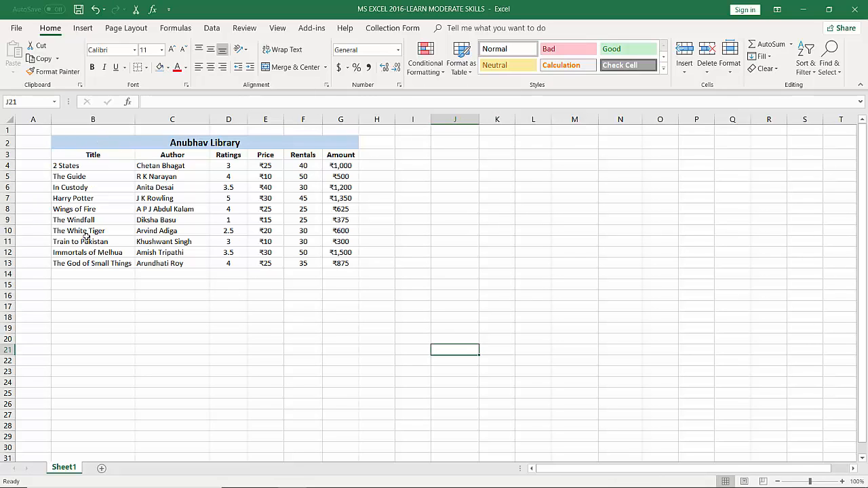
# Apply a custom sort to the book table B3:G13 by Title, on cell values, in A to Z order
pyautogui.click(56, 155)
pyautogui.moveTo(57, 155); pyautogui.dragTo(355, 264)
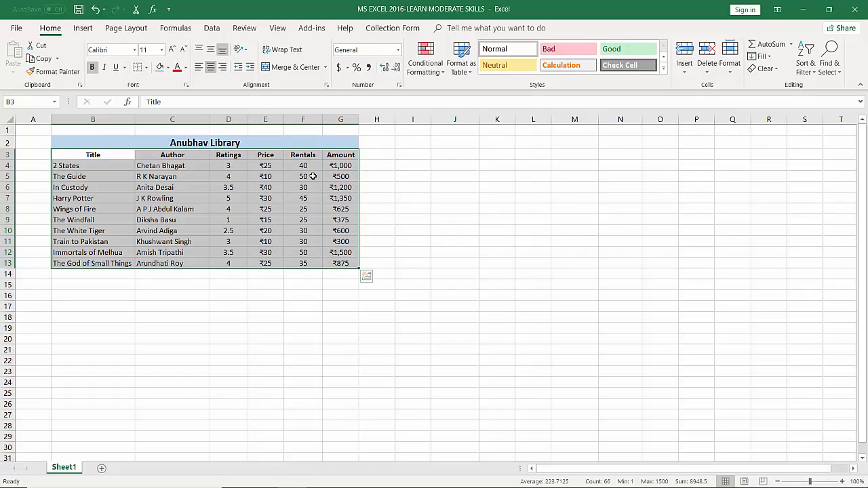
pyautogui.click(796, 73)
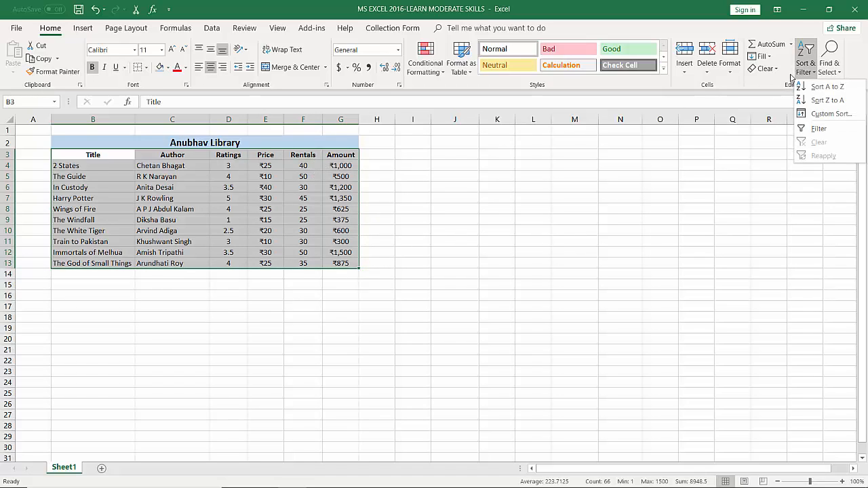
pyautogui.click(817, 113)
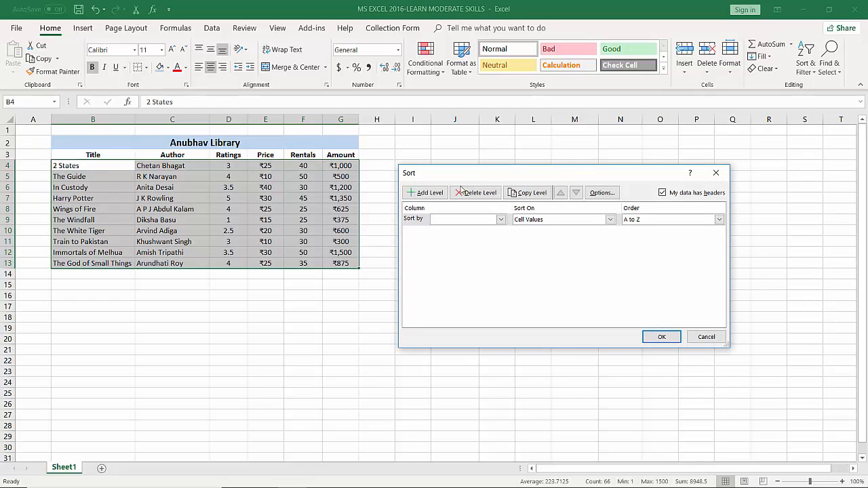
pyautogui.click(479, 219)
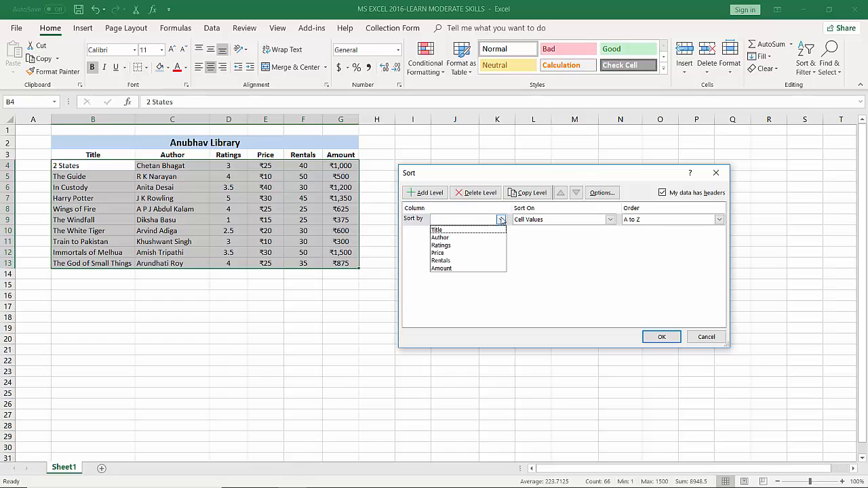
pyautogui.click(468, 231)
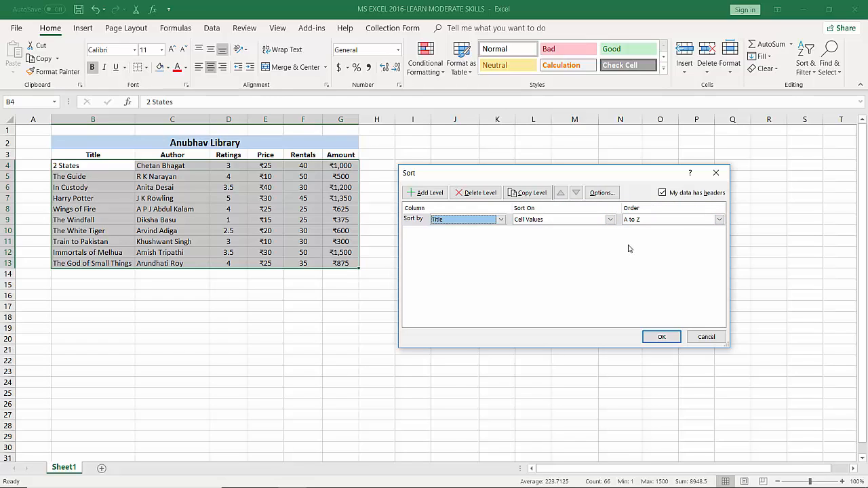
pyautogui.click(661, 337)
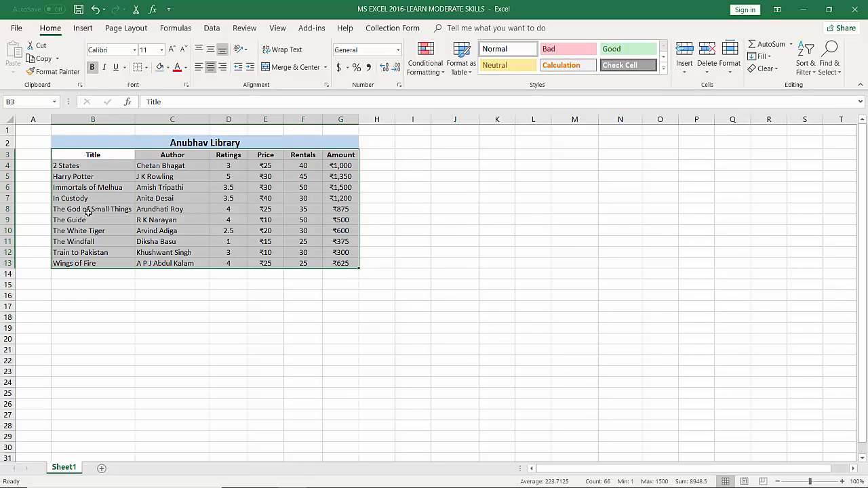
pyautogui.click(61, 178)
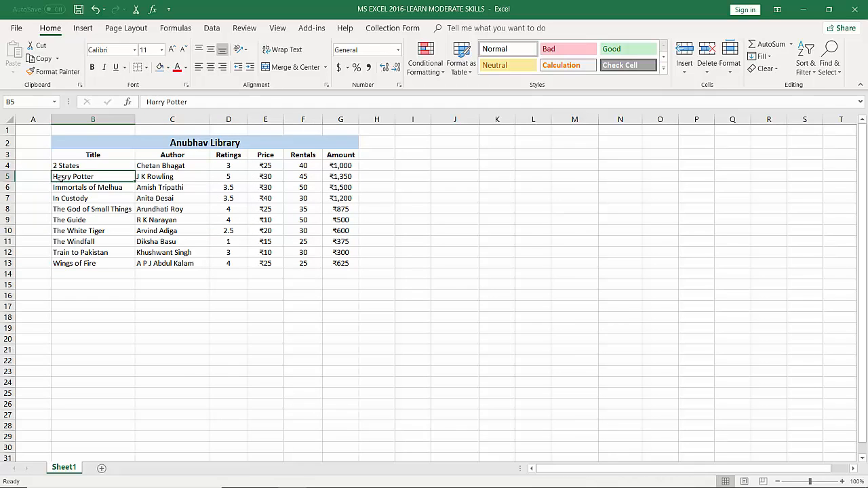
pyautogui.click(65, 266)
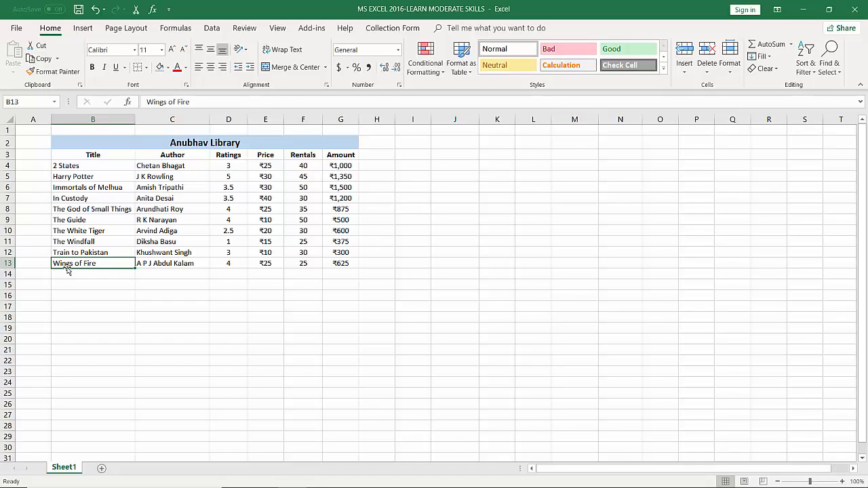
pyautogui.click(68, 178)
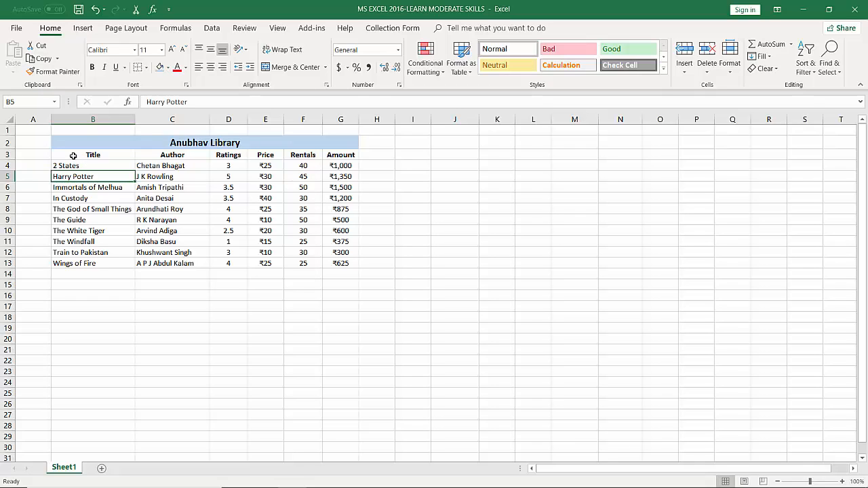
# Sort the book table B3:G13 by Amount on cell values, smallest to largest, and undo the sort
pyautogui.moveTo(72, 156); pyautogui.dragTo(324, 260)
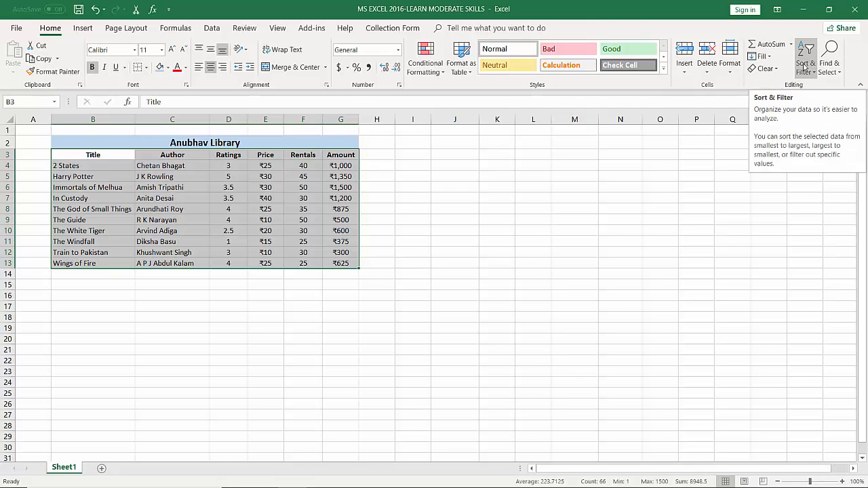
pyautogui.click(211, 29)
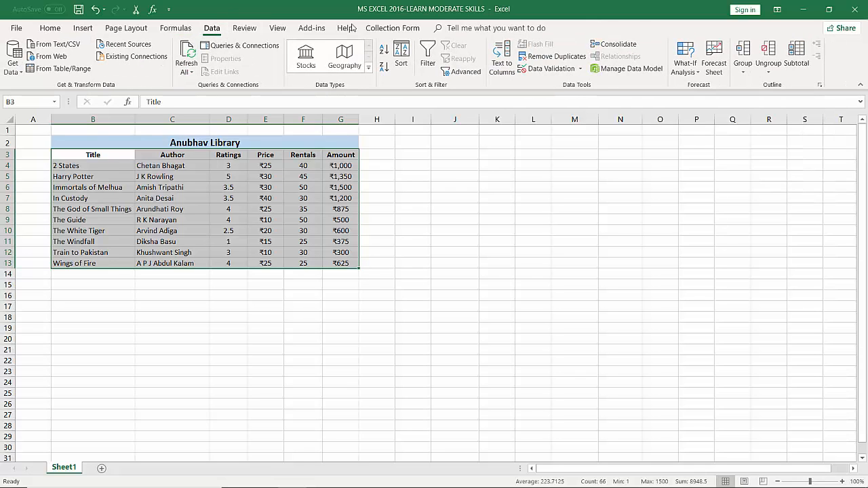
pyautogui.click(411, 70)
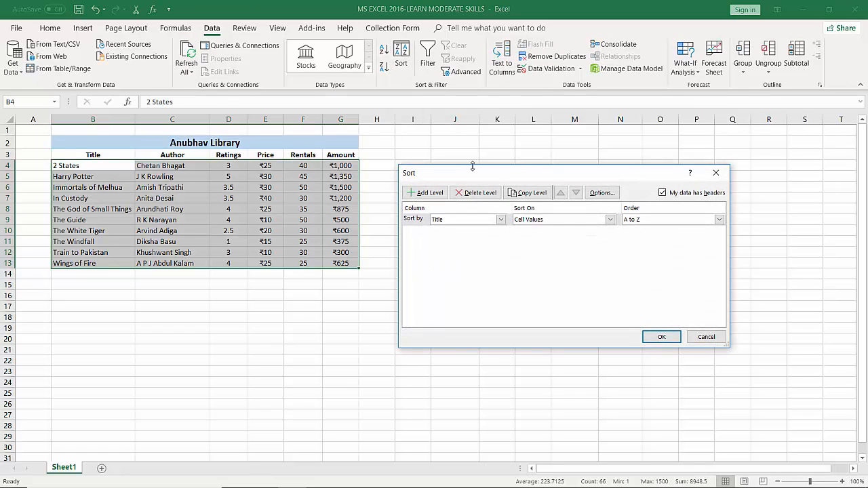
pyautogui.moveTo(473, 173); pyautogui.dragTo(448, 82)
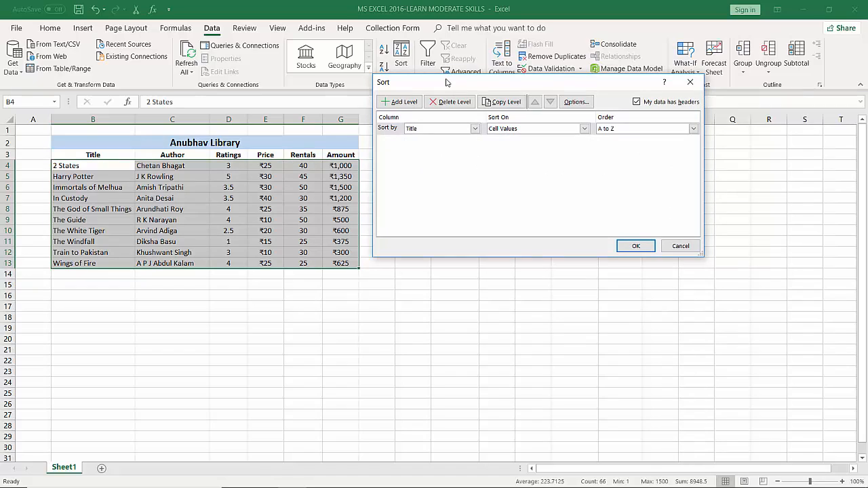
pyautogui.click(476, 129)
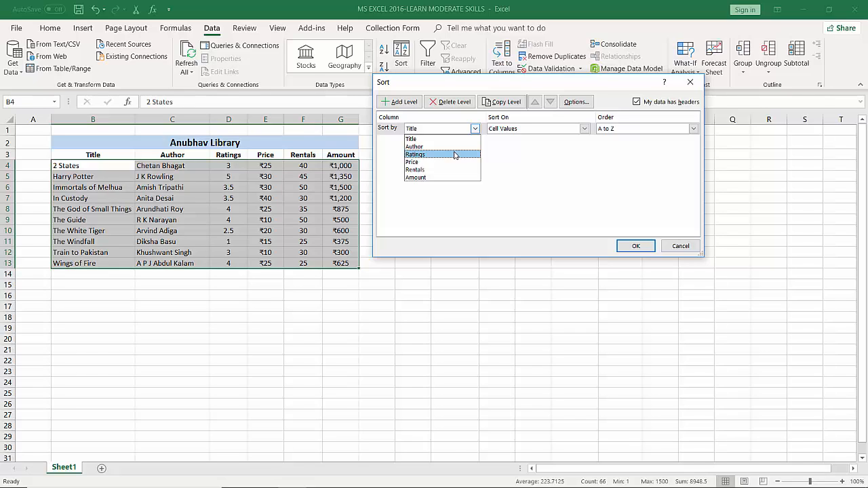
pyautogui.click(441, 177)
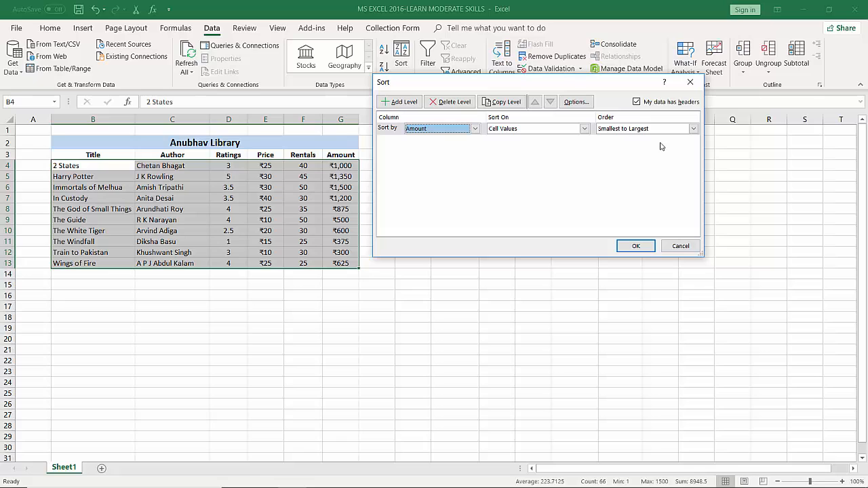
pyautogui.click(637, 248)
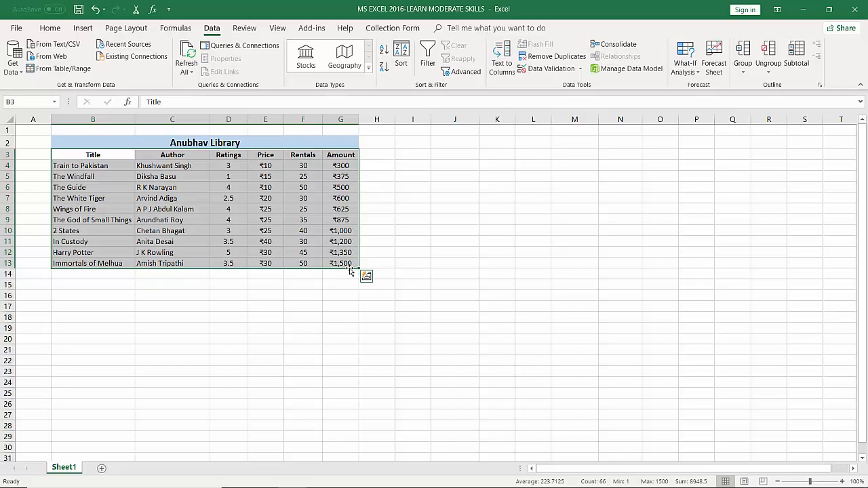
pyautogui.click(334, 167)
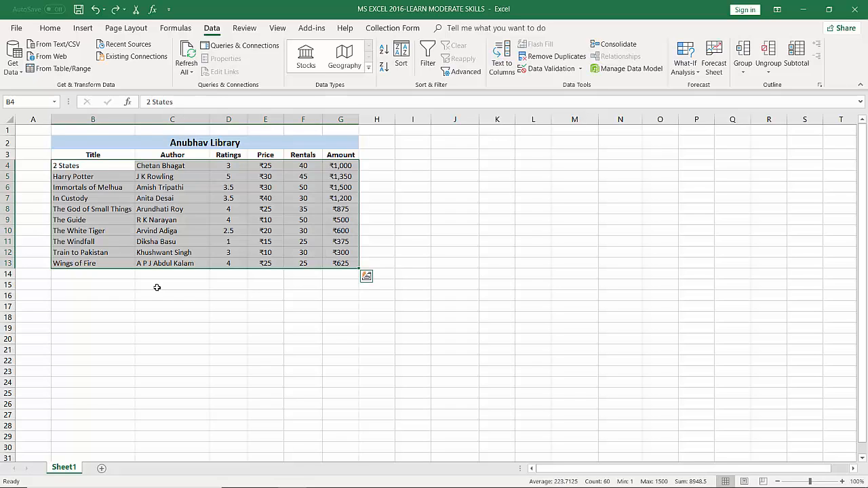
pyautogui.click(422, 212)
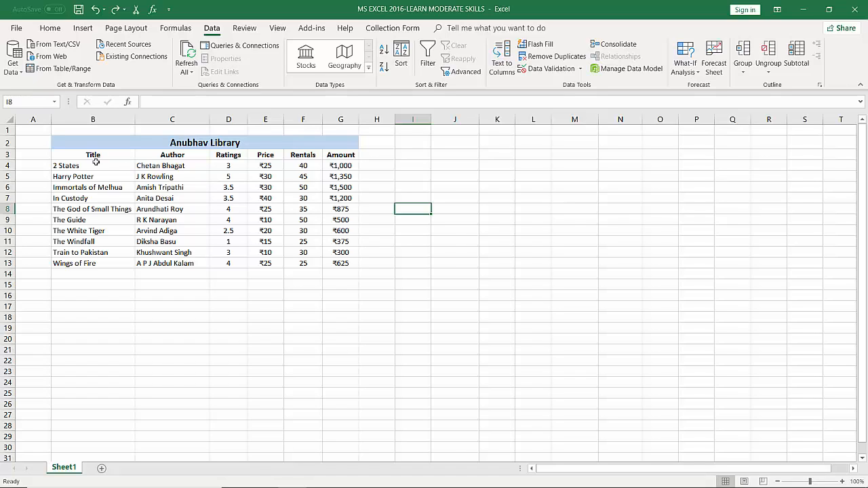
# Turn on filtering for the book table's header row B3:G3
pyautogui.moveTo(66, 155); pyautogui.dragTo(332, 156)
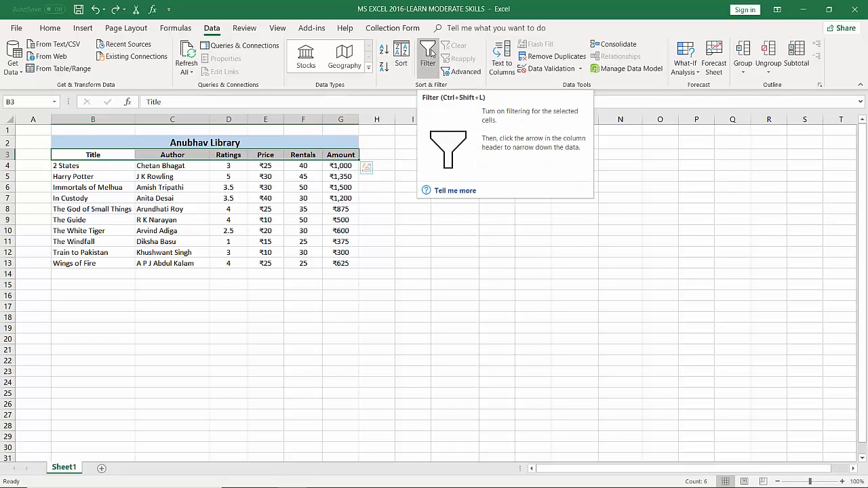
pyautogui.click(431, 53)
pyautogui.click(402, 189)
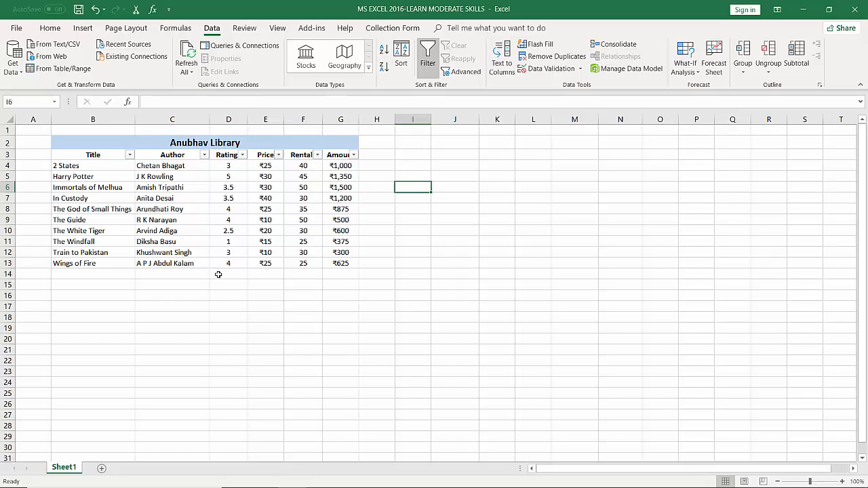
# Filter the Amount column to show only the ₹1,000 records
pyautogui.click(353, 155)
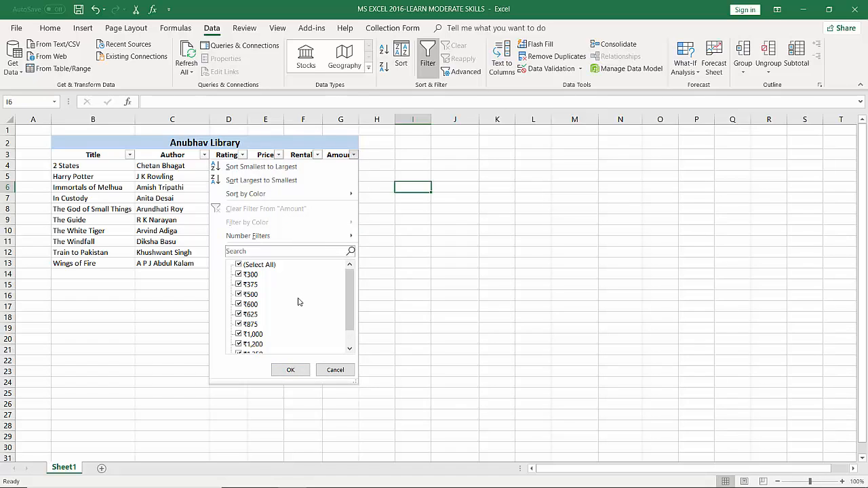
pyautogui.click(238, 265)
pyautogui.scroll(-1, 276, 302)
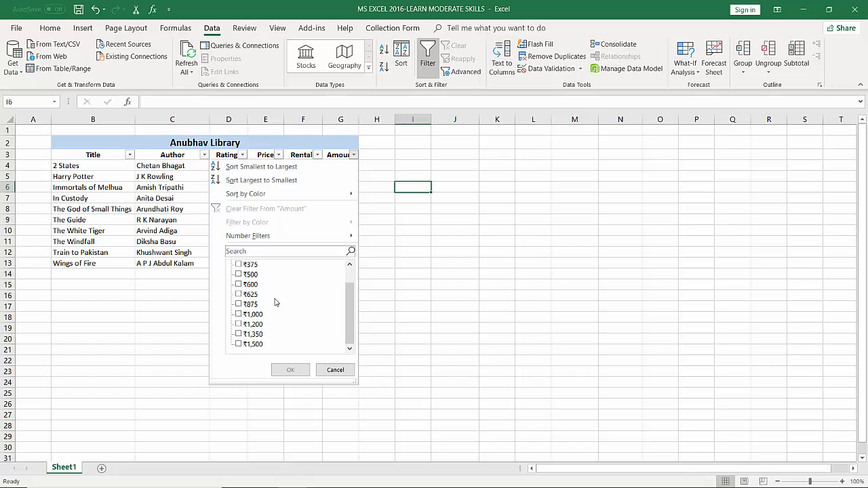
pyautogui.click(243, 315)
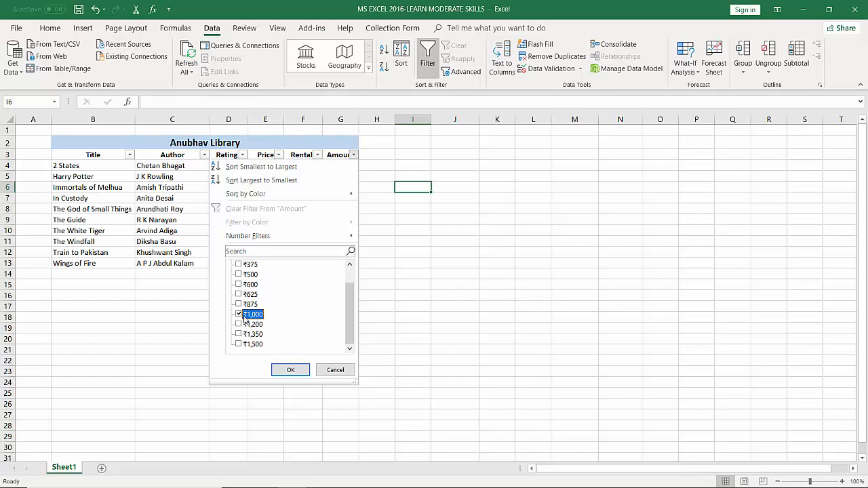
pyautogui.click(303, 373)
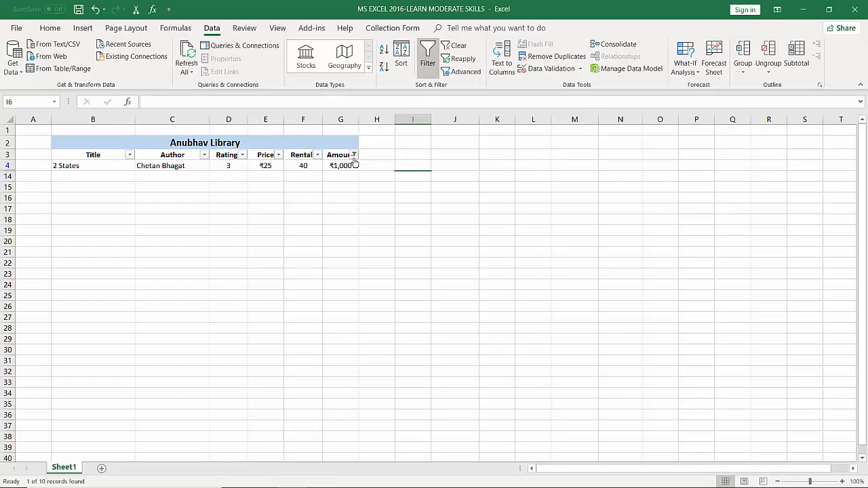
# Reselect all values in the Amount filter to bring back every book record
pyautogui.moveTo(354, 160)
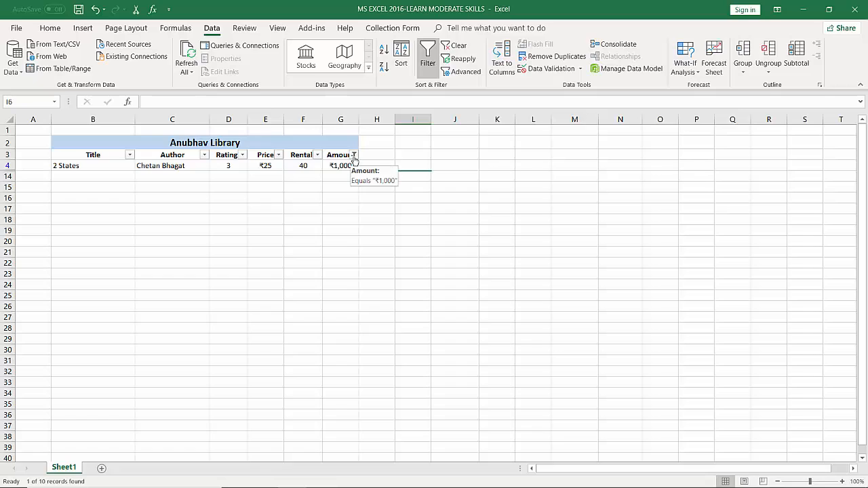
pyautogui.click(354, 158)
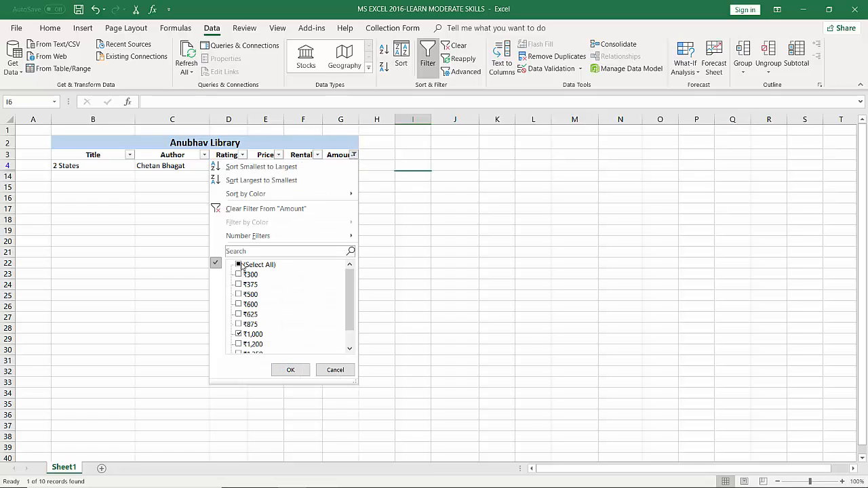
pyautogui.click(242, 265)
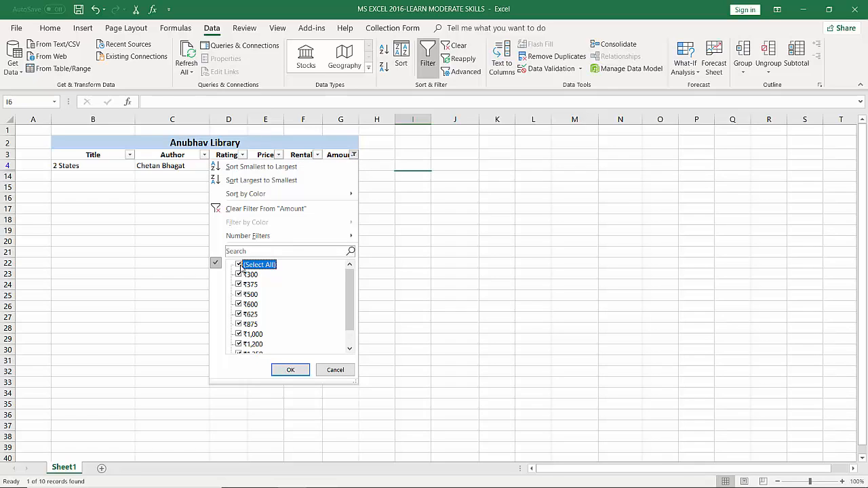
pyautogui.click(292, 371)
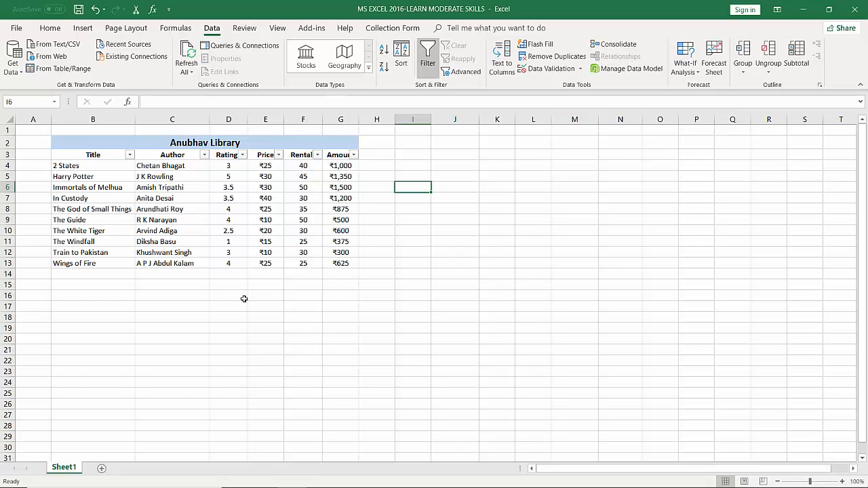
# Filter the Ratings column to show only books rated 3.5
pyautogui.click(242, 155)
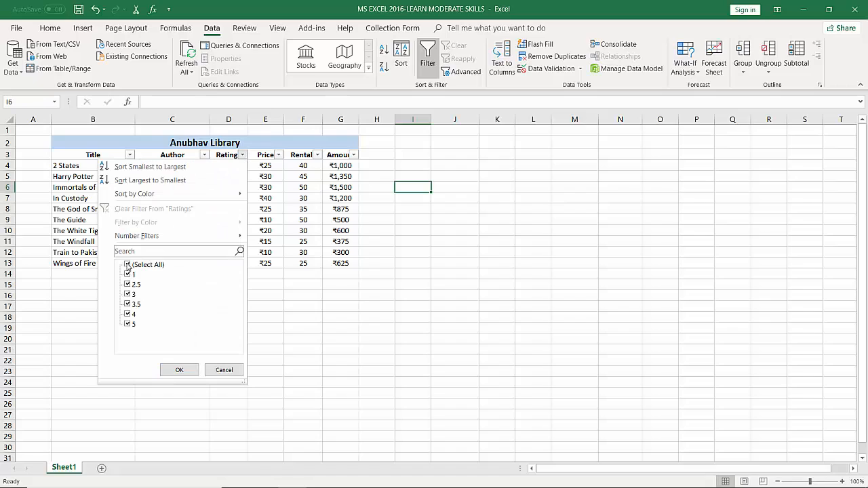
pyautogui.click(129, 265)
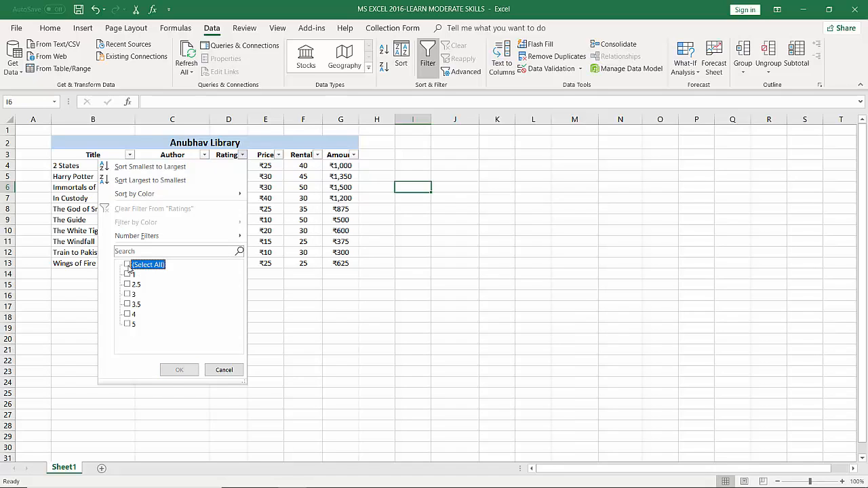
pyautogui.click(128, 305)
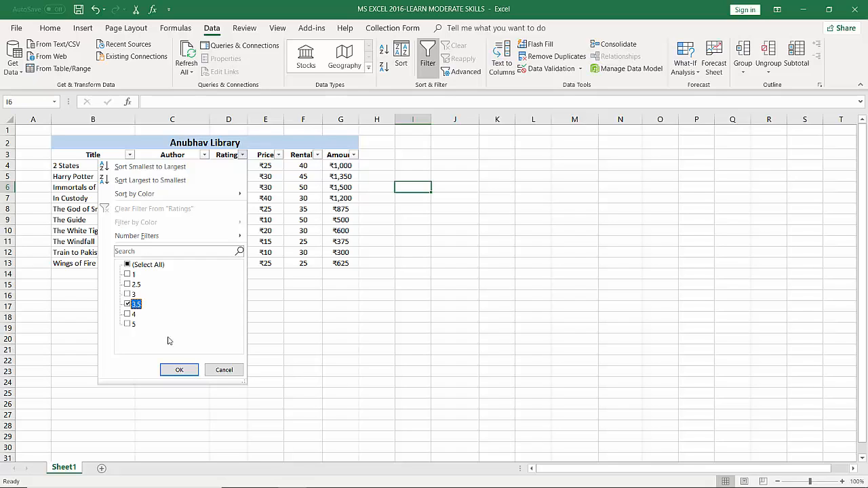
pyautogui.click(180, 370)
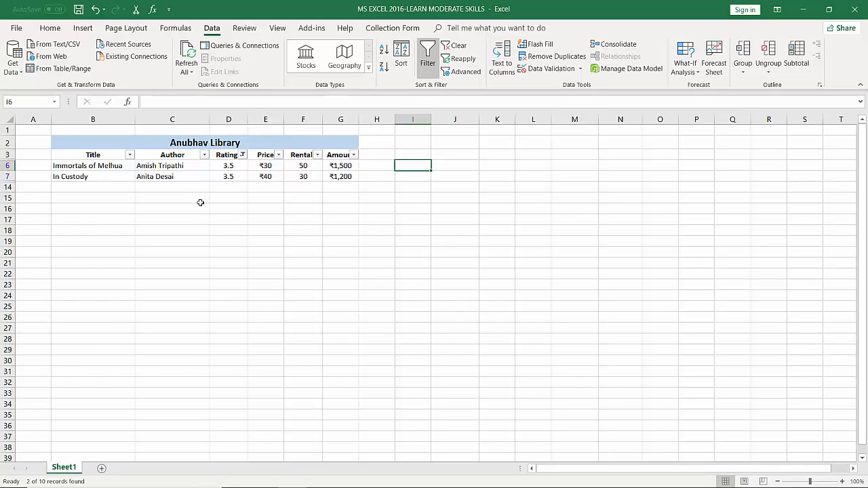
# Change the Ratings filter to show only books rated 4
pyautogui.click(242, 155)
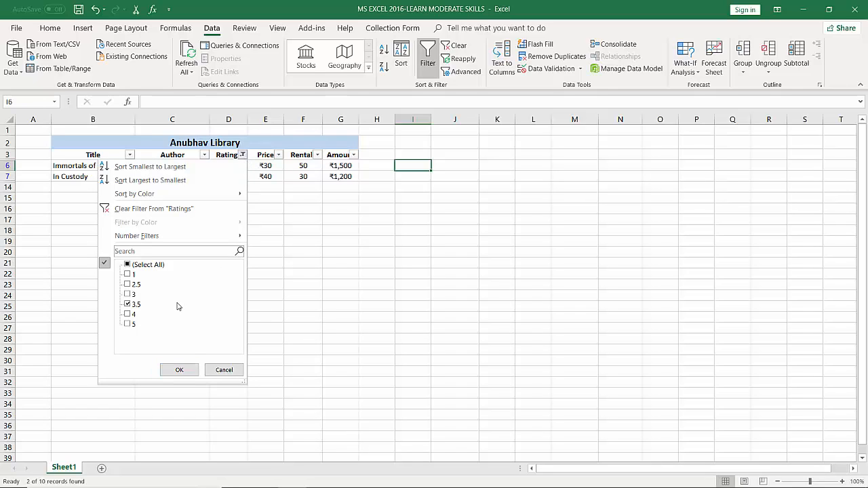
pyautogui.click(131, 315)
pyautogui.click(128, 304)
pyautogui.click(182, 372)
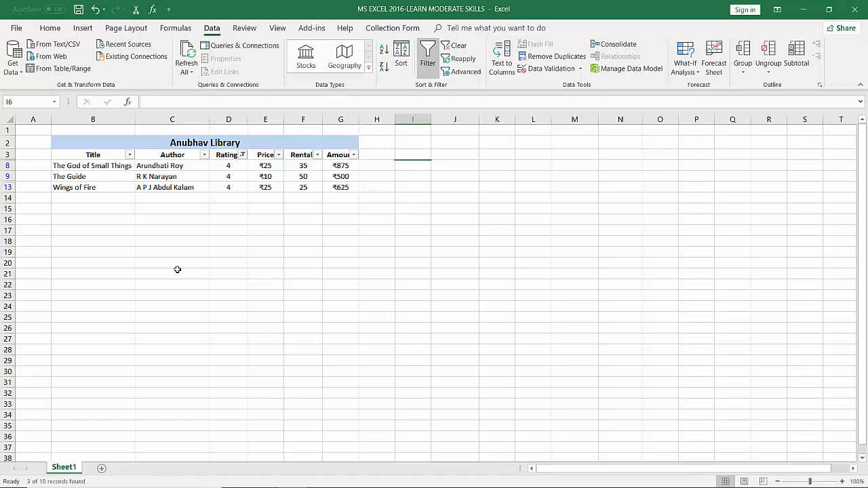
# Reselect all values in the Ratings filter and turn off filtering for the book table
pyautogui.click(243, 156)
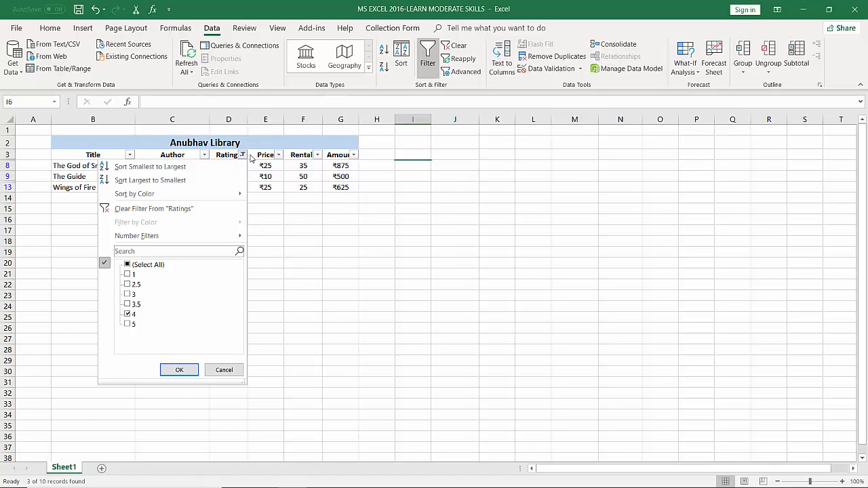
pyautogui.click(129, 266)
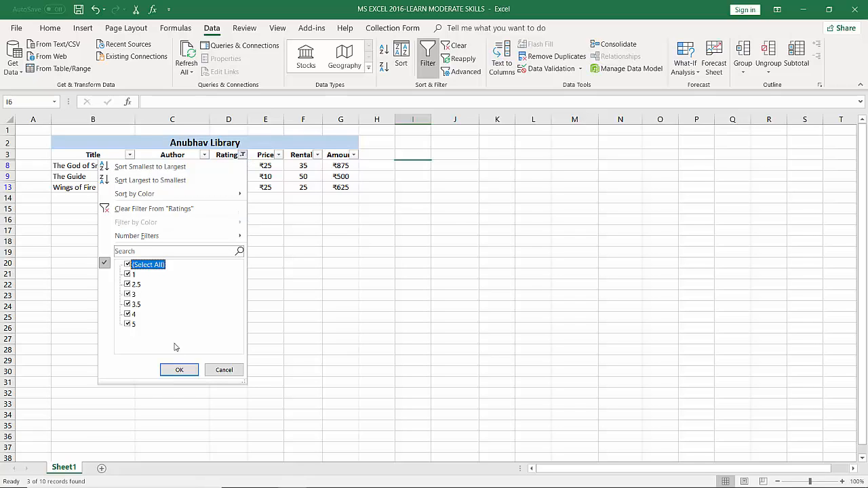
pyautogui.click(178, 370)
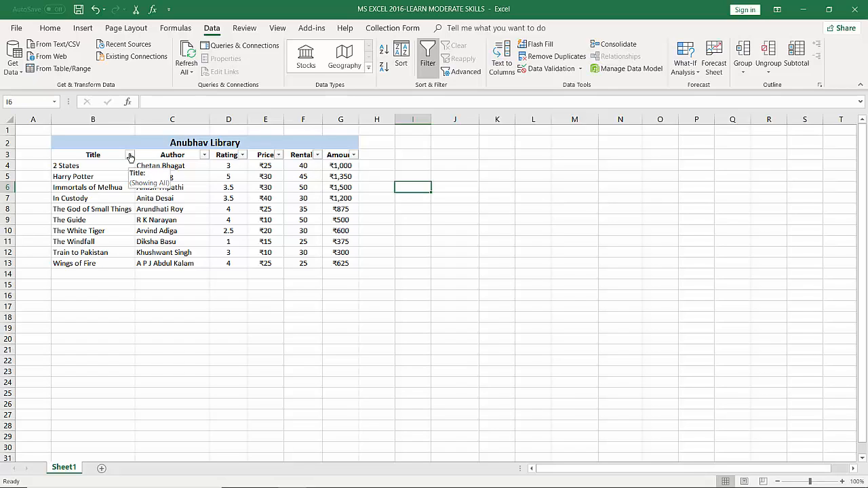
pyautogui.click(427, 57)
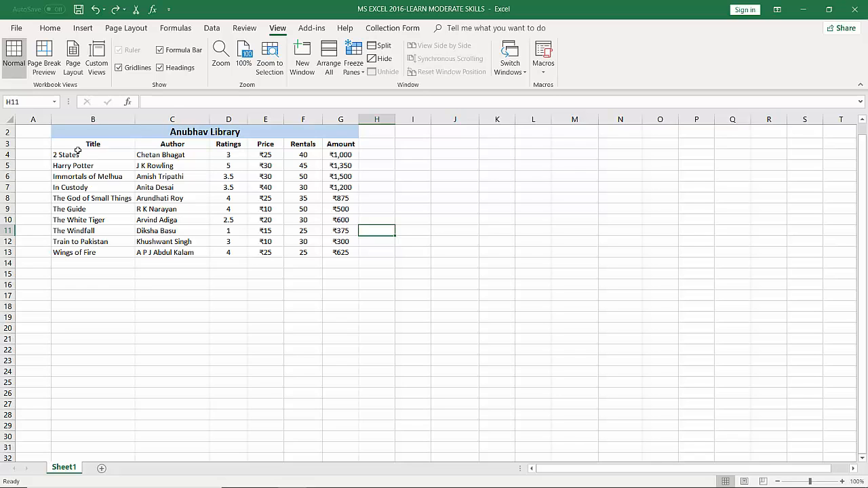
# Copy the book records in B4:G13 and paste them below the table at B14 and again at B24
pyautogui.moveTo(65, 153); pyautogui.dragTo(332, 253)
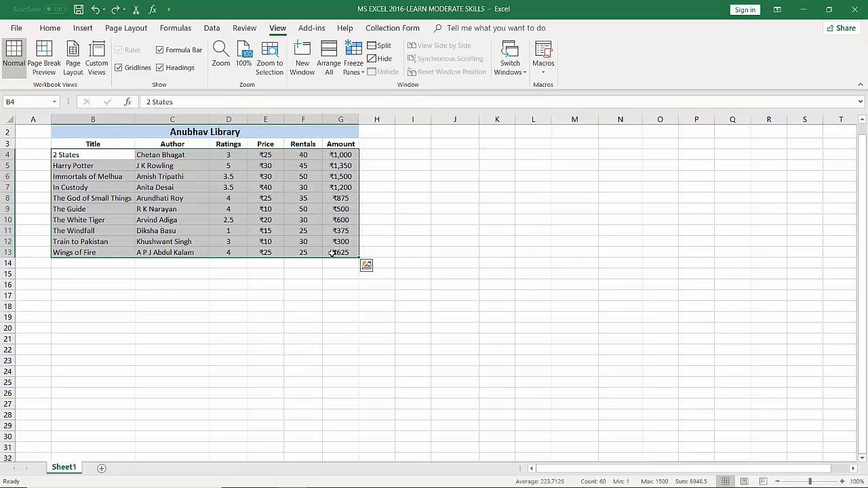
pyautogui.hotkey('ctrl', 'c')
pyautogui.click(98, 261)
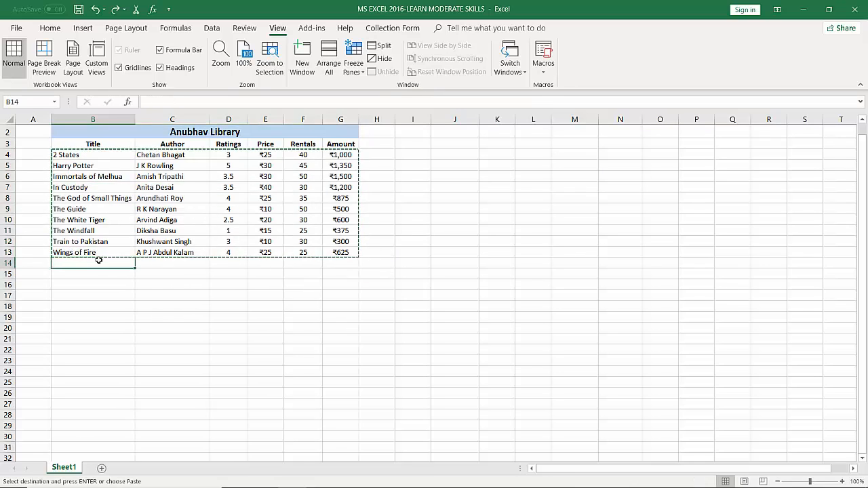
pyautogui.hotkey('ctrl', 'v')
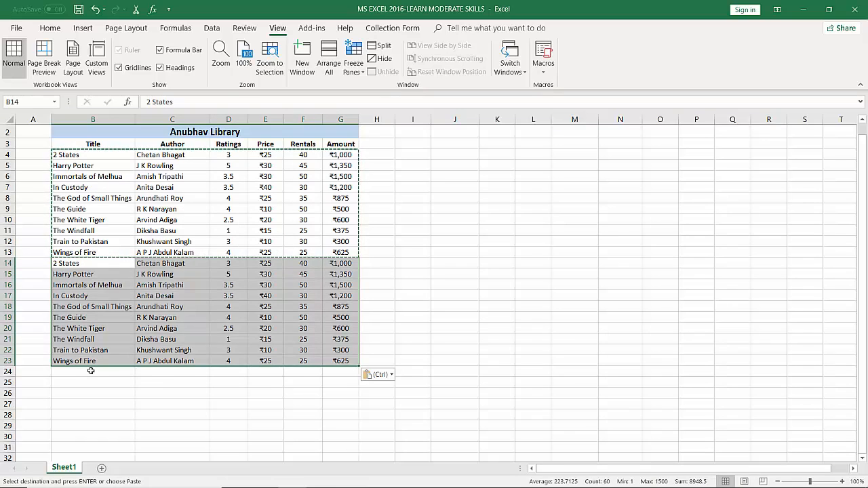
pyautogui.click(90, 371)
pyautogui.hotkey('ctrl', 'v')
pyautogui.scroll(-5, 95, 353)
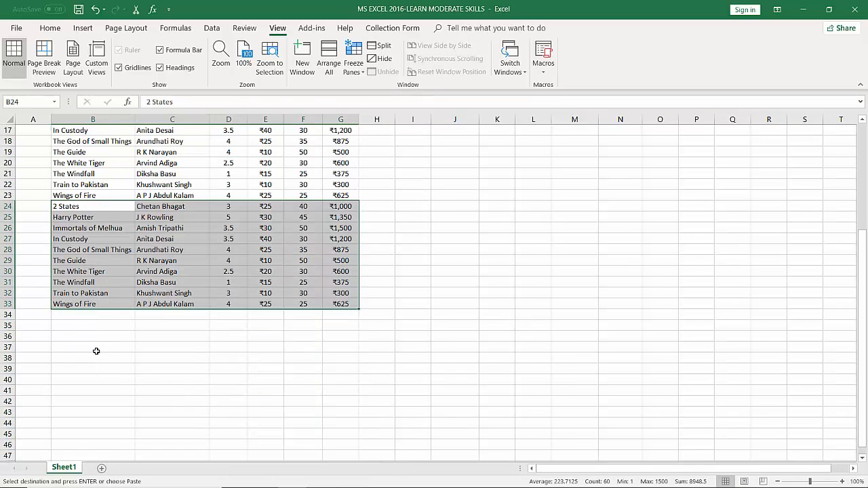
# Paste the copied book records two more times below the table, at B34 and at B44
pyautogui.click(80, 317)
pyautogui.hotkey('ctrl', 'v')
pyautogui.scroll(-4, 85, 301)
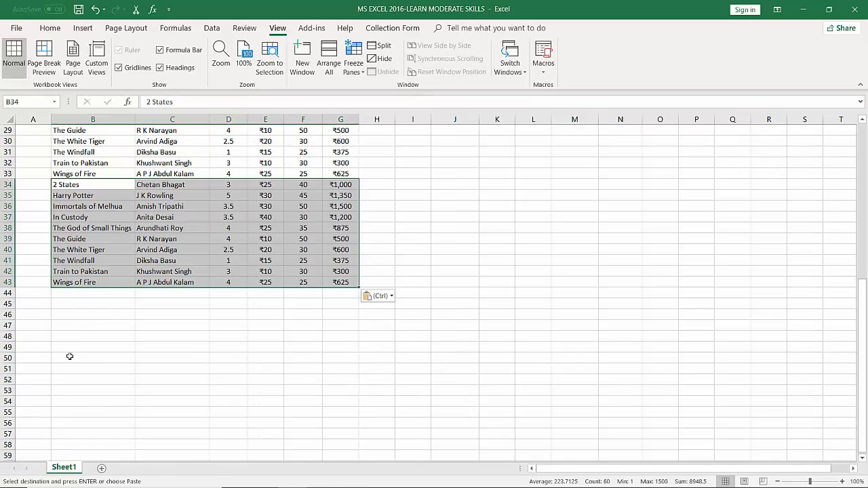
pyautogui.click(89, 291)
pyautogui.hotkey('ctrl', 'v')
pyautogui.scroll(9, 209, 284)
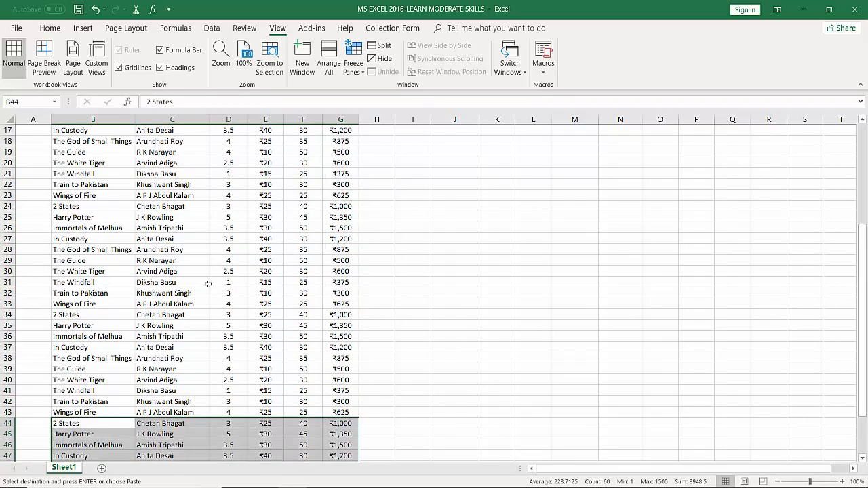
pyautogui.scroll(-9, 209, 284)
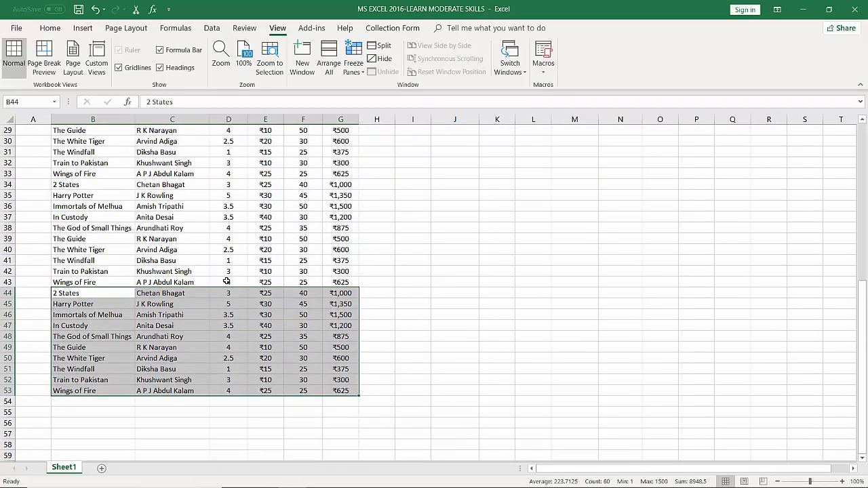
pyautogui.click(415, 233)
# Freeze the panes at the first book record, B4:G4, and check the title and header rows against the records further down
pyautogui.scroll(9, 414, 233)
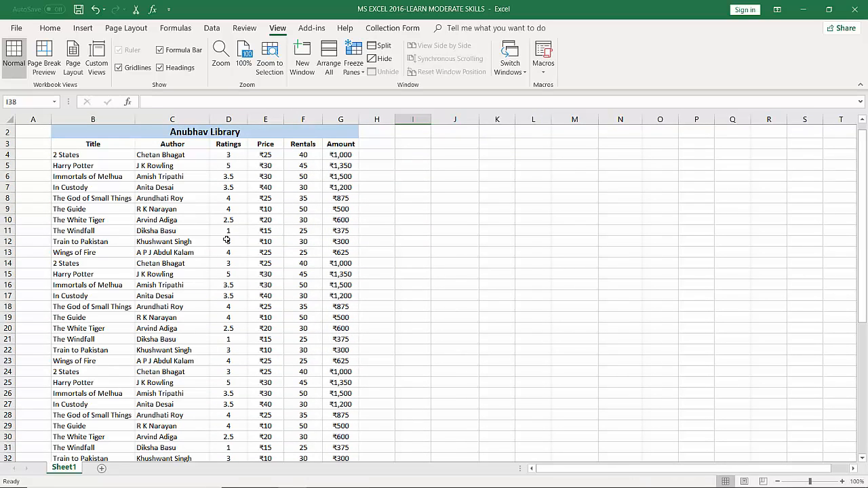
pyautogui.scroll(-8, 227, 240)
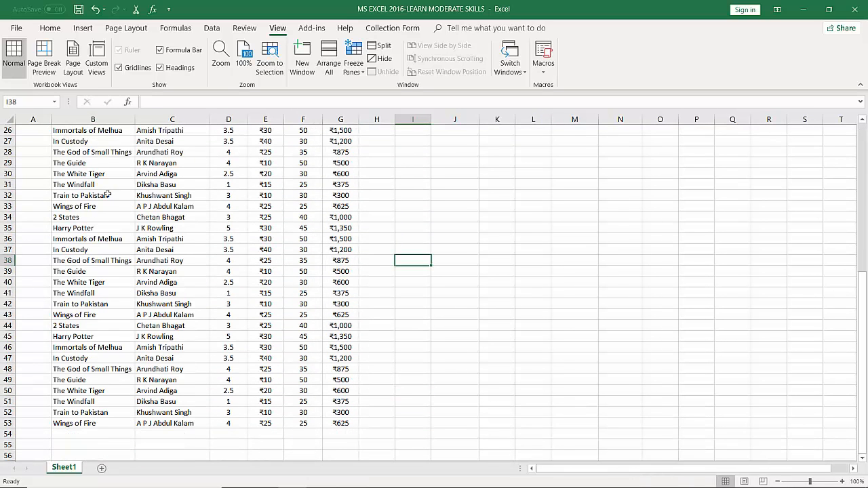
pyautogui.scroll(8, 146, 207)
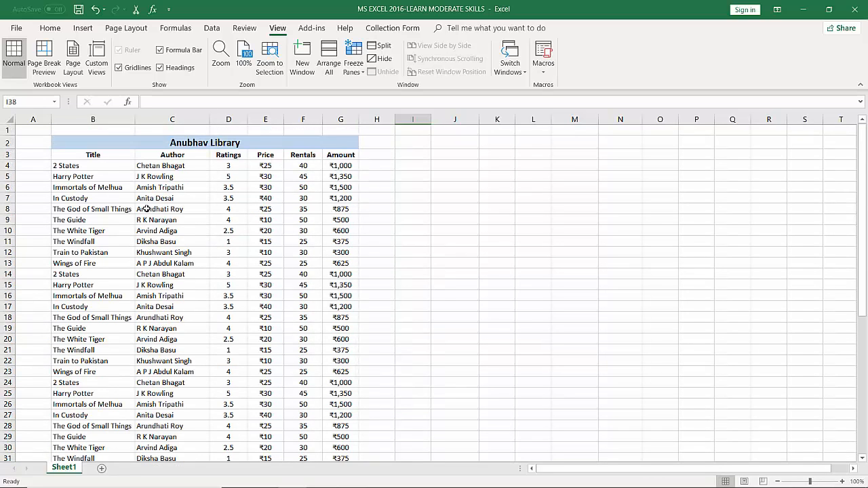
pyautogui.moveTo(75, 168); pyautogui.dragTo(332, 165)
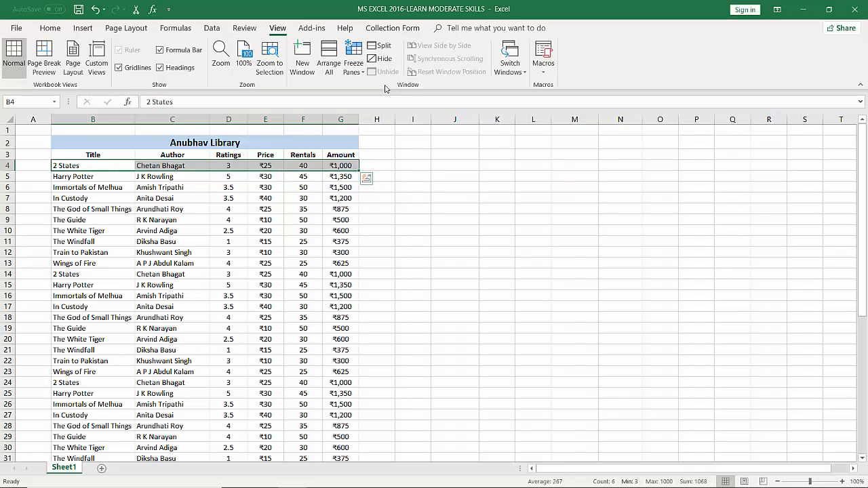
pyautogui.click(354, 71)
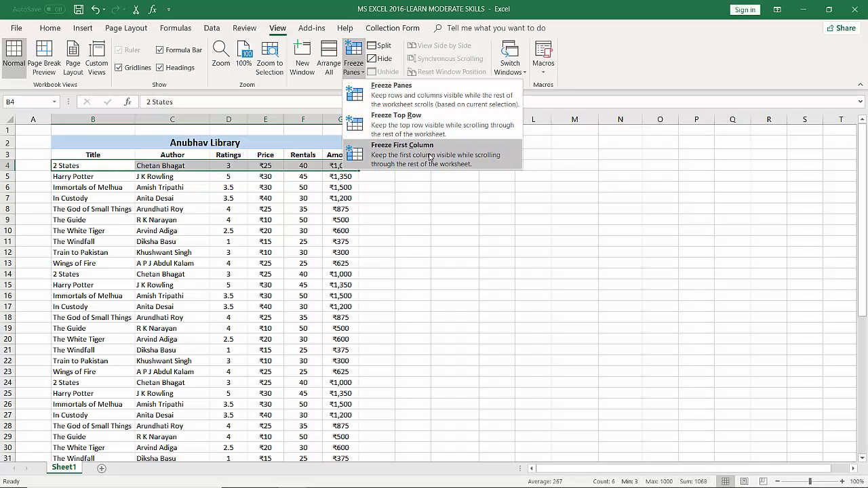
pyautogui.click(412, 92)
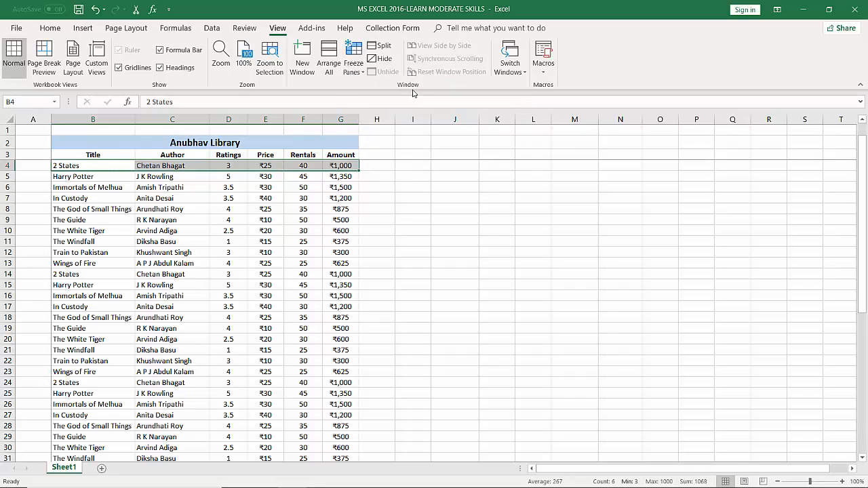
pyautogui.click(377, 200)
pyautogui.scroll(-4, 306, 186)
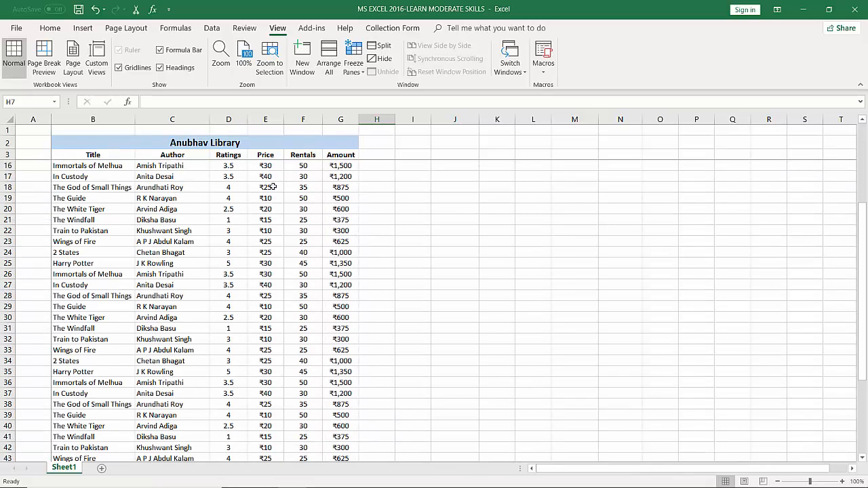
pyautogui.scroll(-9, 243, 187)
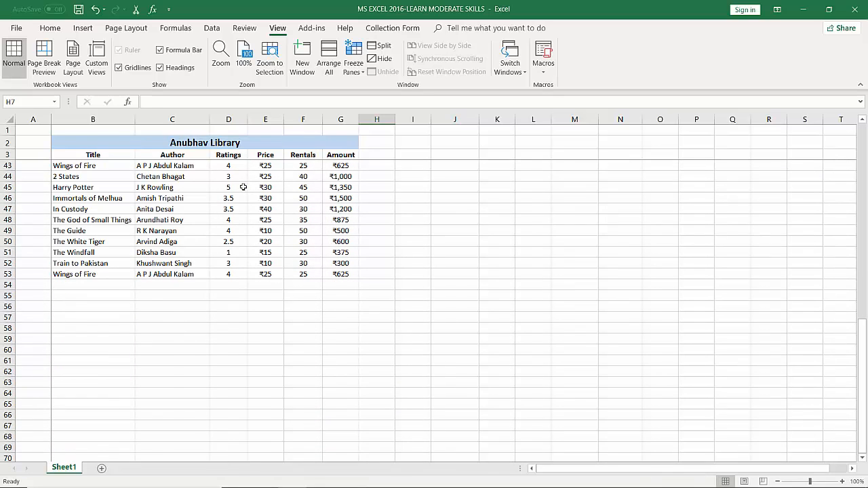
pyautogui.scroll(4, 243, 187)
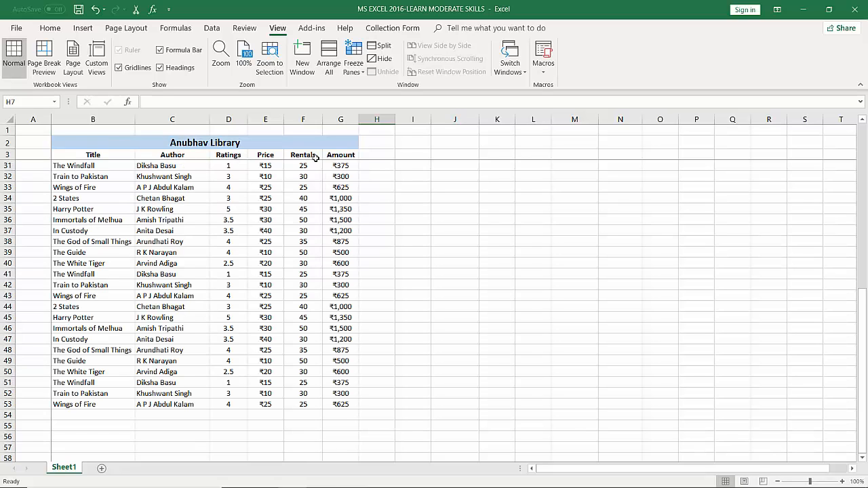
pyautogui.scroll(4, 319, 206)
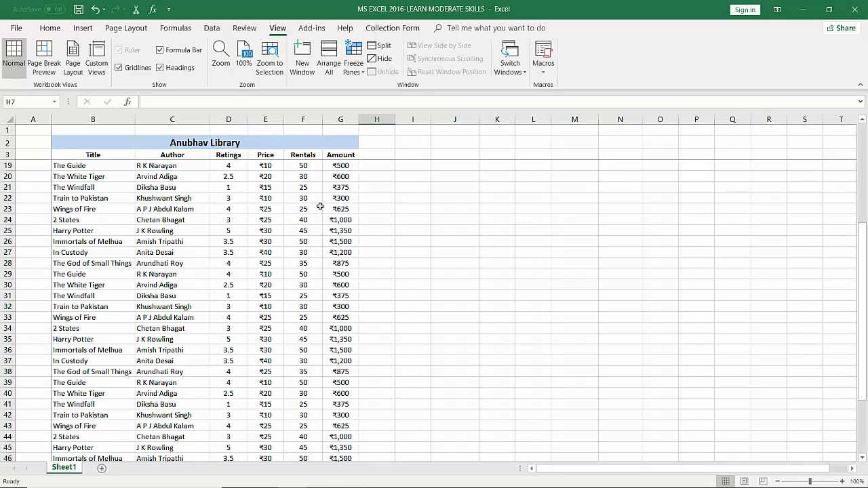
pyautogui.scroll(3, 319, 206)
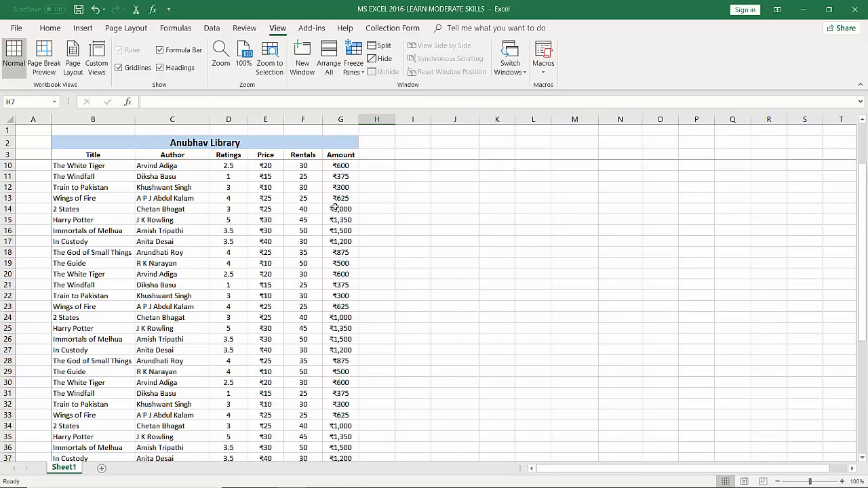